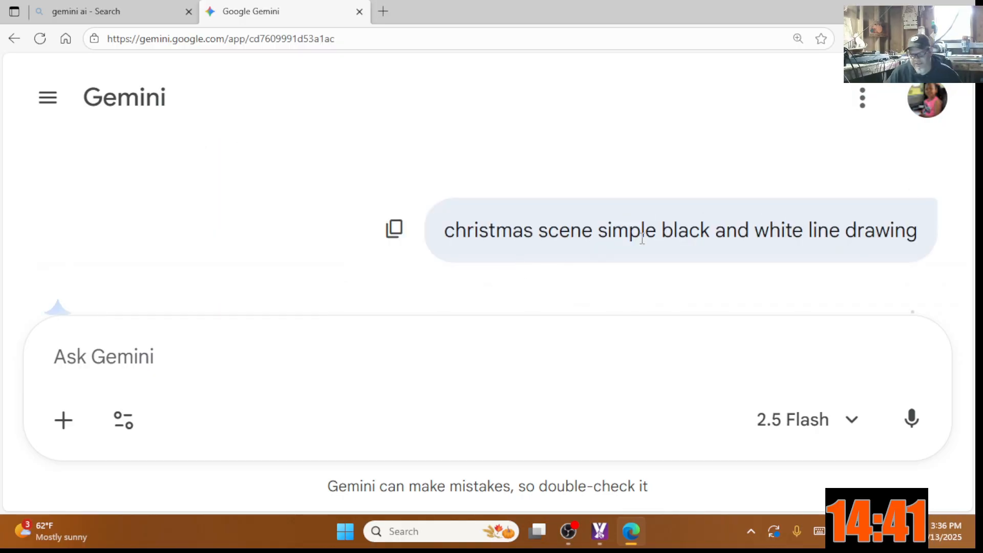
# Step: Copy Gemini's Christmas line drawing of the fireplace, tree and window for MillMage Pro
pyautogui.scroll(-4, 860, 225)
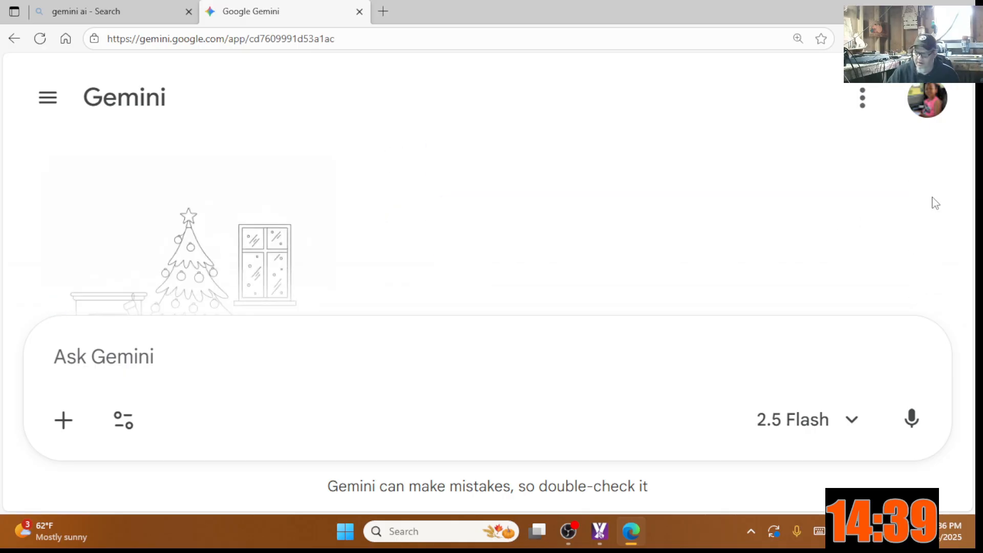
pyautogui.scroll(12, 772, 251)
pyautogui.scroll(10, 776, 253)
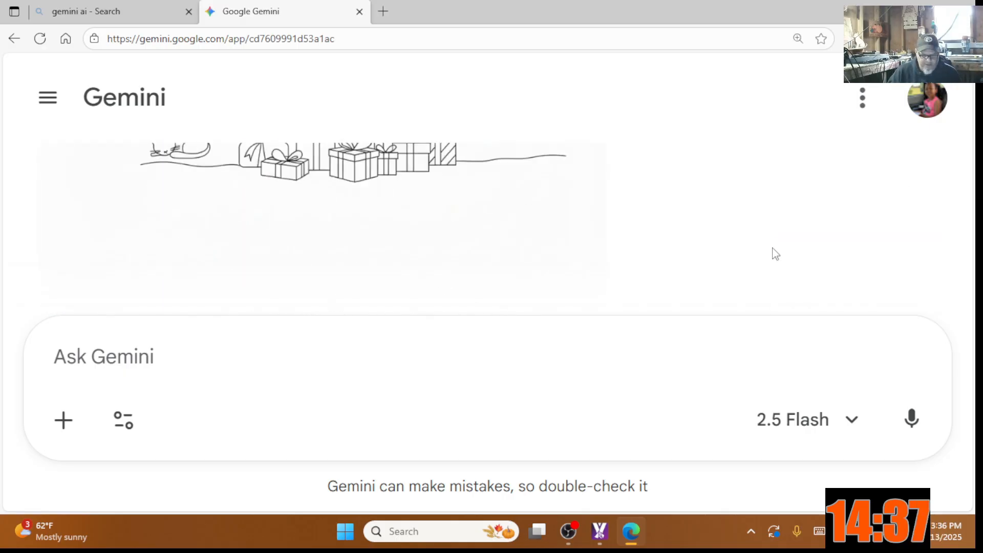
pyautogui.scroll(3, 773, 253)
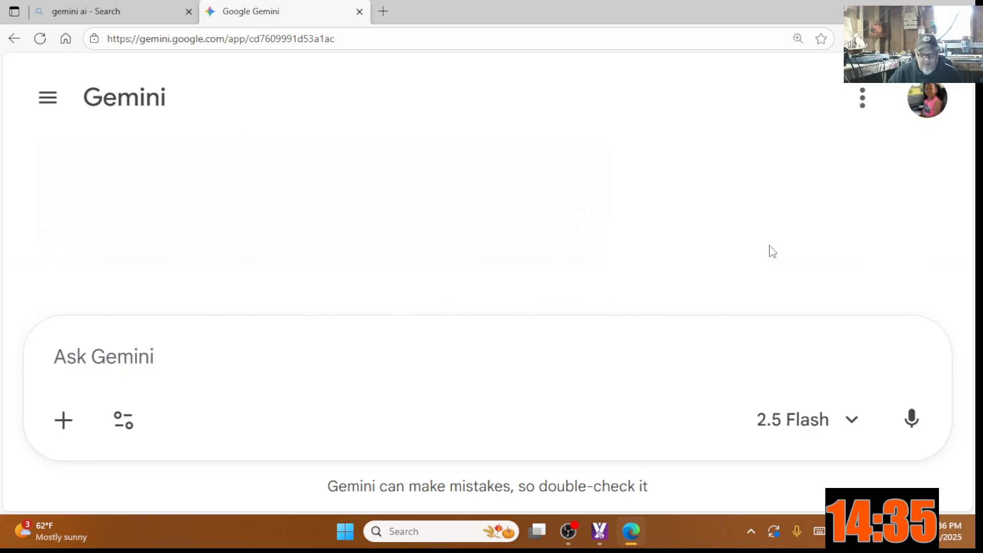
pyautogui.click(290, 254)
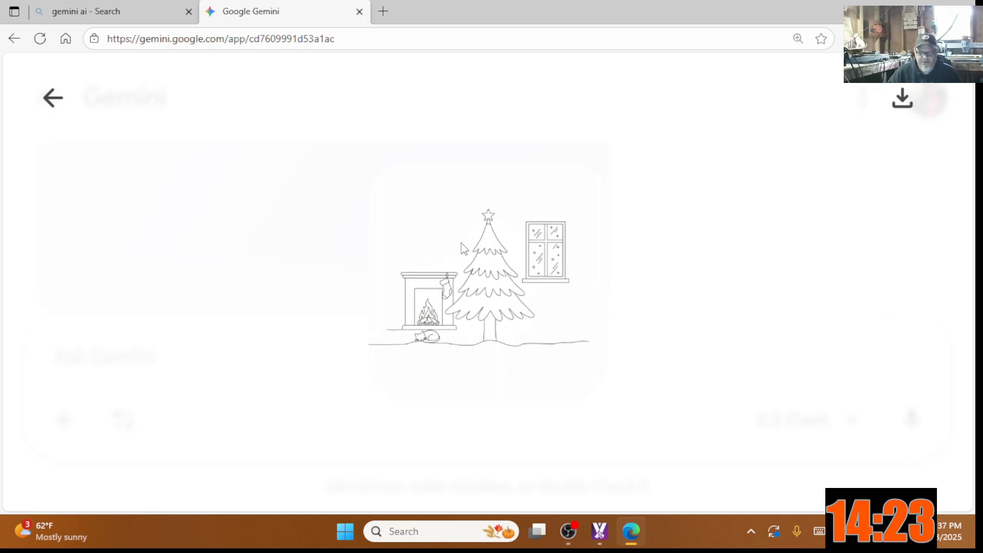
pyautogui.rightClick(464, 288)
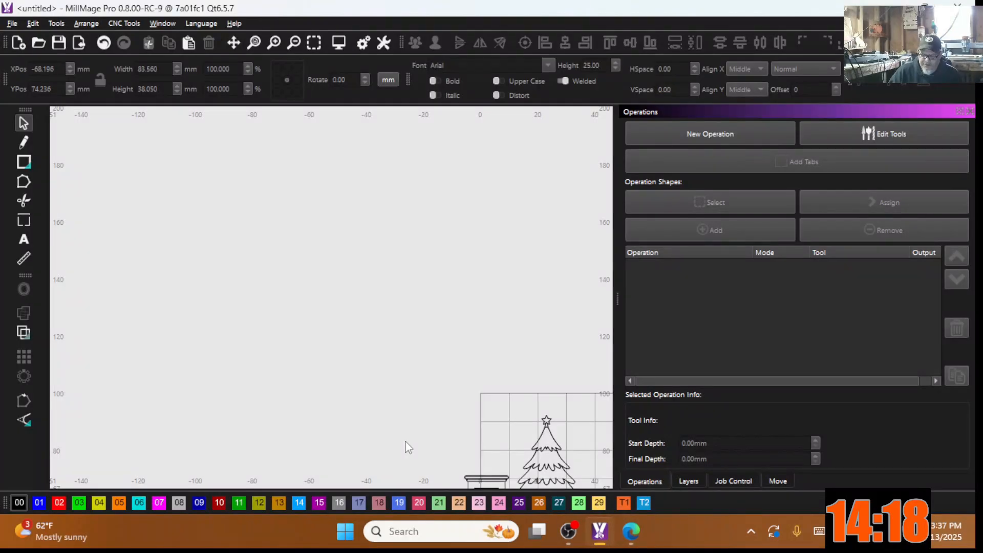
pyautogui.moveTo(406, 445)
pyautogui.mouseDown(button='middle')
pyautogui.moveTo(321, 362)
pyautogui.moveTo(294, 299)
pyautogui.mouseUp(button='middle')
# Step: Paste the copied Christmas scene image onto the MillMage Pro canvas
pyautogui.rightClick(301, 379)
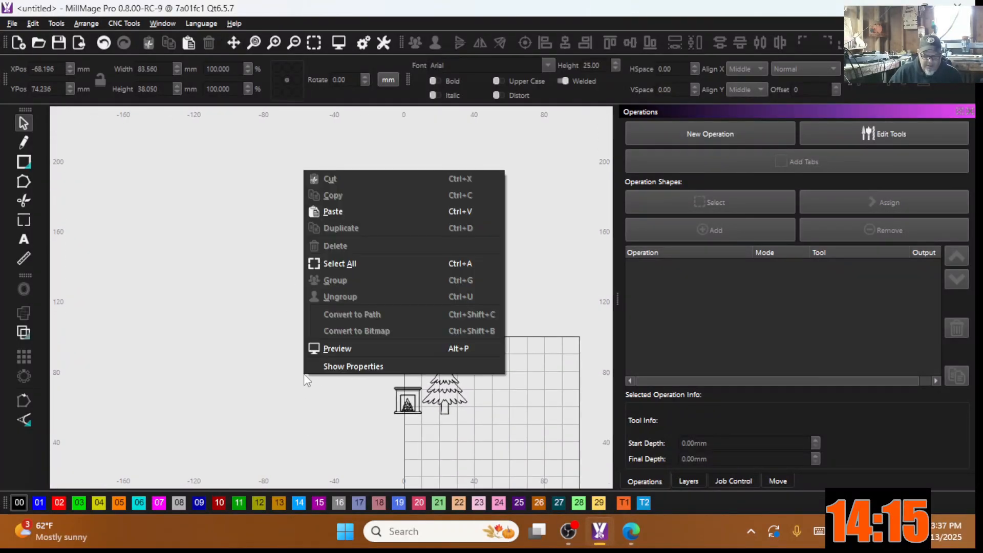
pyautogui.click(338, 211)
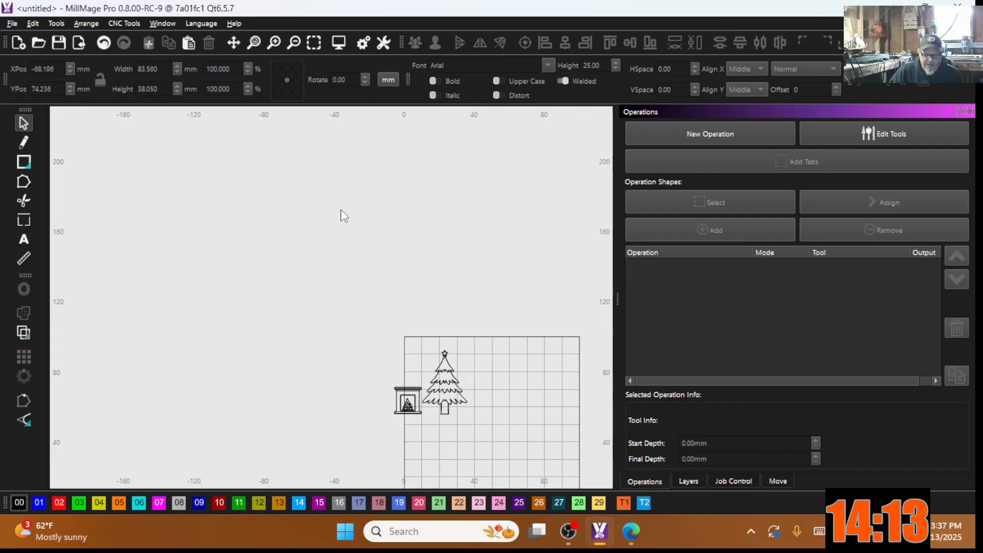
pyautogui.scroll(-3, 307, 376)
# Step: Scale the pasted image down to 60.748 mm square, left of the grid
pyautogui.click(395, 468)
pyautogui.scroll(-2, 375, 433)
pyautogui.moveTo(376, 434); pyautogui.dragTo(346, 401, button='middle')
pyautogui.moveTo(407, 470); pyautogui.dragTo(308, 364)
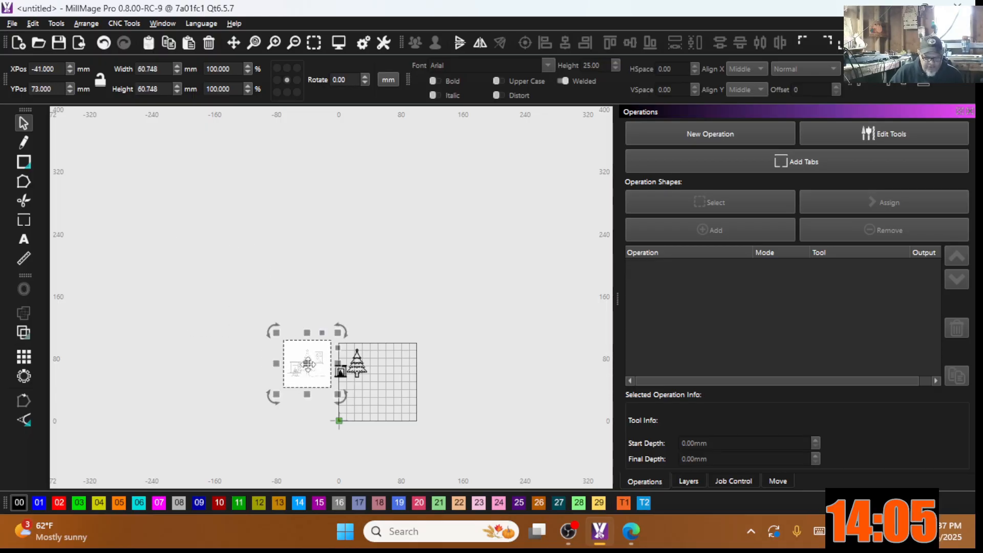
pyautogui.scroll(3, 308, 368)
pyautogui.scroll(3, 309, 358)
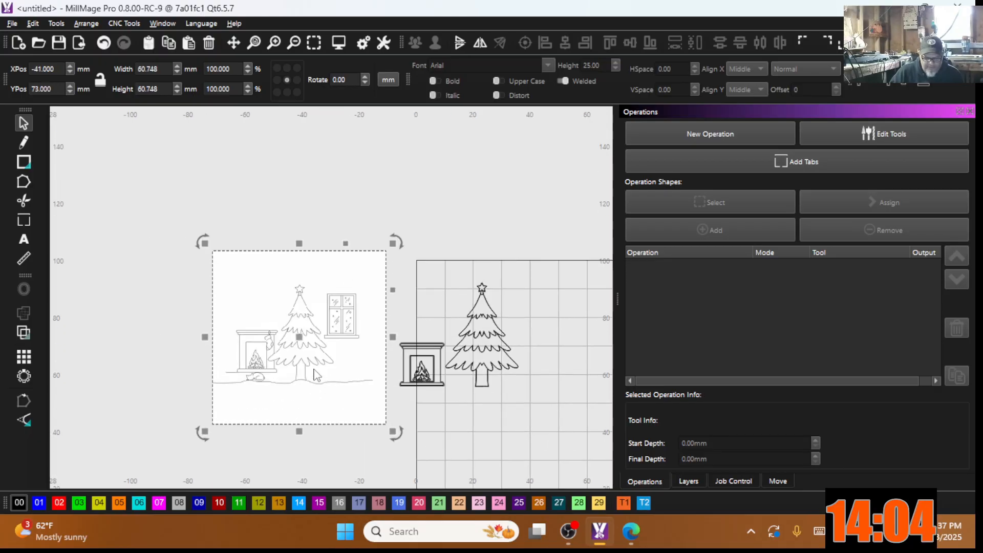
pyautogui.rightClick(298, 340)
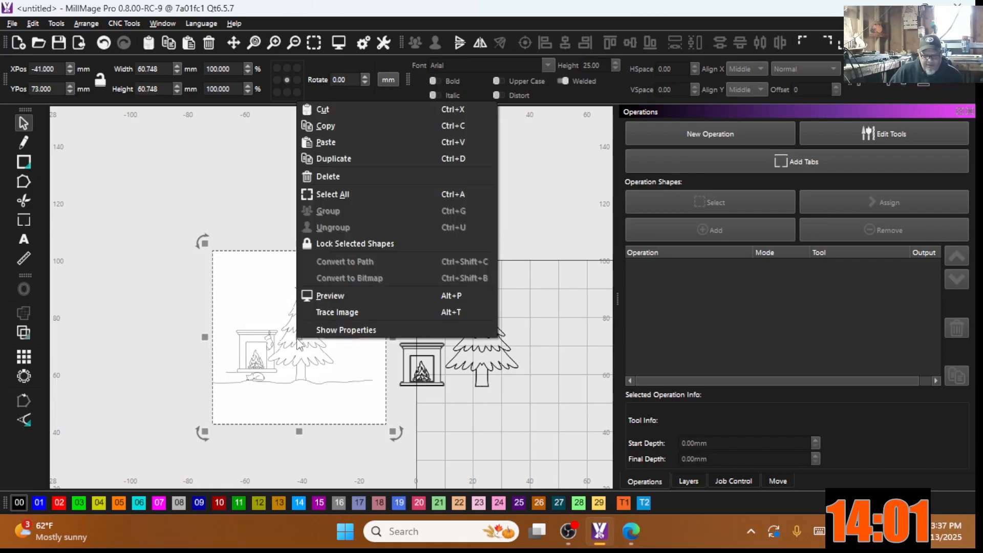
# Step: Trace the scene image into vector outlines with the default Trace Image settings
pyautogui.click(334, 312)
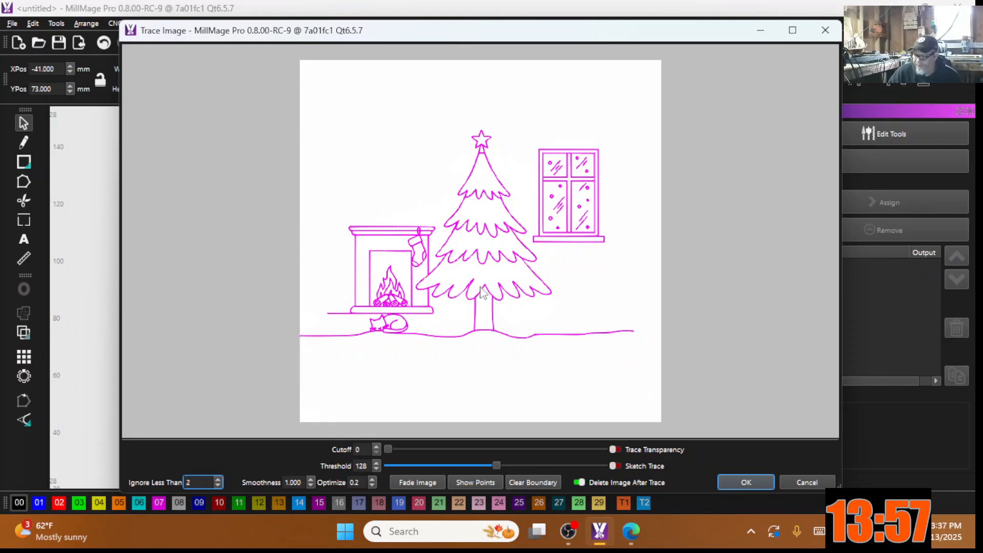
pyautogui.click(737, 483)
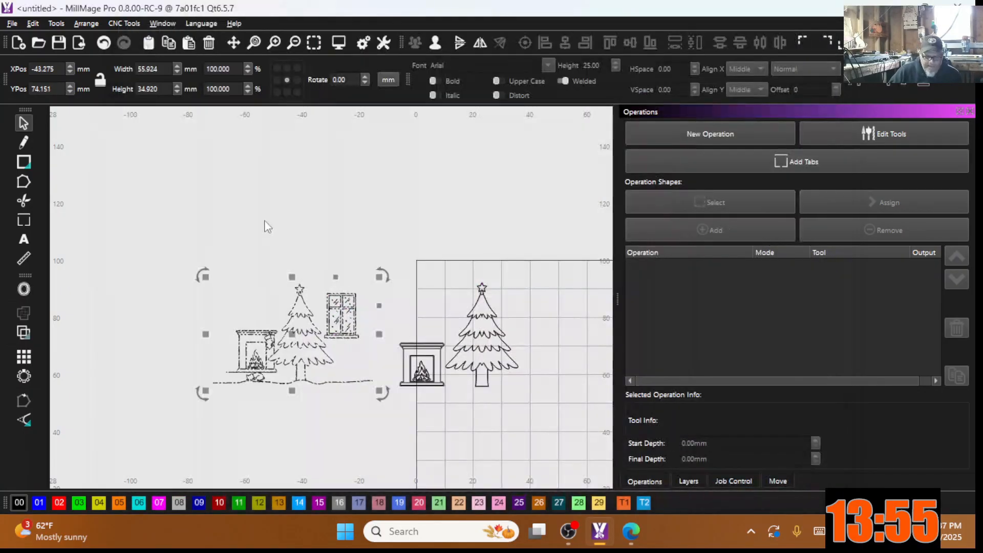
pyautogui.scroll(5, 245, 360)
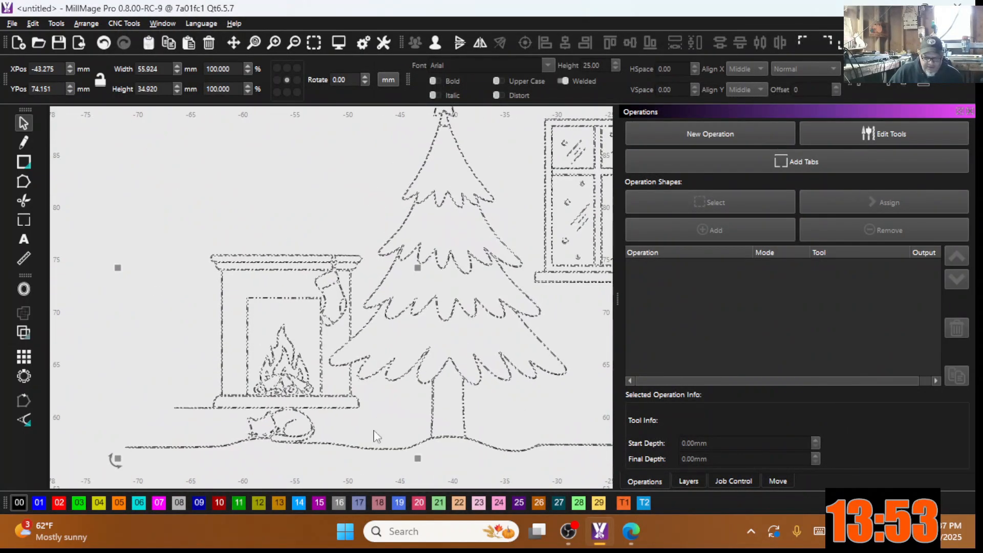
pyautogui.scroll(-3, 272, 251)
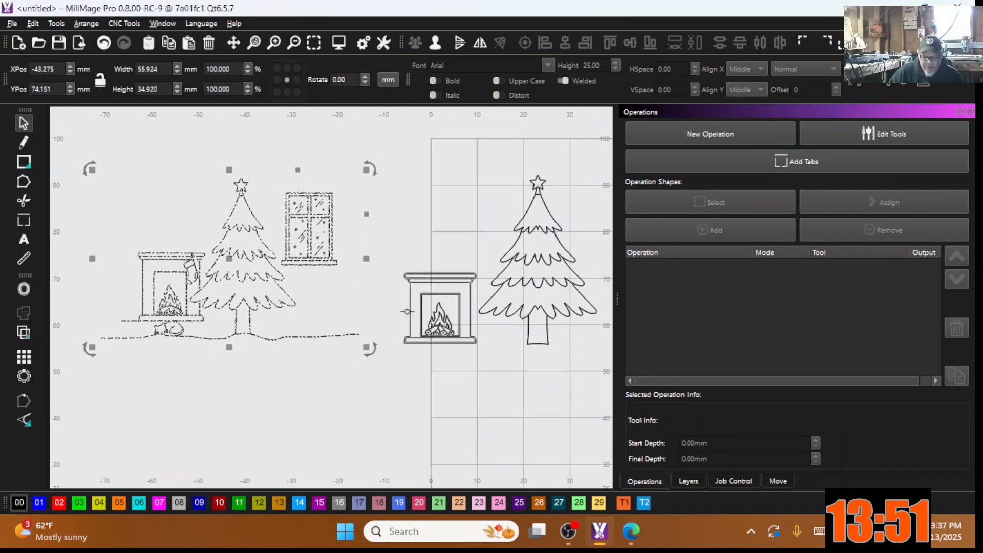
pyautogui.scroll(3, 418, 310)
pyautogui.scroll(3, 417, 310)
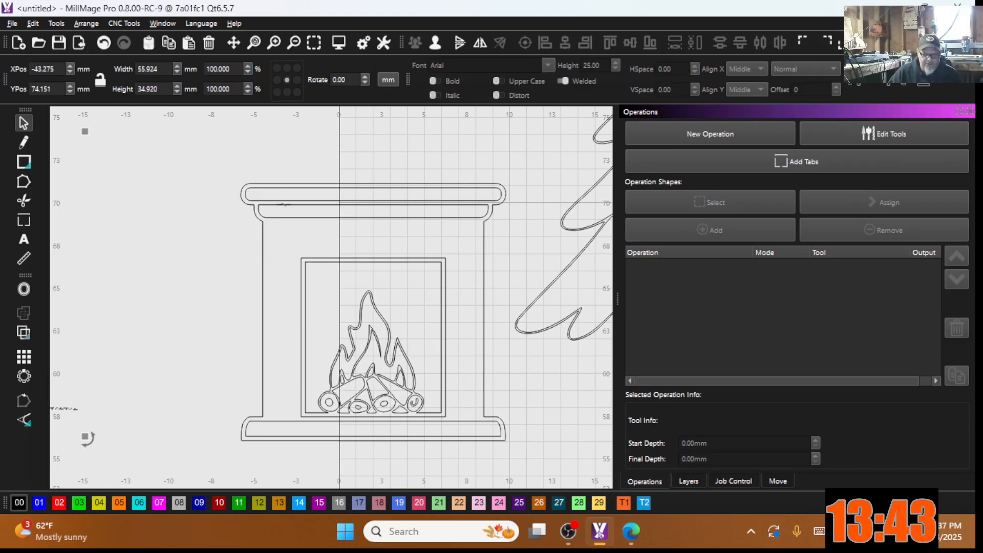
# Step: Inspect the 55.924 × 34.920 mm traced outlines along the mantel, then deselect them
pyautogui.scroll(-5, 342, 274)
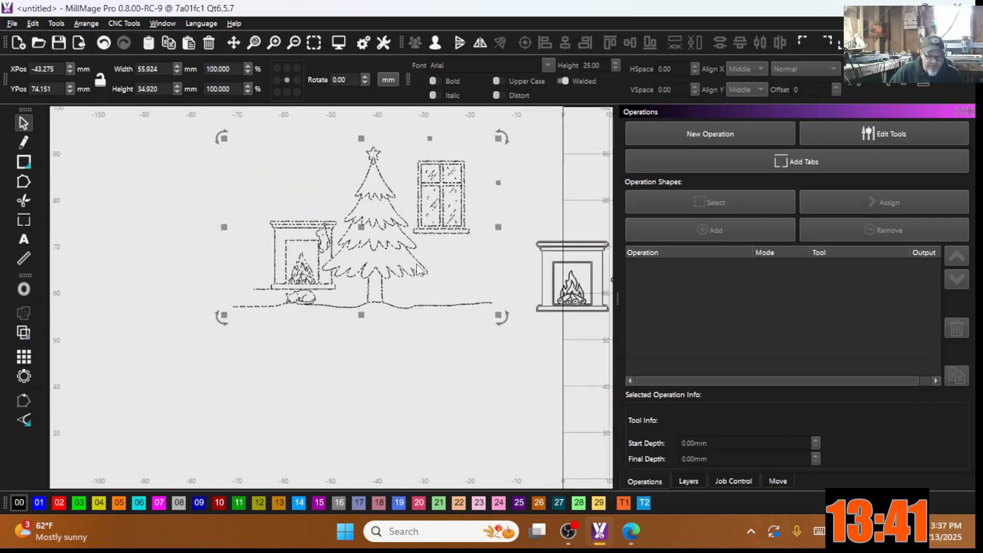
pyautogui.scroll(5, 281, 238)
pyautogui.scroll(8, 280, 237)
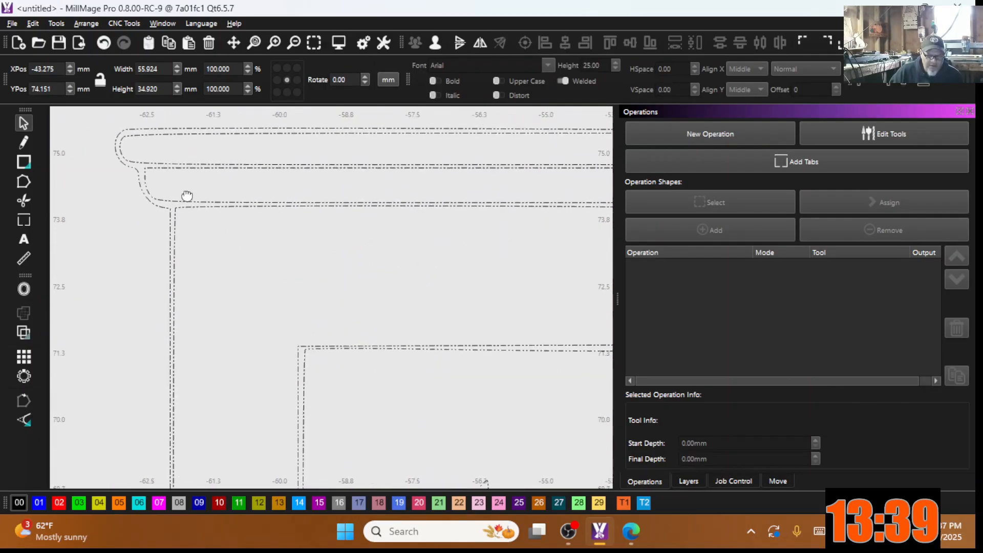
pyautogui.scroll(-2, 402, 215)
pyautogui.moveTo(401, 215); pyautogui.dragTo(216, 207, button='middle')
pyautogui.scroll(7, 450, 162)
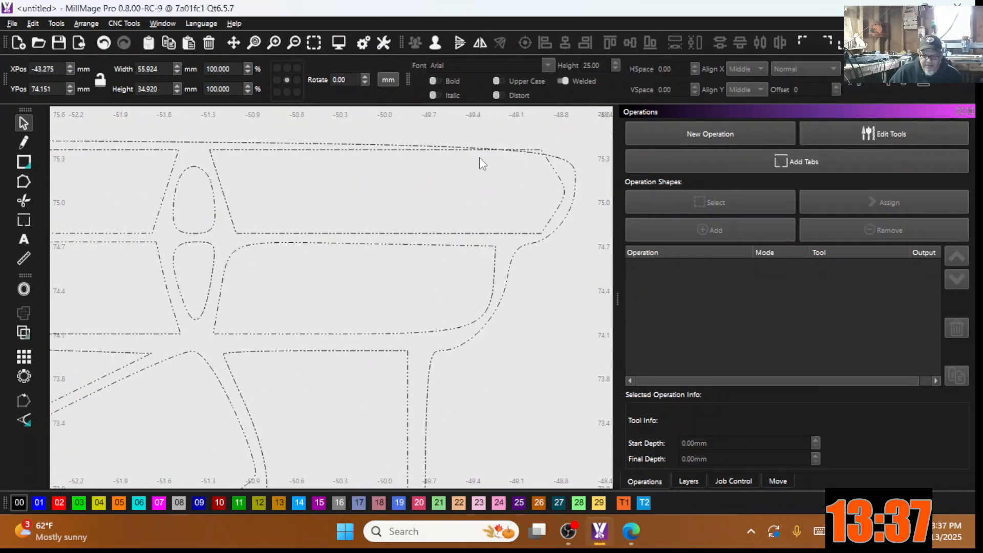
pyautogui.scroll(-2, 494, 245)
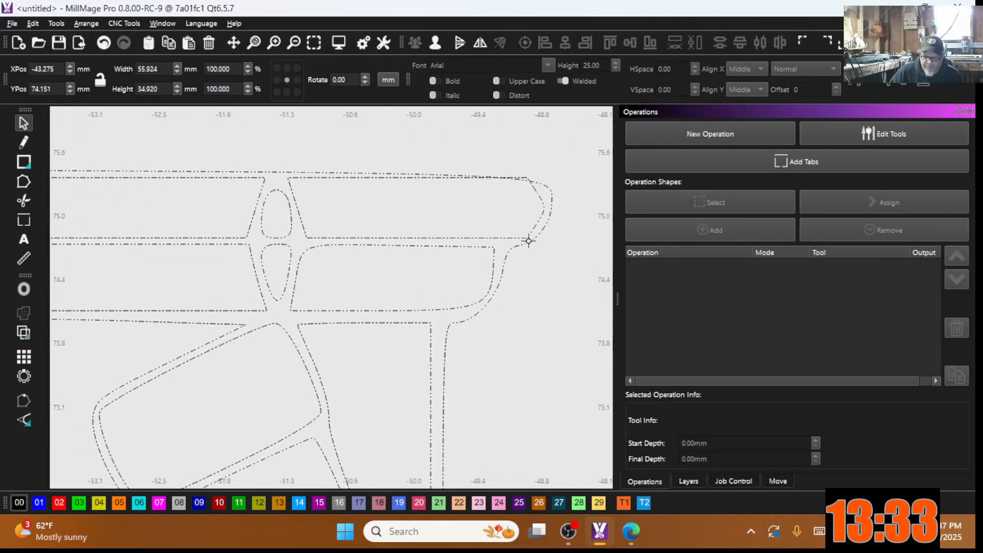
pyautogui.scroll(-6, 318, 293)
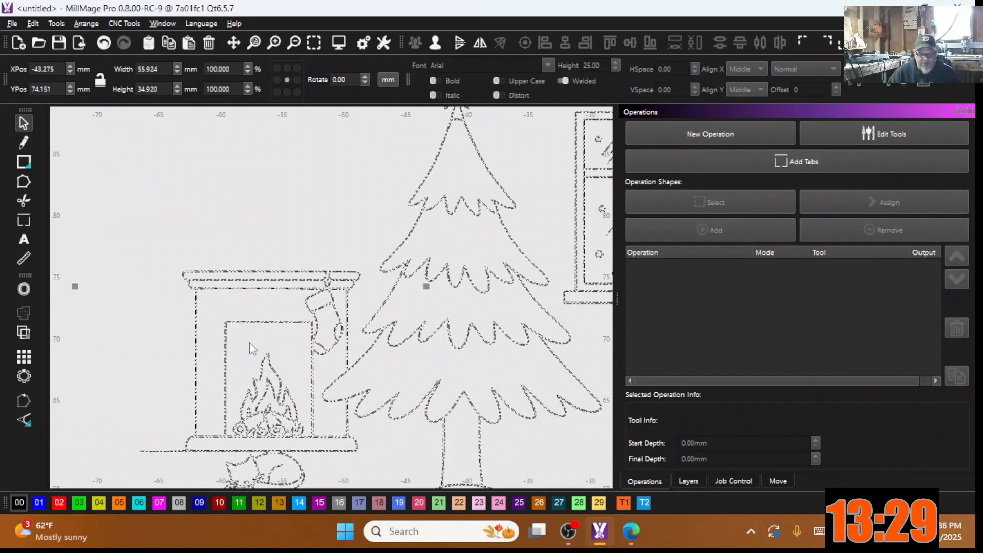
pyautogui.click(274, 187)
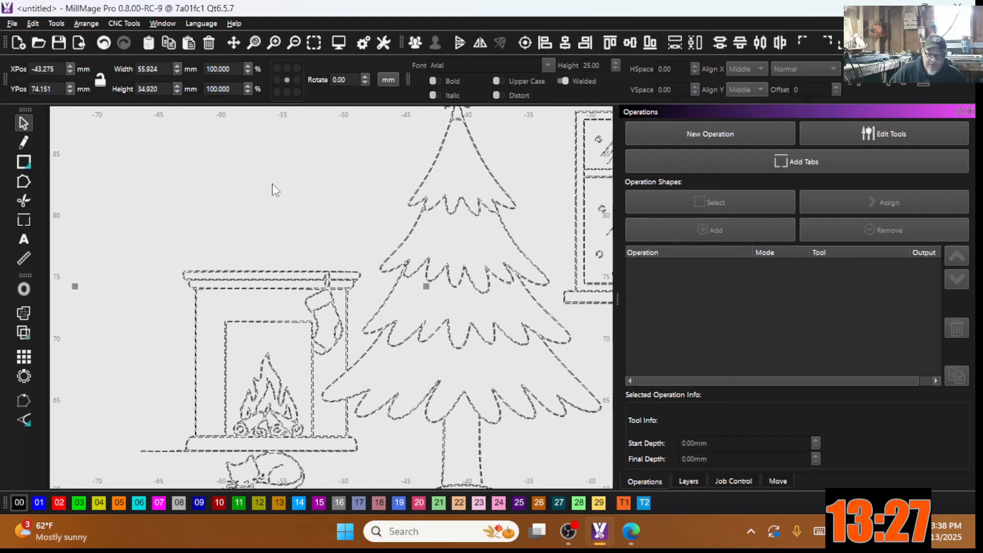
# Step: Draw a thin 14 × 0.665 mm bar just above the traced mantel
pyautogui.scroll(-3, 191, 282)
pyautogui.moveTo(106, 288); pyautogui.dragTo(73, 286, button='middle')
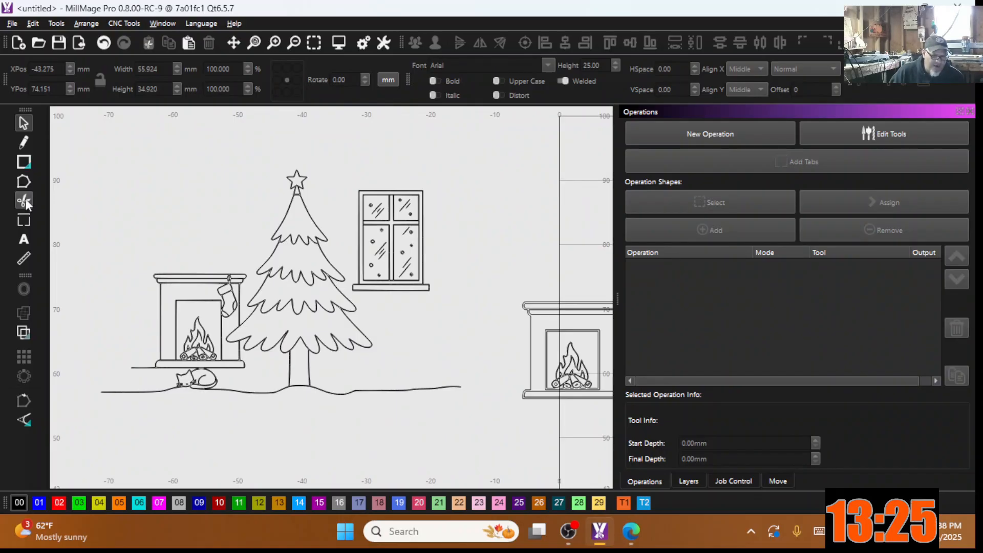
pyautogui.click(24, 161)
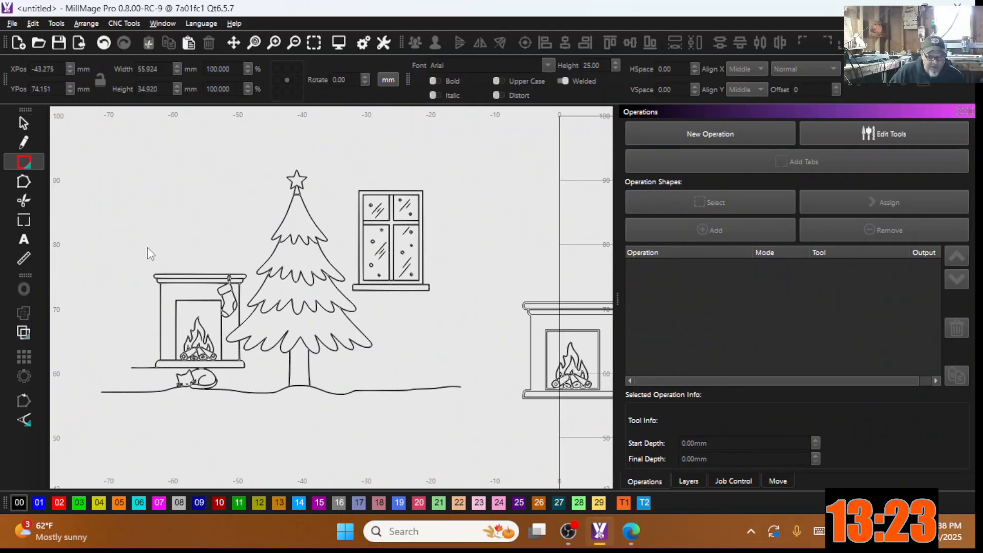
pyautogui.moveTo(168, 262)
pyautogui.mouseDown()
pyautogui.moveTo(226, 255)
pyautogui.moveTo(245, 265)
pyautogui.mouseUp()
pyautogui.scroll(5, 148, 278)
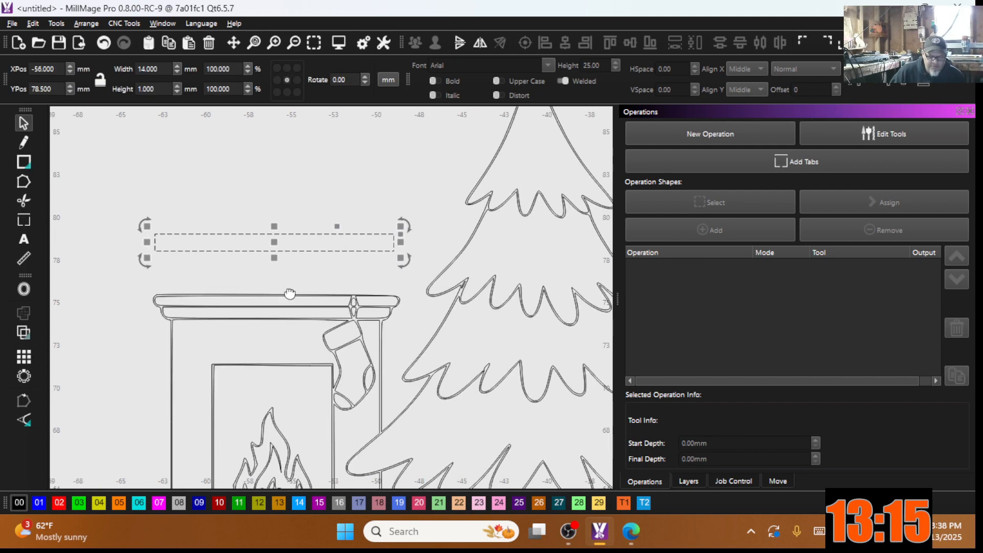
pyautogui.moveTo(166, 276); pyautogui.dragTo(166, 270)
# Step: Duplicate the bar and place the copy 1 mm lower
pyautogui.scroll(-1, 180, 271)
pyautogui.moveTo(183, 270); pyautogui.dragTo(269, 270, button='middle')
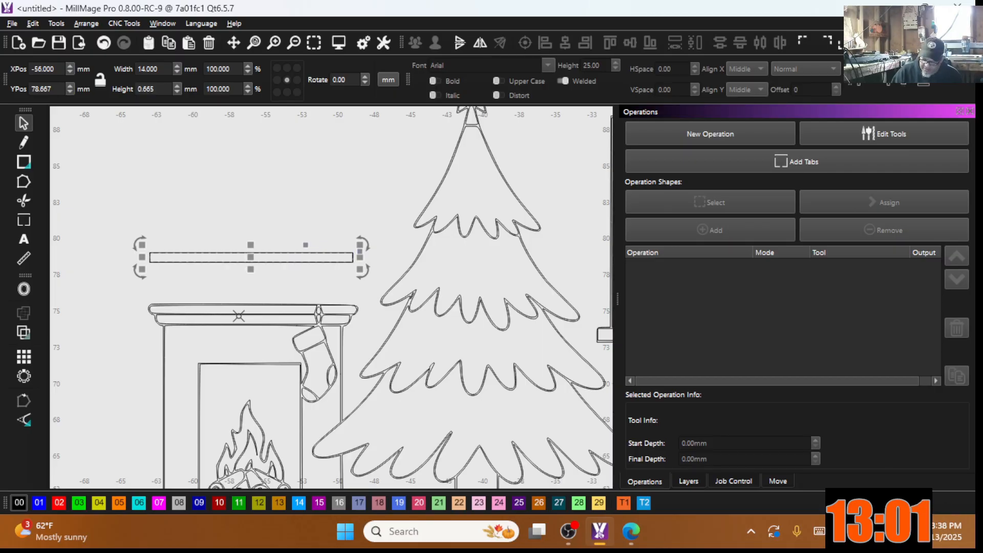
pyautogui.press('Down')
pyautogui.press('Down')
pyautogui.press('Down')
pyautogui.press('Down')
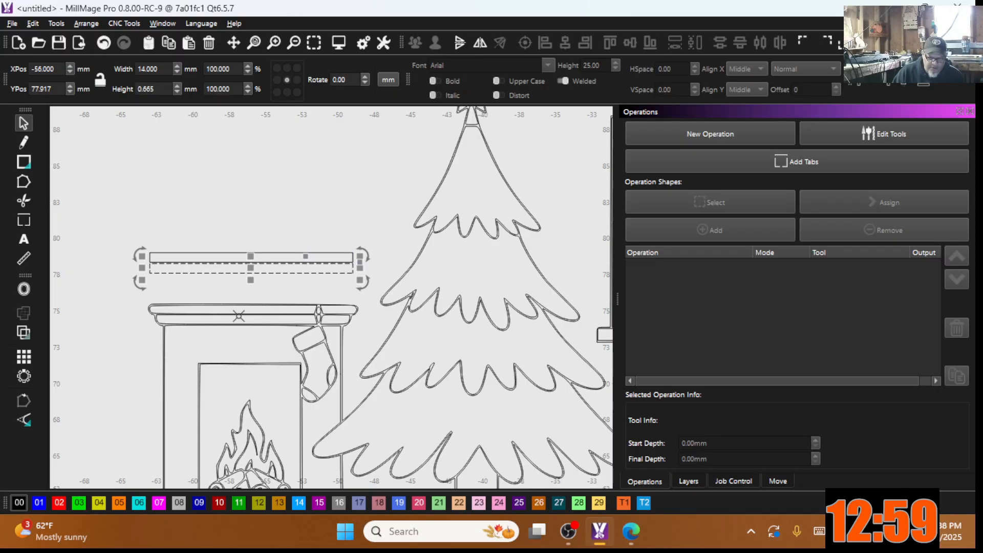
pyautogui.scroll(3, 184, 279)
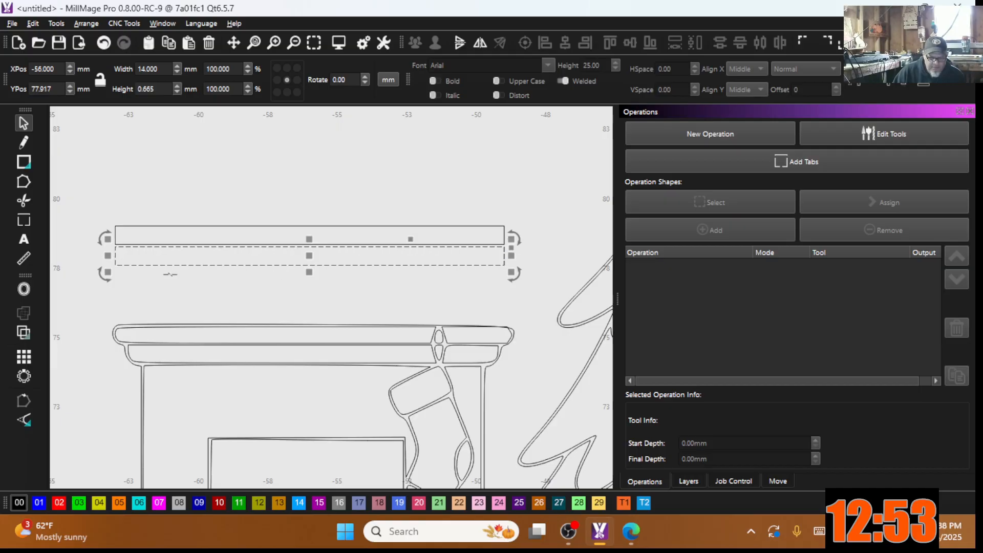
pyautogui.click(178, 293)
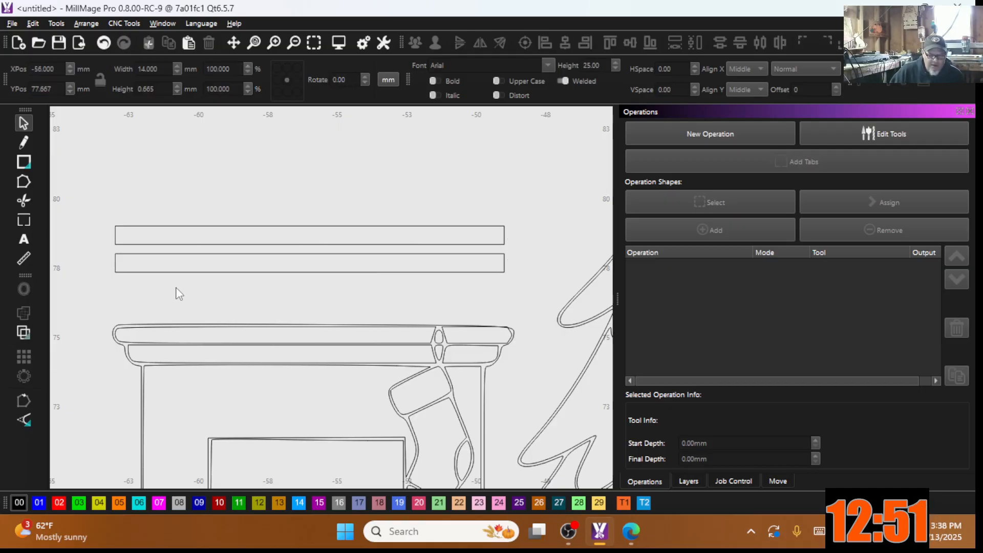
pyautogui.scroll(3, 130, 333)
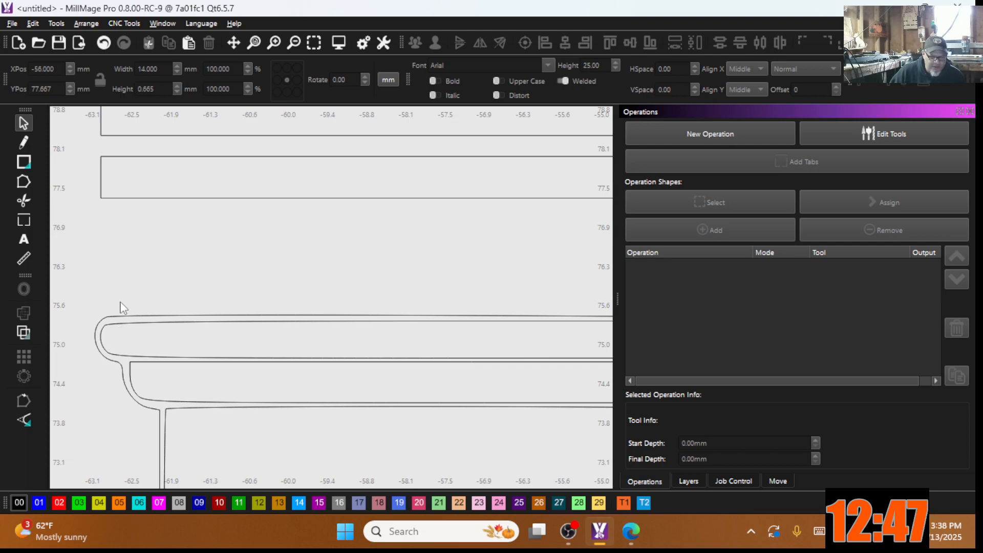
pyautogui.scroll(-3, 118, 310)
# Step: Fillet all four corners of the upper bar with a 0.2 mm radius
pyautogui.click(101, 192)
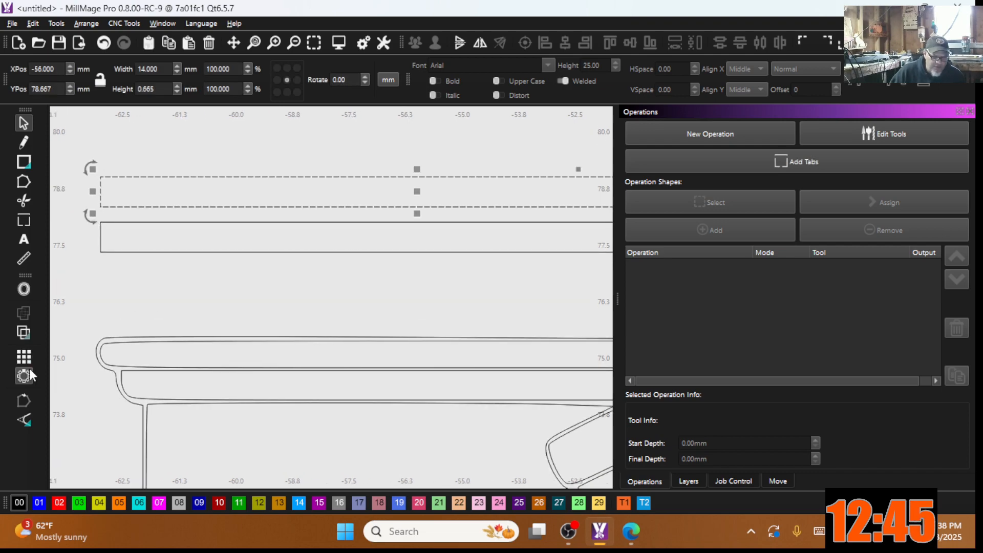
pyautogui.click(25, 422)
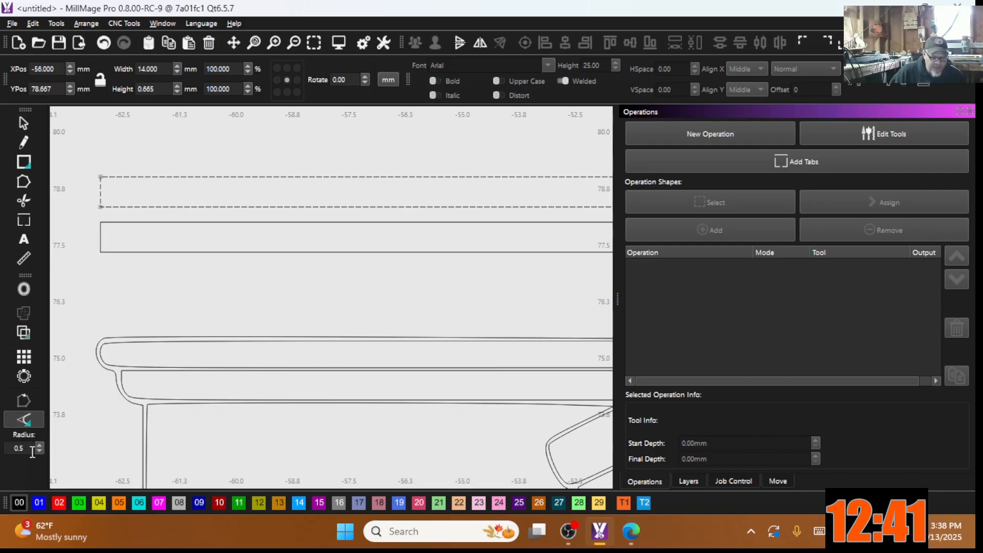
pyautogui.doubleClick(21, 449)
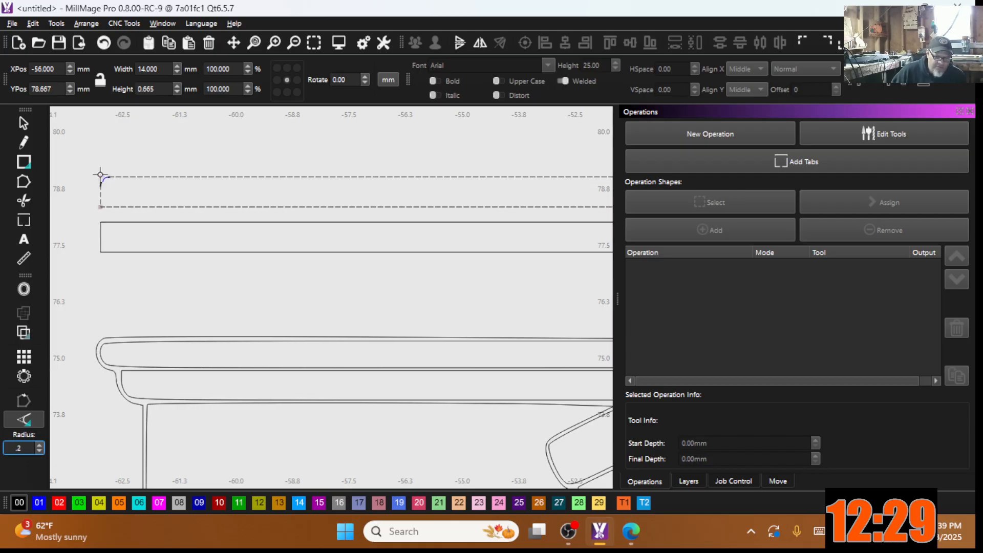
pyautogui.press('Return')
pyautogui.click(105, 188)
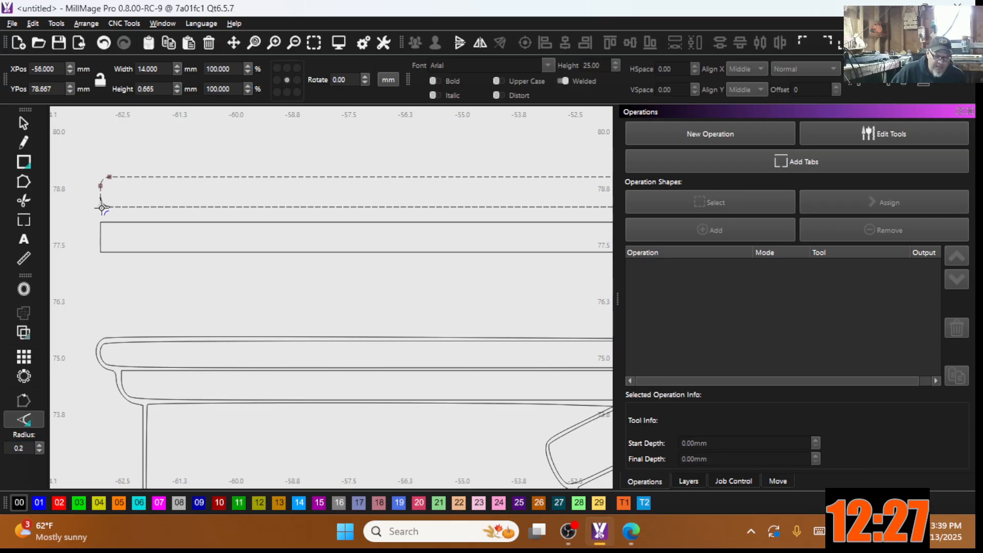
pyautogui.scroll(3, 101, 208)
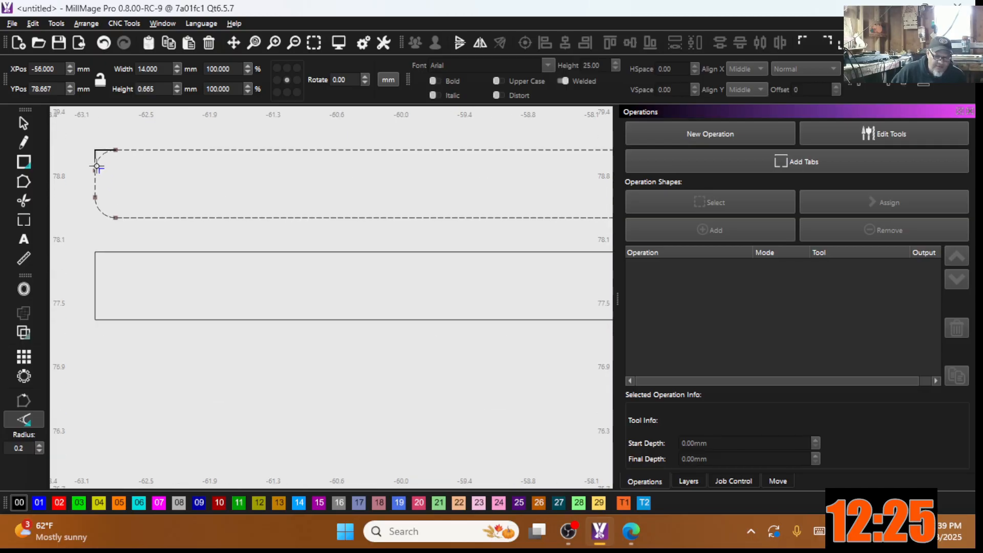
pyautogui.click(109, 215)
pyautogui.scroll(-5, 270, 213)
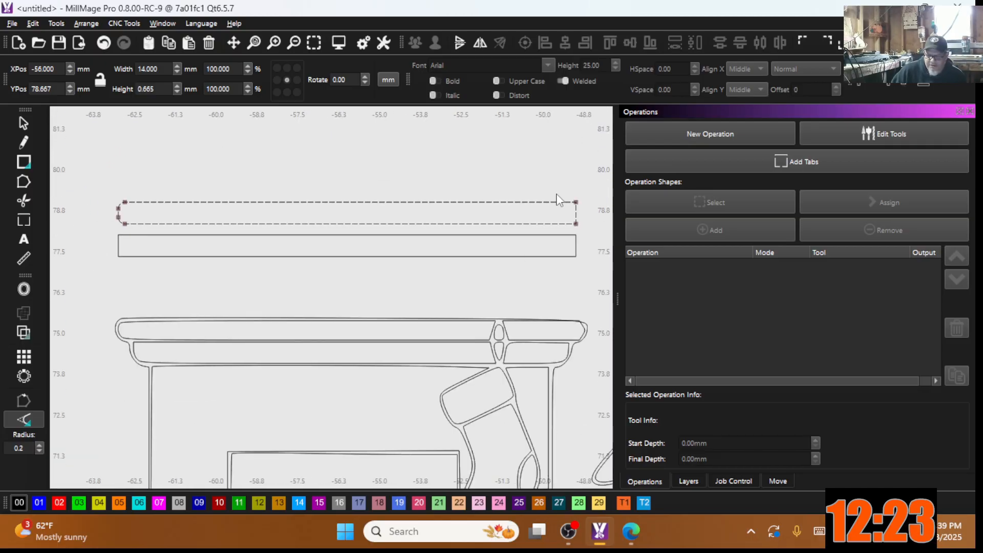
pyautogui.click(577, 202)
pyautogui.click(576, 223)
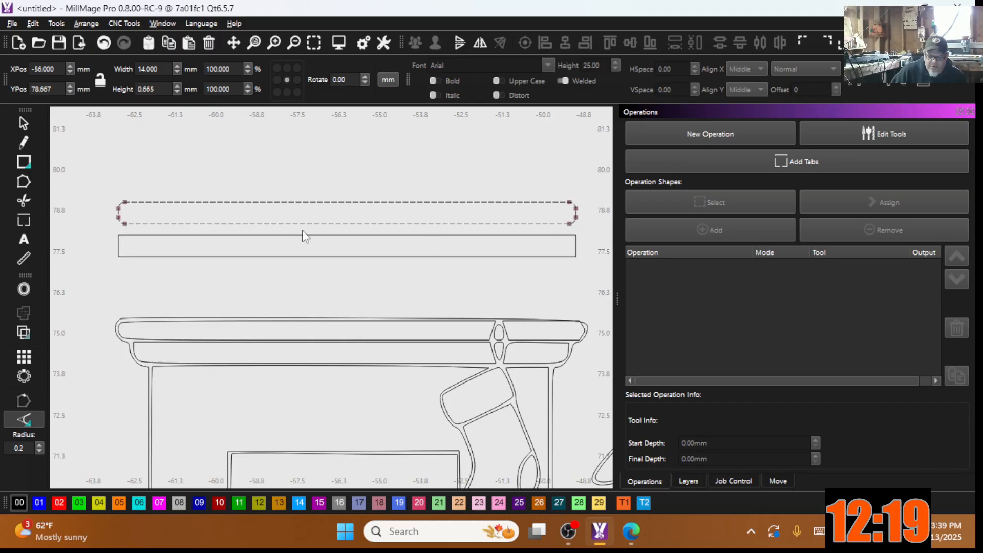
# Step: Select the lower bar and change the fillet radius to 0.4
pyautogui.click(123, 236)
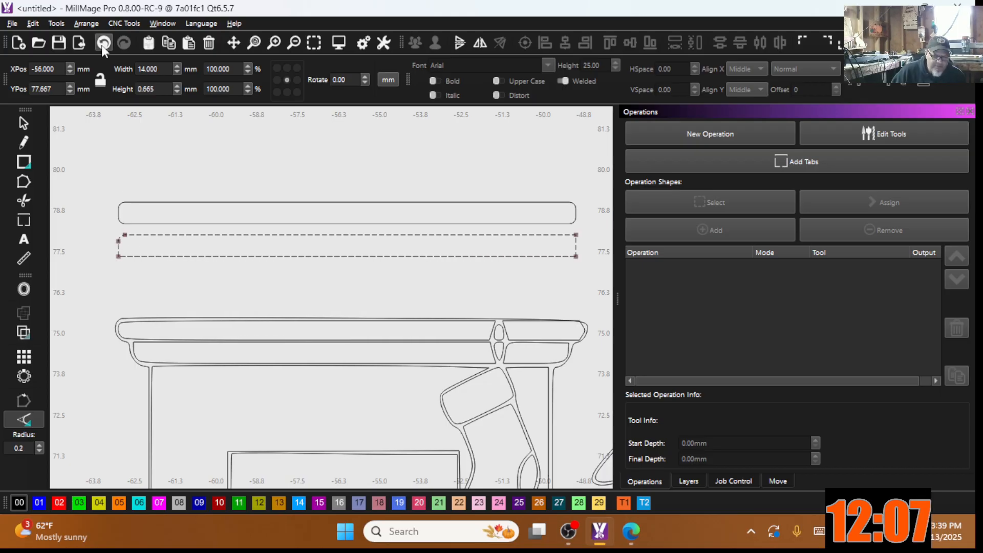
pyautogui.hotkey('ctrl', 'z')
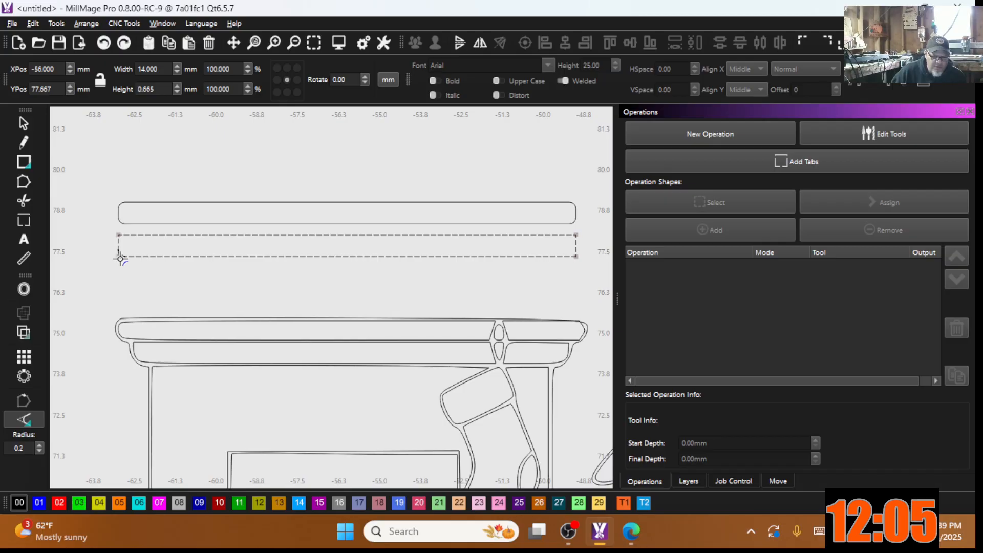
pyautogui.click(6, 449)
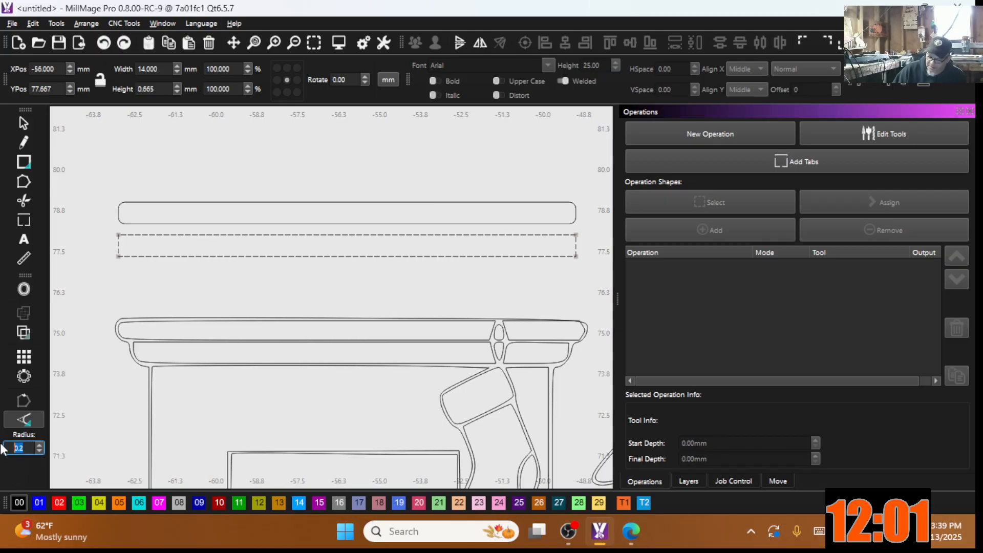
pyautogui.write('0')
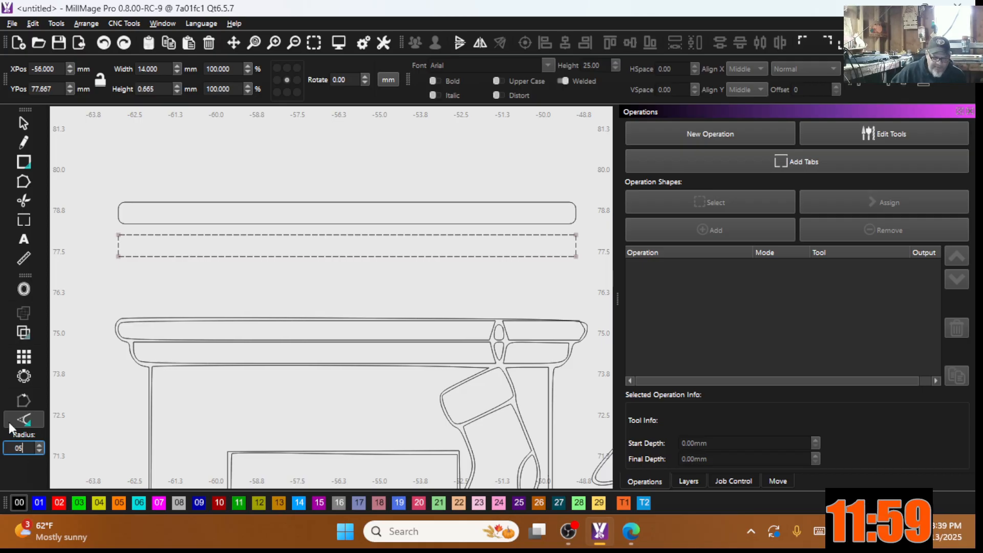
pyautogui.press('Return')
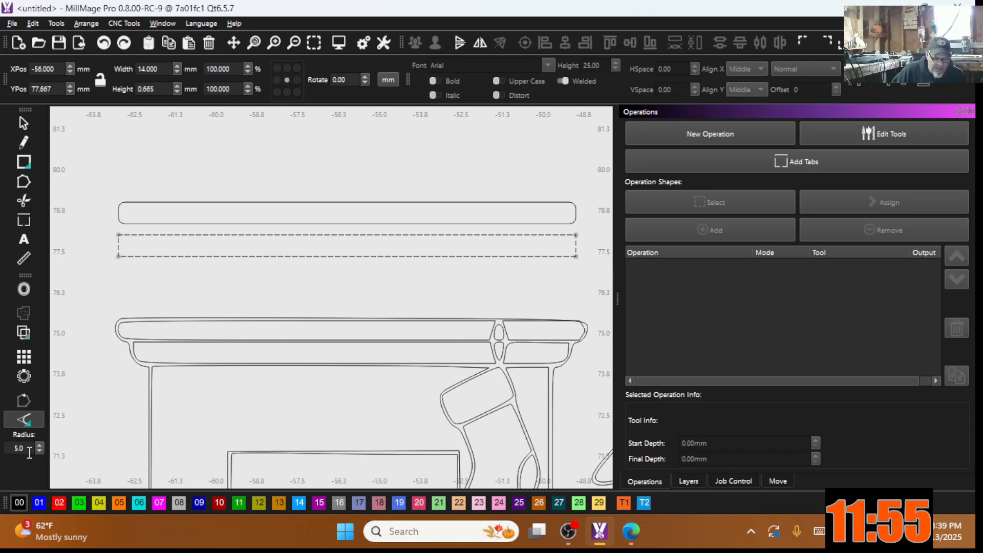
pyautogui.moveTo(30, 448); pyautogui.dragTo(4, 450)
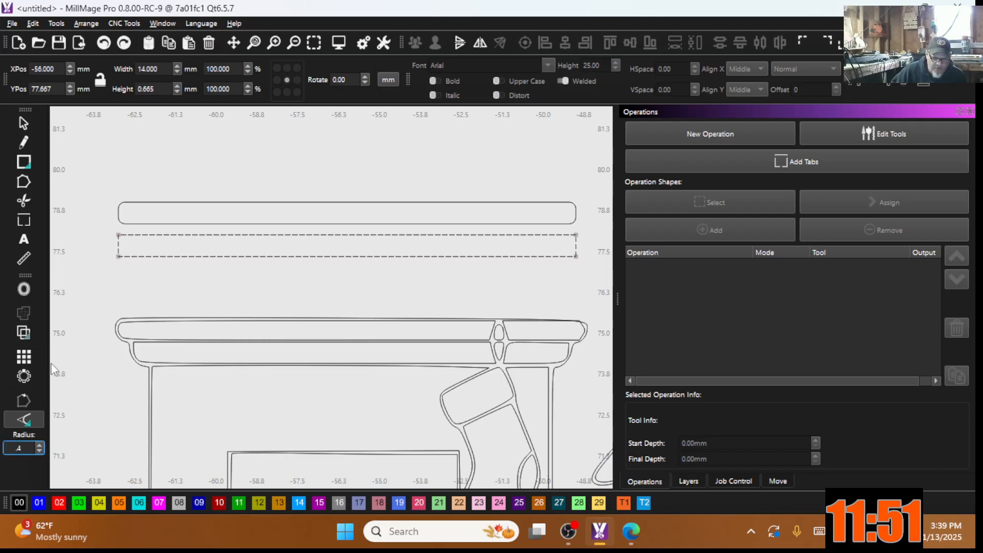
# Step: Round the lower bar's bottom-left and bottom-right corners at 0.4 mm
pyautogui.click(121, 257)
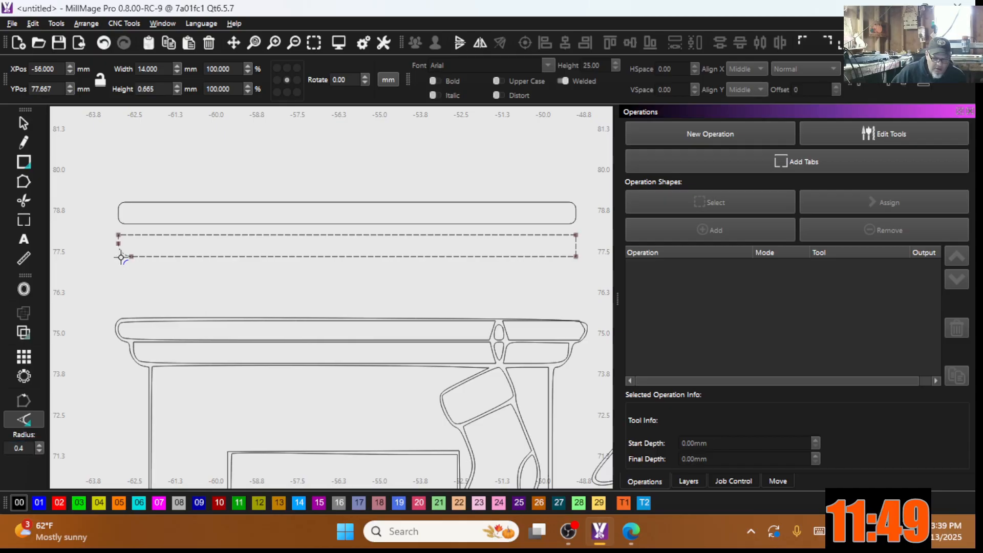
pyautogui.scroll(2, 97, 249)
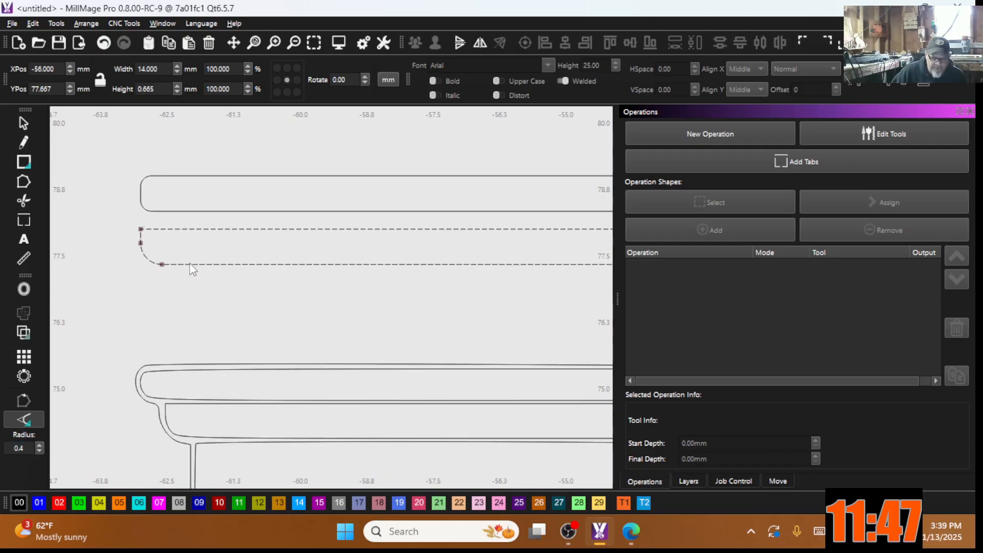
pyautogui.scroll(-2, 333, 270)
pyautogui.click(492, 263)
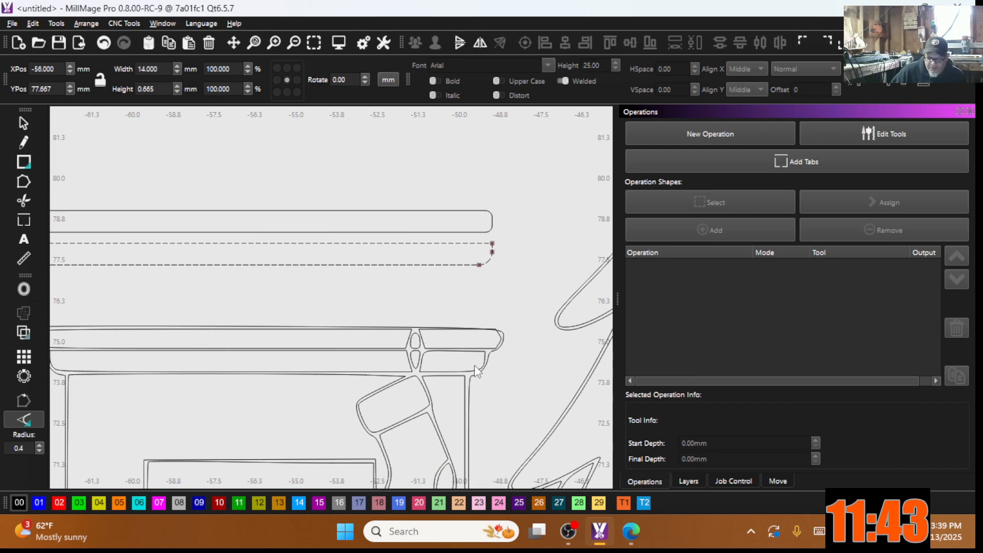
pyautogui.scroll(-2, 531, 281)
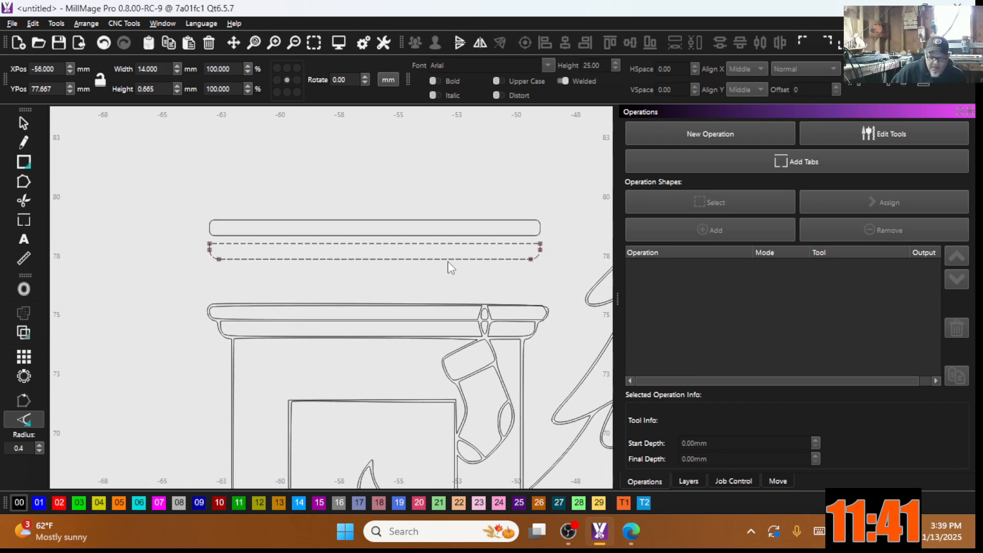
pyautogui.scroll(-3, 377, 268)
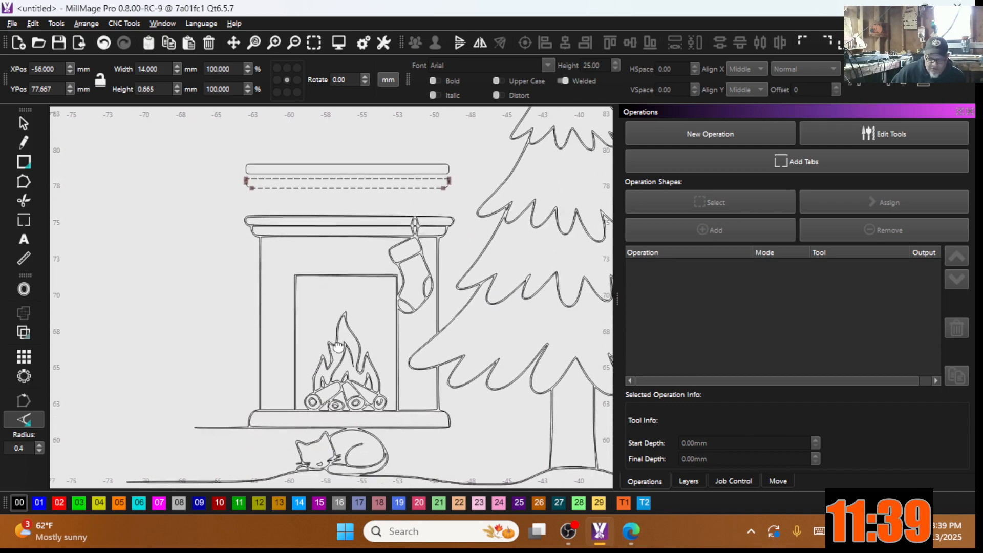
pyautogui.scroll(2, 302, 423)
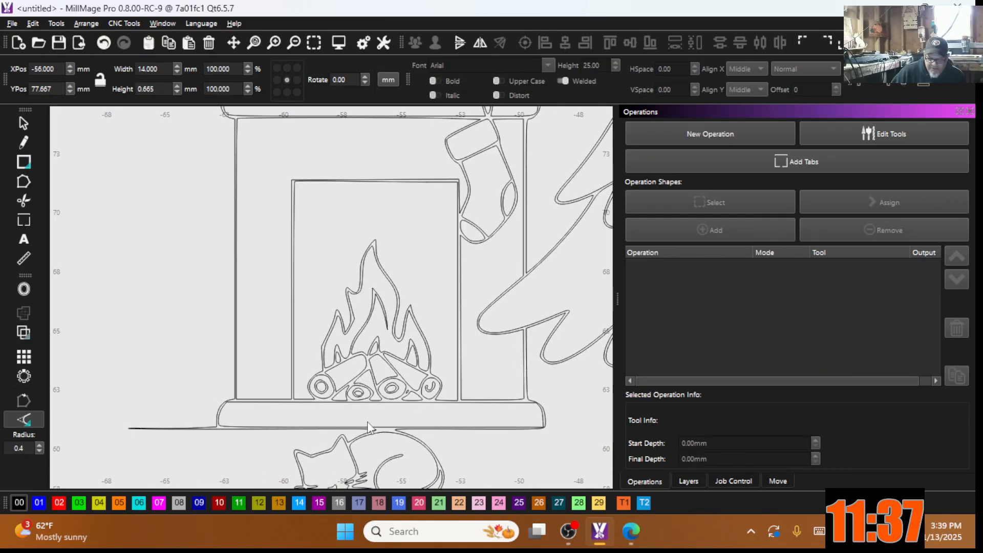
pyautogui.scroll(-2, 357, 421)
pyautogui.scroll(1, 296, 241)
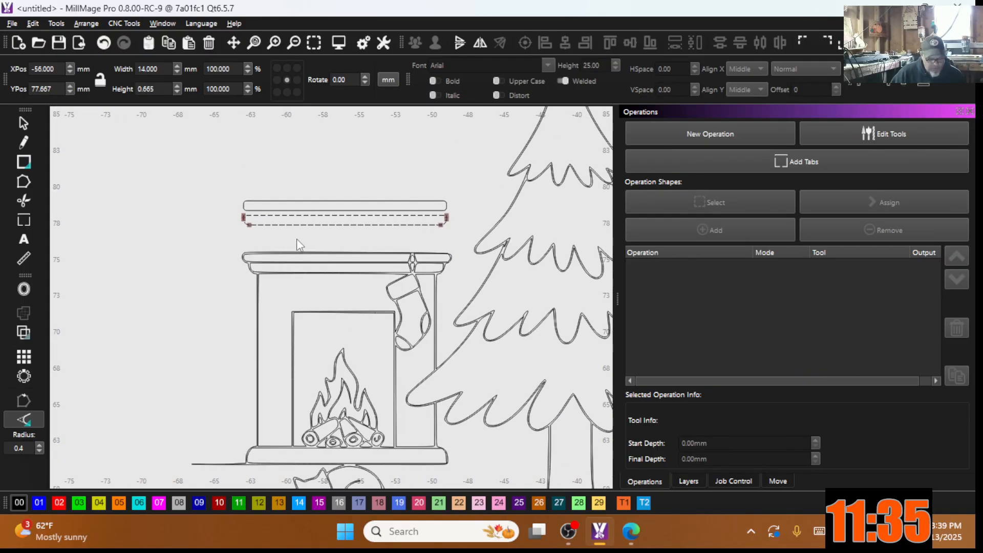
pyautogui.click(23, 123)
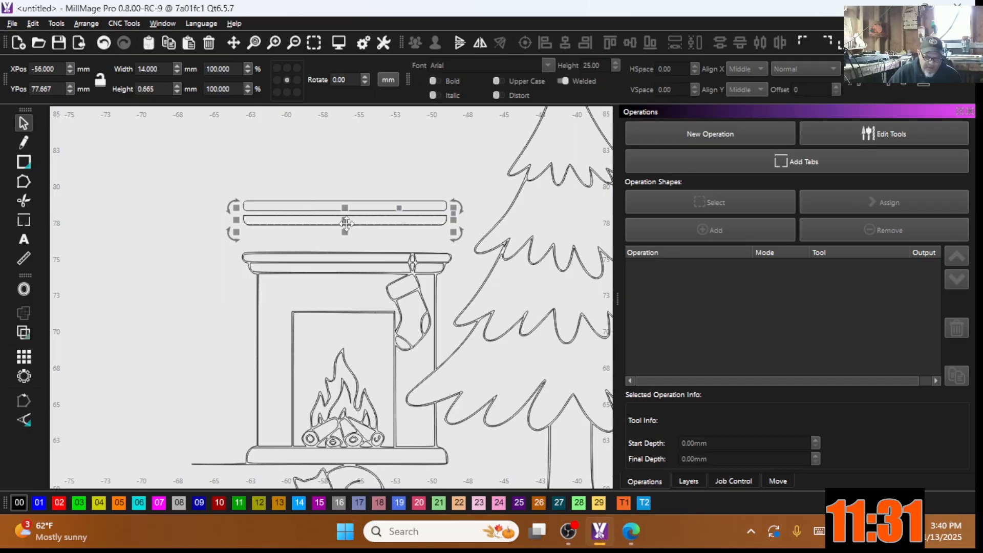
# Step: Narrow the lower rounded bar to 13.023 mm wide and select both bars
pyautogui.moveTo(333, 218); pyautogui.dragTo(112, 456)
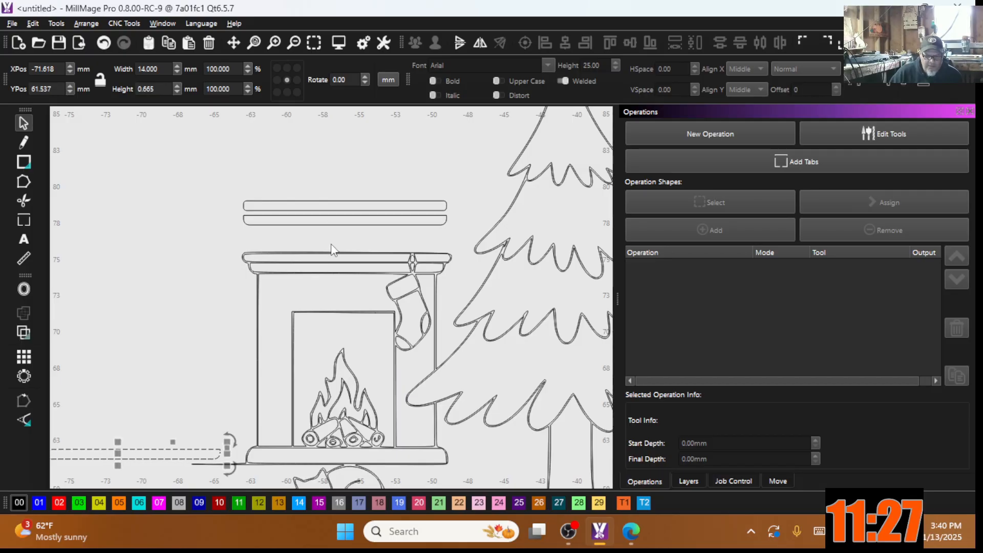
pyautogui.moveTo(334, 202); pyautogui.dragTo(296, 232)
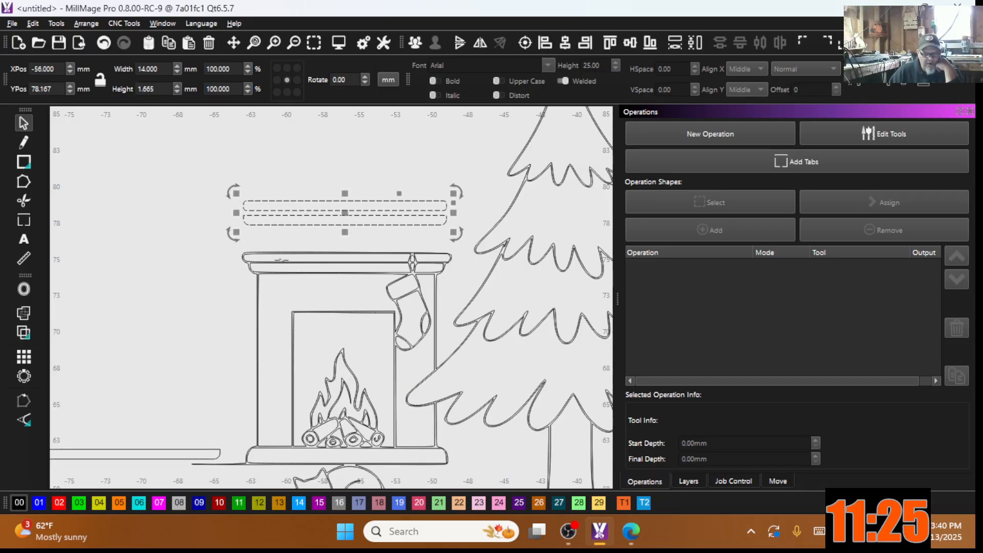
pyautogui.scroll(3, 284, 221)
pyautogui.scroll(-1, 284, 222)
pyautogui.scroll(1, 284, 222)
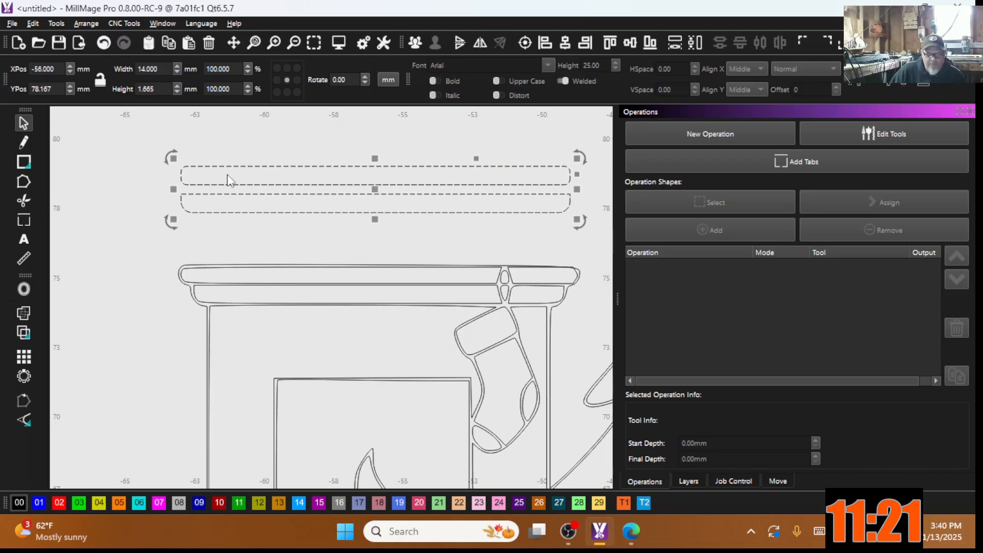
pyautogui.click(215, 248)
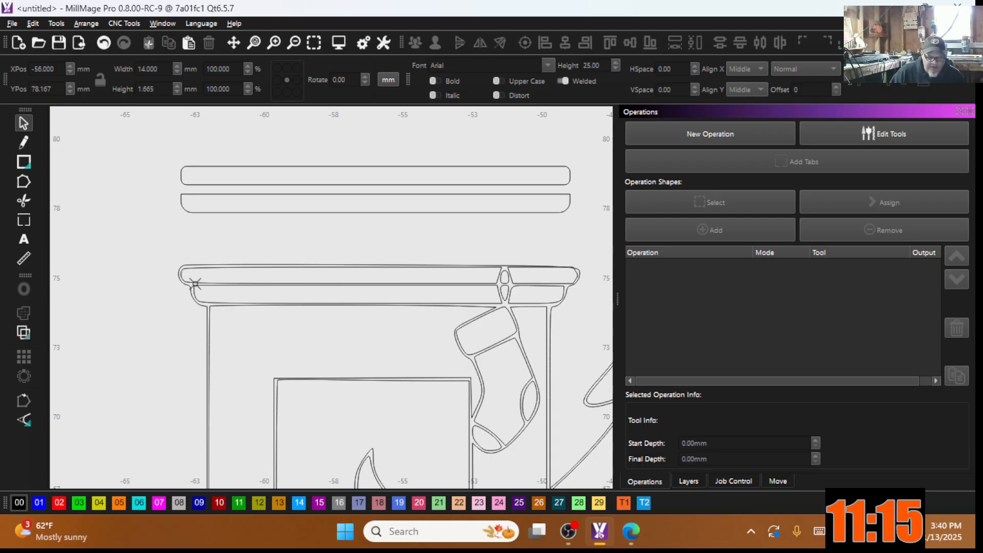
pyautogui.click(181, 202)
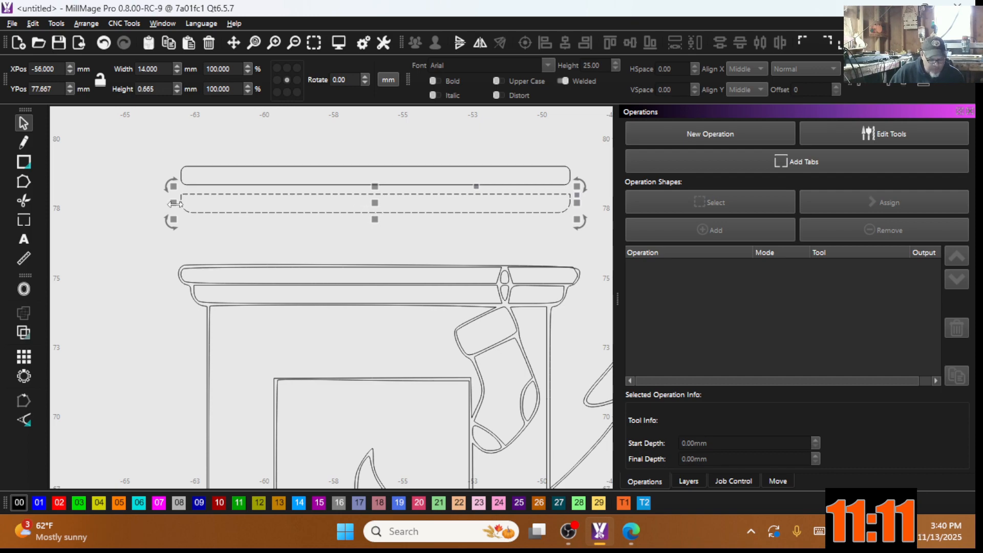
pyautogui.moveTo(175, 203); pyautogui.dragTo(186, 205)
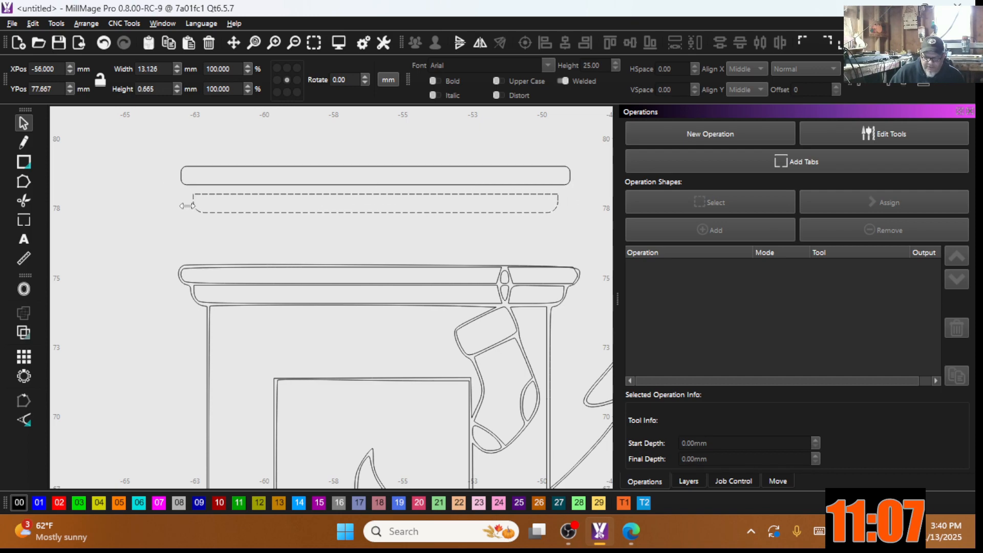
pyautogui.moveTo(187, 206); pyautogui.dragTo(190, 206)
pyautogui.moveTo(296, 237); pyautogui.dragTo(240, 167)
# Step: Offset both bars outward by 0.20 mm with round corners
pyautogui.click(23, 289)
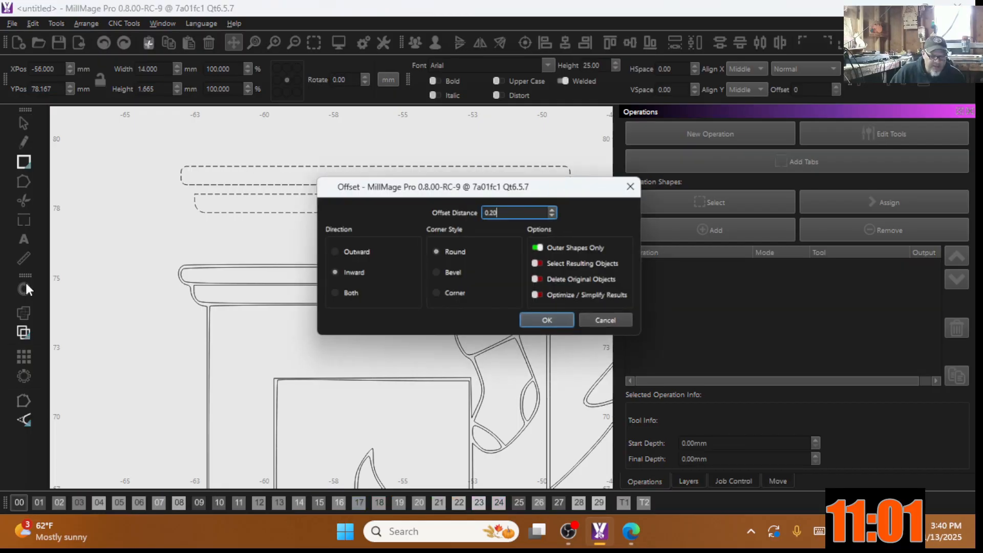
pyautogui.moveTo(417, 185); pyautogui.dragTo(365, 264)
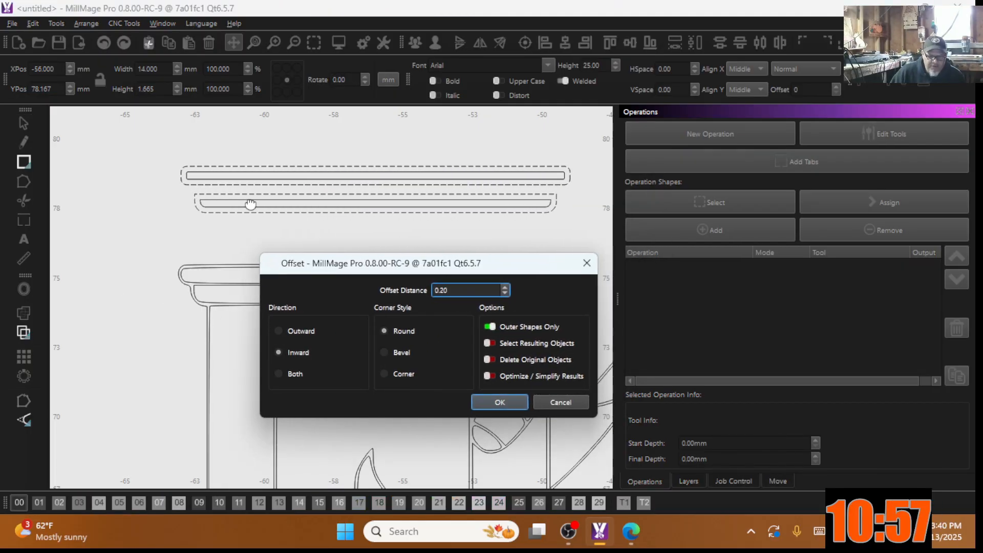
pyautogui.click(506, 287)
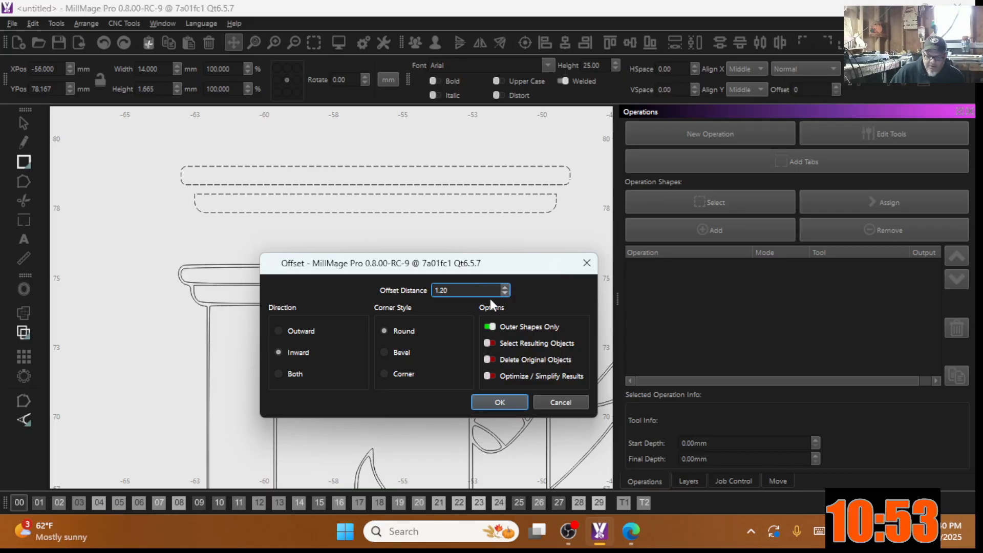
pyautogui.click(279, 331)
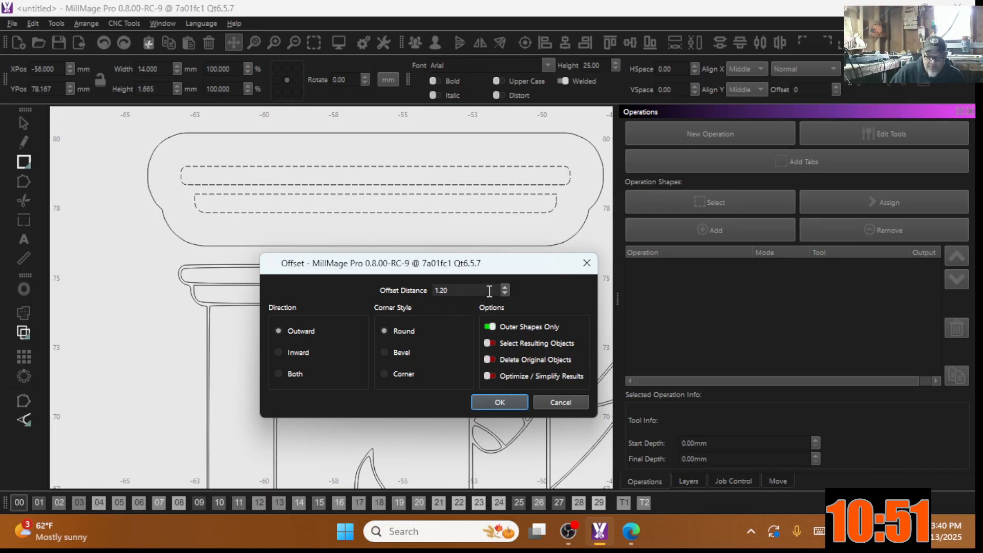
pyautogui.click(505, 293)
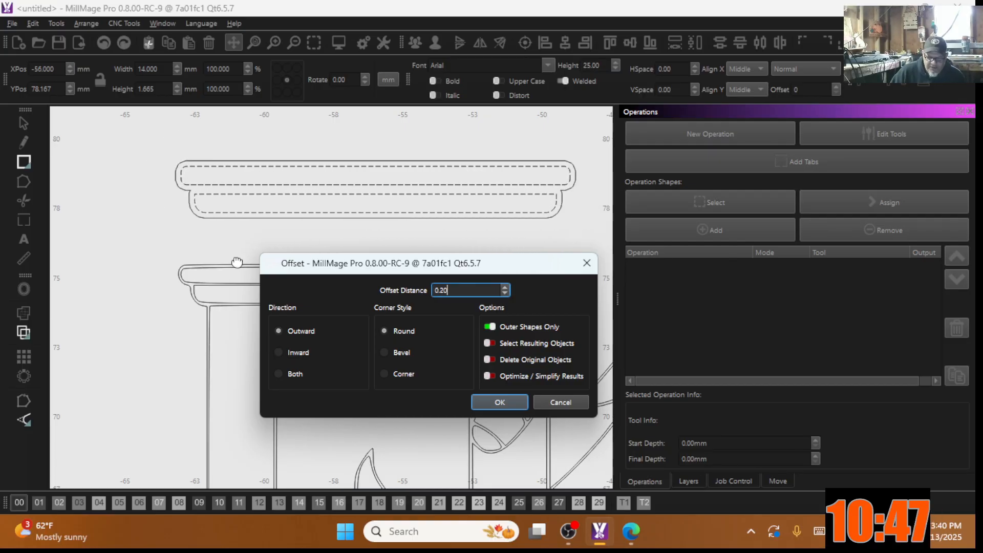
pyautogui.click(385, 374)
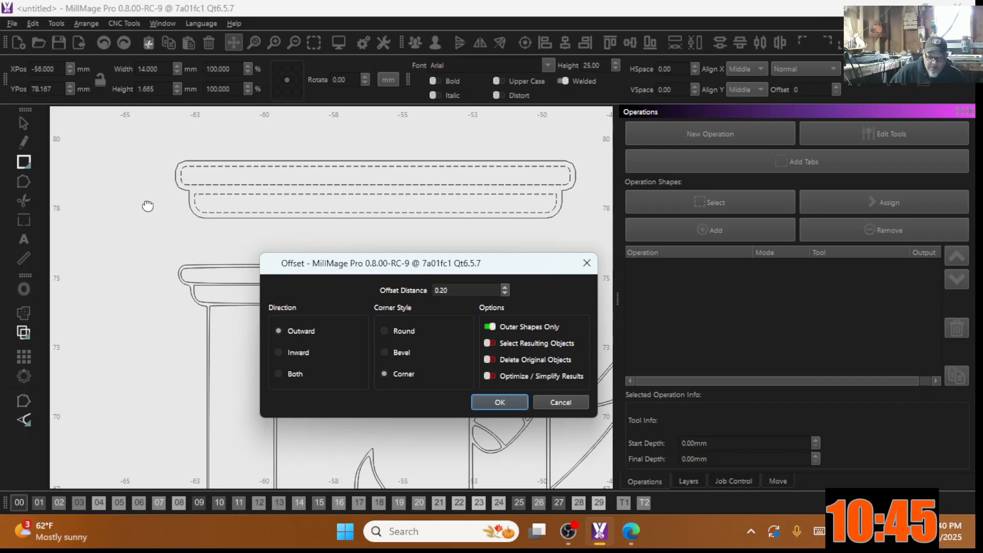
pyautogui.scroll(4, 187, 199)
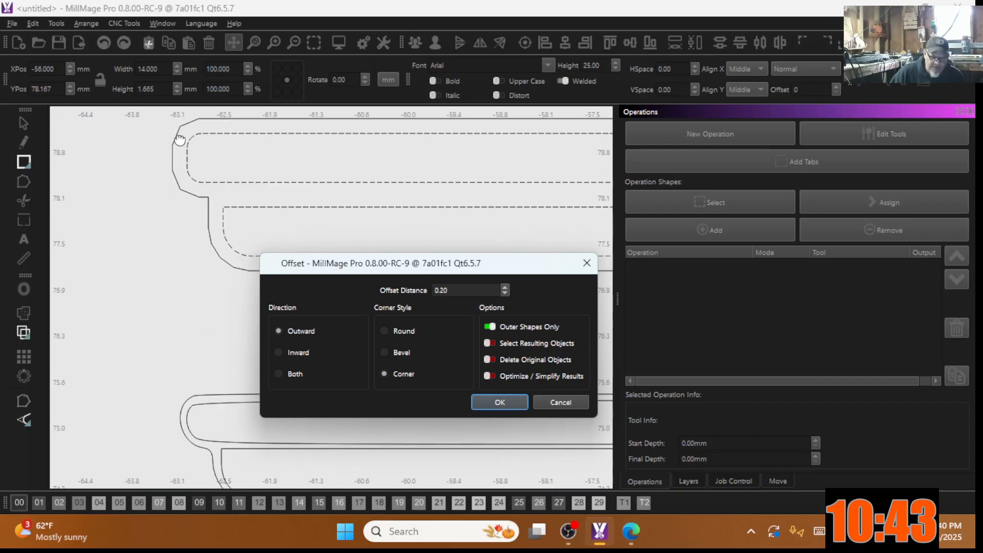
pyautogui.click(384, 331)
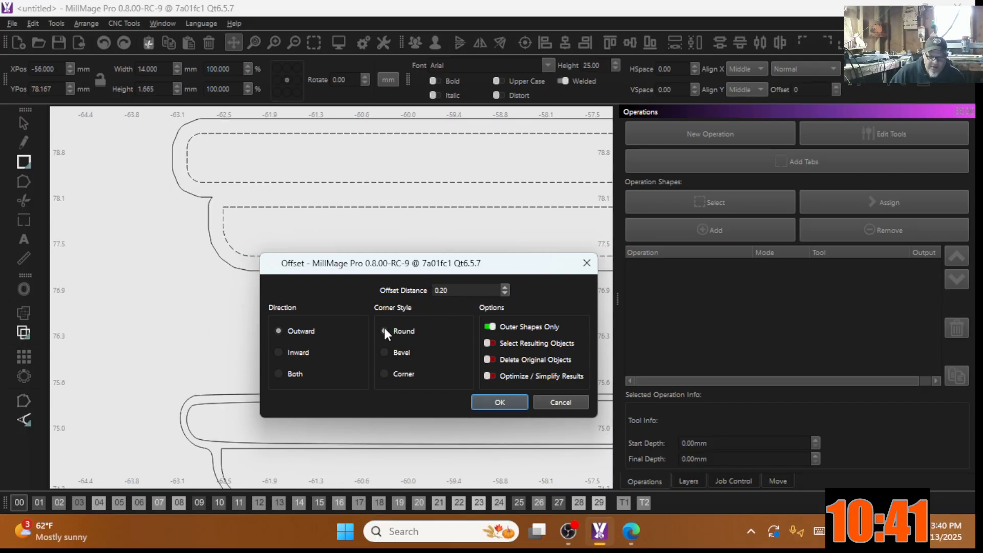
pyautogui.click(498, 399)
pyautogui.scroll(-4, 314, 347)
pyautogui.scroll(-1, 180, 327)
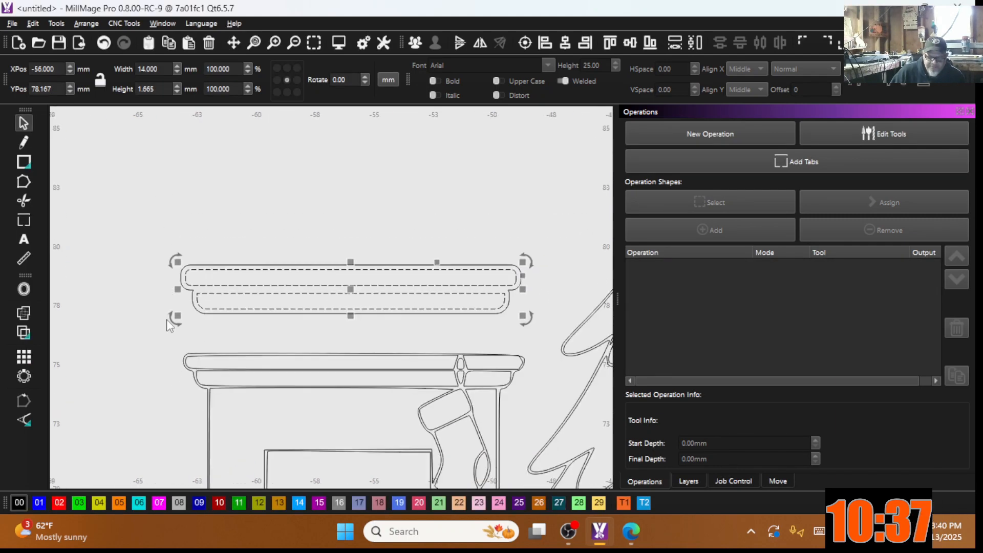
# Step: Move the offset mantel outline and its bars to the left of the fireplace
pyautogui.moveTo(481, 333); pyautogui.dragTo(313, 211)
pyautogui.scroll(-3, 451, 279)
pyautogui.scroll(1, 431, 294)
pyautogui.moveTo(411, 278); pyautogui.dragTo(156, 337)
pyautogui.scroll(-4, 155, 337)
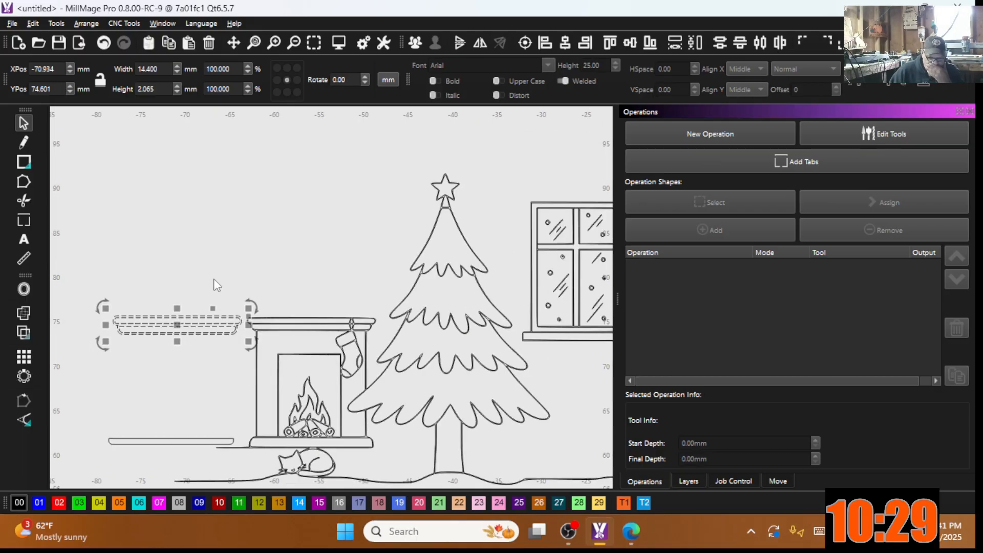
pyautogui.scroll(-1, 166, 346)
pyautogui.scroll(4, 154, 344)
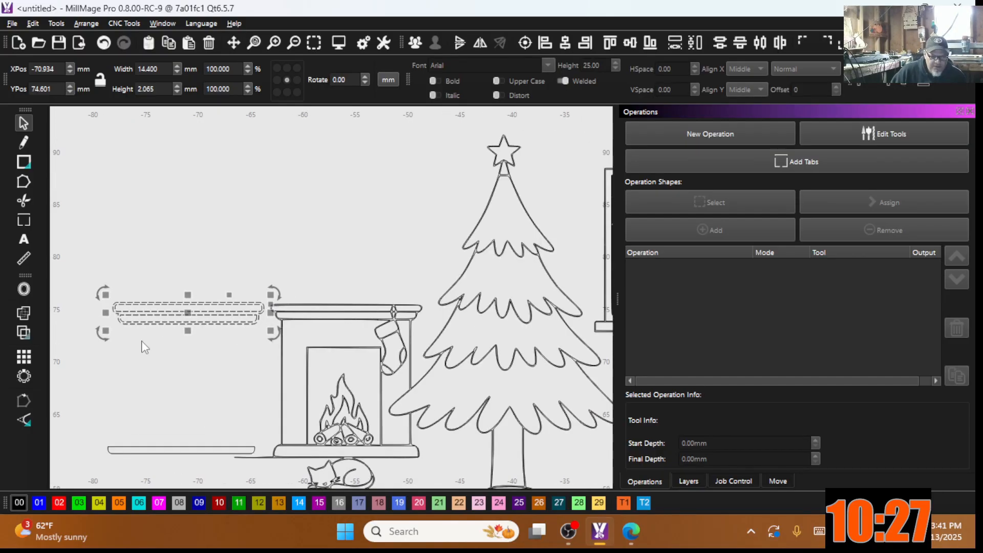
# Step: Draw a 12.465 × 6.543 mm rectangle directly beneath the moved mantel
pyautogui.click(27, 160)
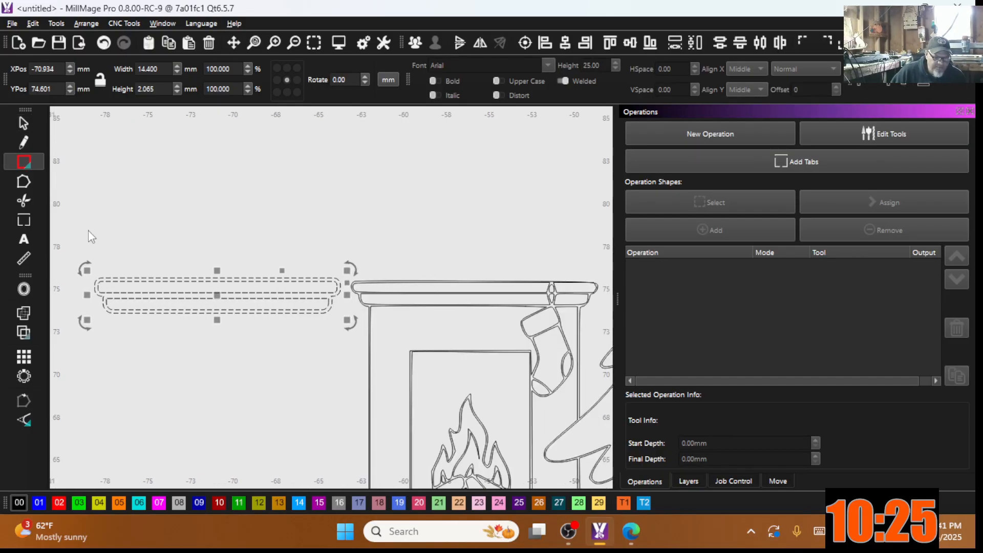
pyautogui.scroll(4, 114, 329)
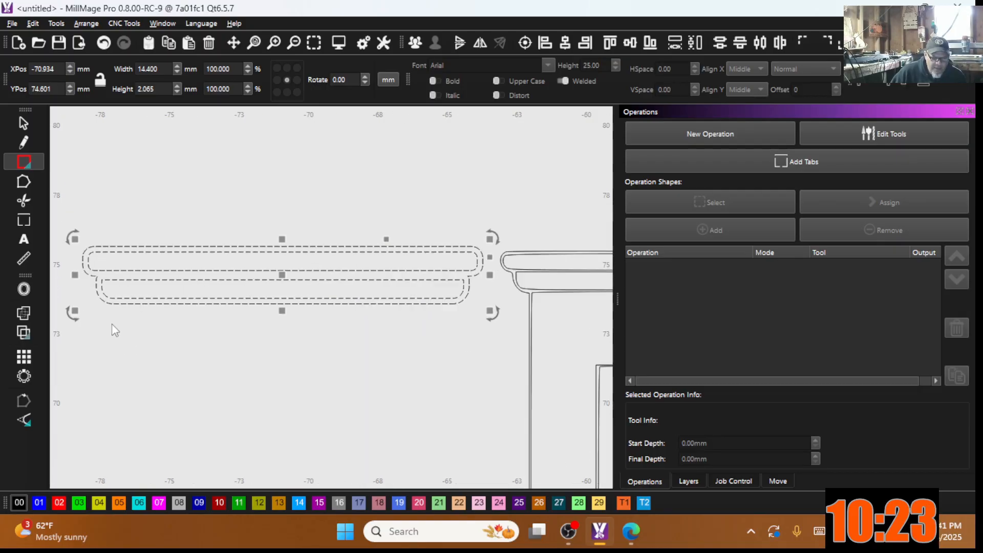
pyautogui.moveTo(251, 340); pyautogui.dragTo(106, 334, button='middle')
pyautogui.scroll(-2, 254, 312)
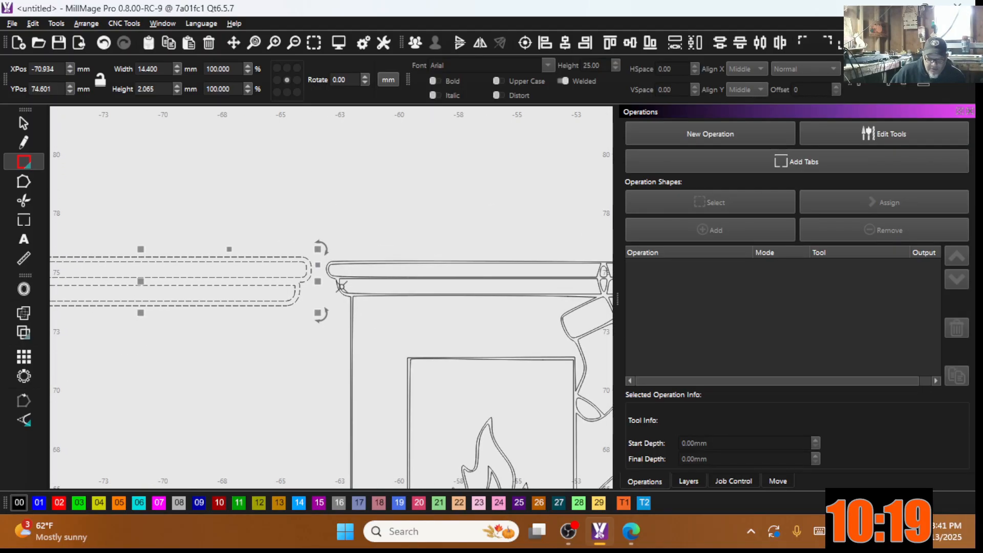
pyautogui.scroll(-2, 312, 326)
pyautogui.moveTo(311, 326); pyautogui.dragTo(393, 312, button='middle')
pyautogui.scroll(3, 177, 315)
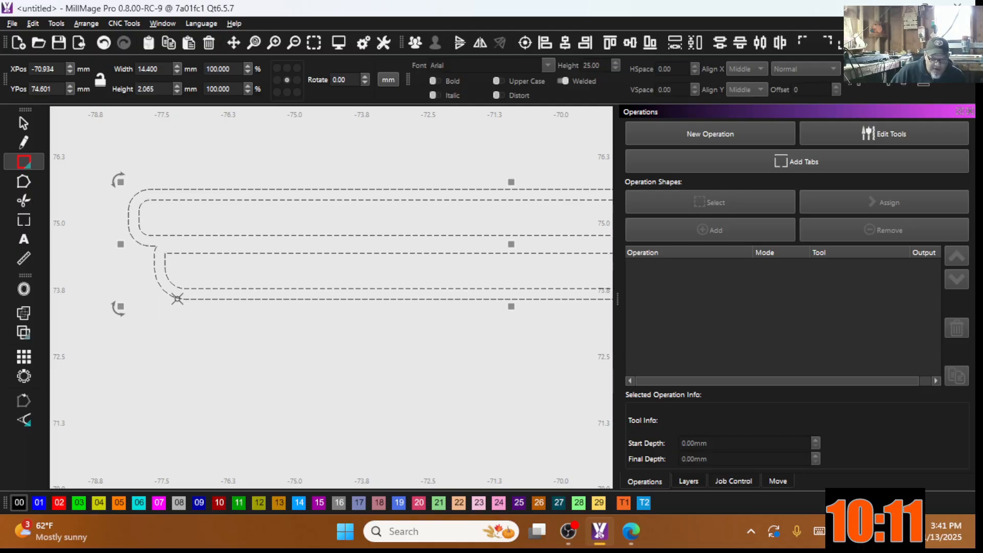
pyautogui.scroll(-3, 178, 298)
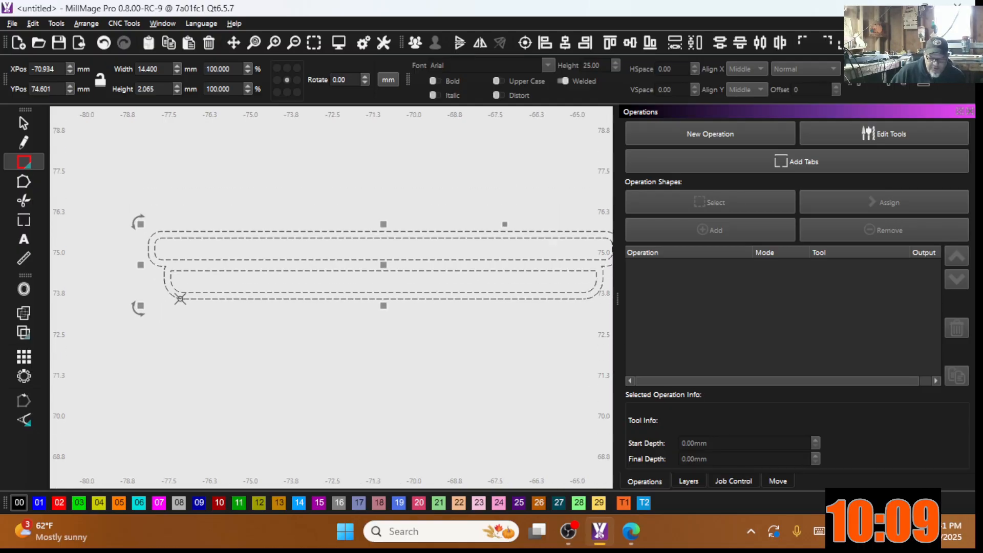
pyautogui.moveTo(180, 299); pyautogui.dragTo(529, 481)
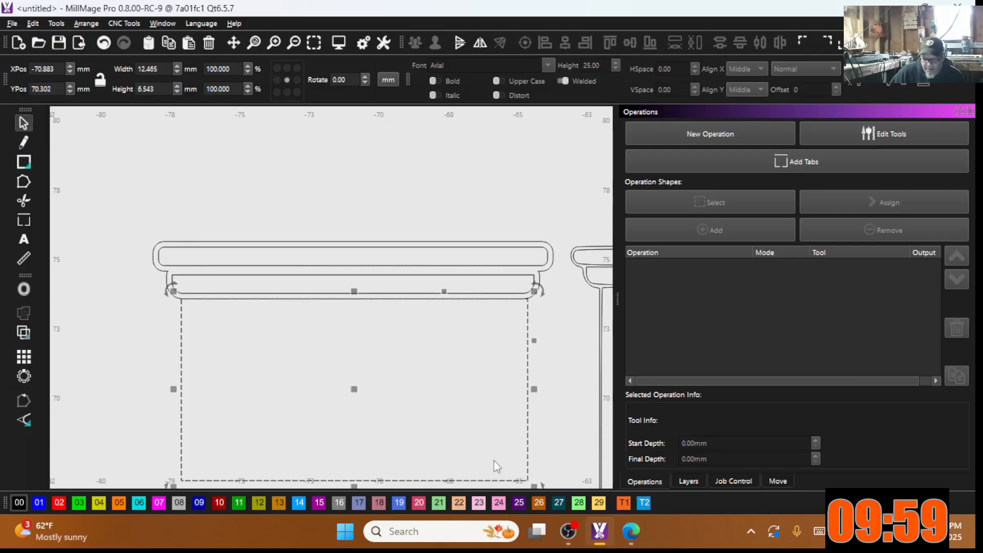
# Step: Stretch the rectangle into a taller box aligned with the mantel's corner
pyautogui.scroll(-3, 463, 438)
pyautogui.scroll(-2, 372, 306)
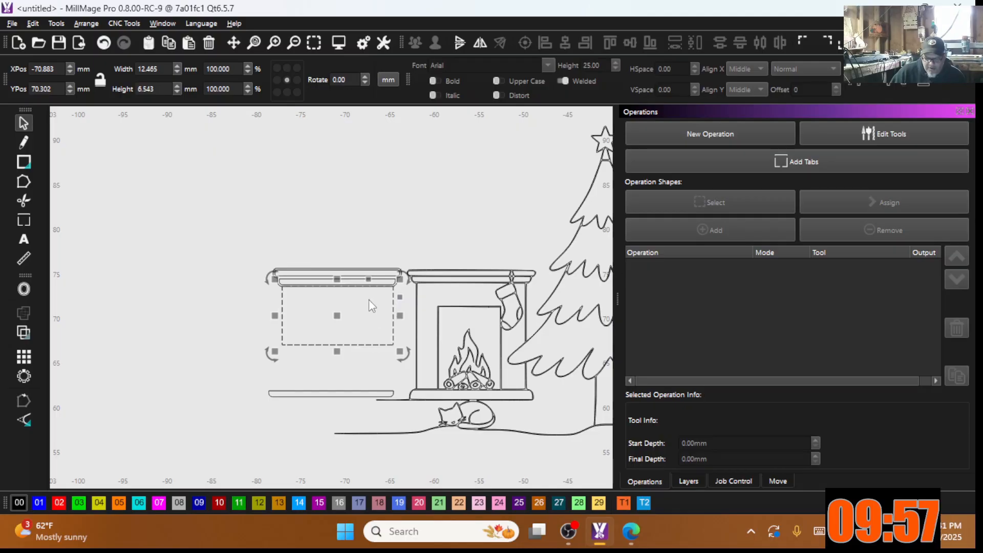
pyautogui.moveTo(336, 352); pyautogui.dragTo(343, 398)
pyautogui.scroll(6, 256, 287)
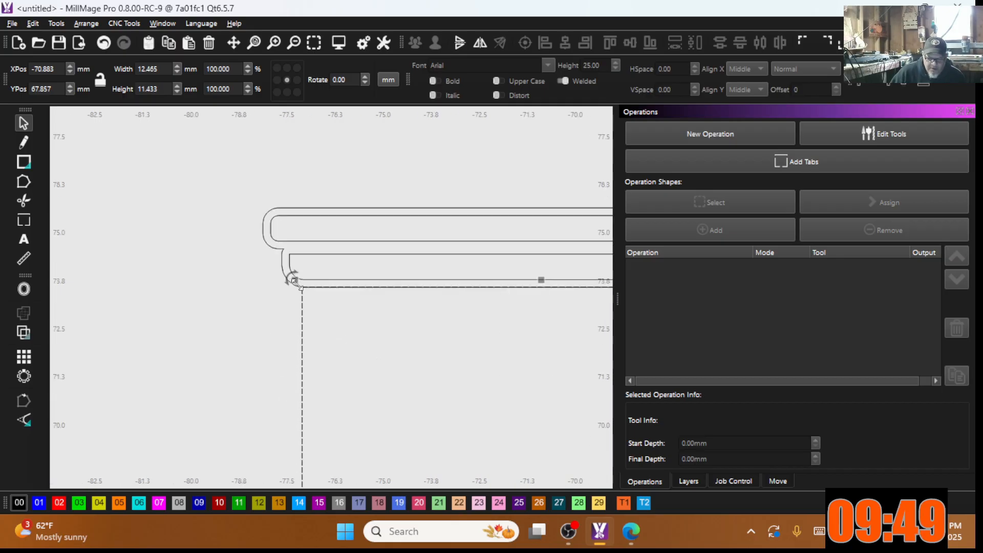
pyautogui.scroll(1, 247, 290)
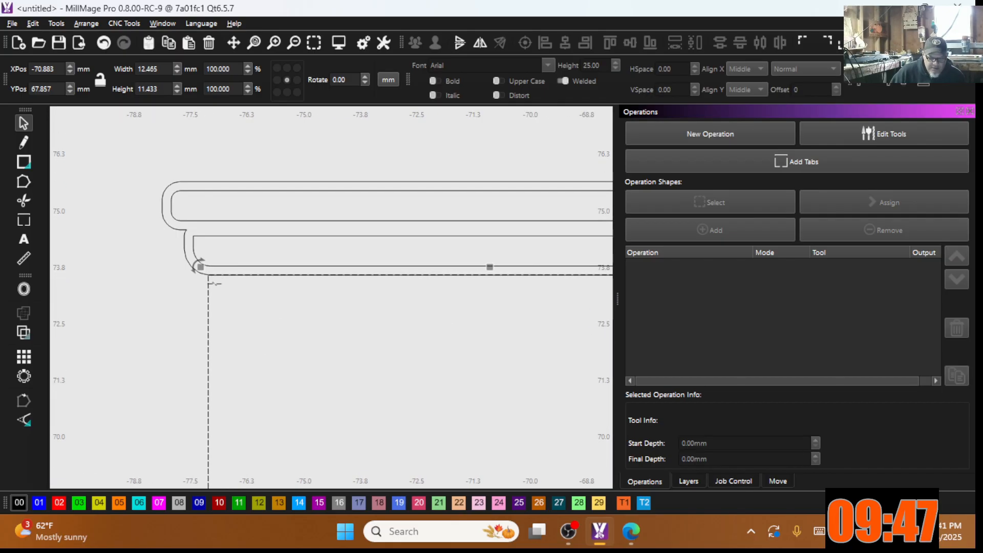
pyautogui.click(202, 297)
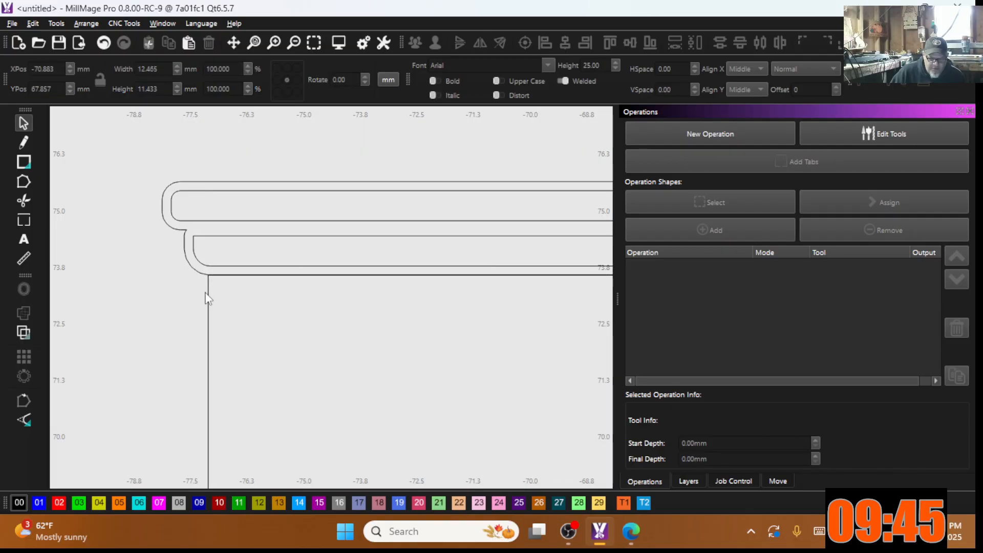
pyautogui.moveTo(208, 286); pyautogui.dragTo(199, 282)
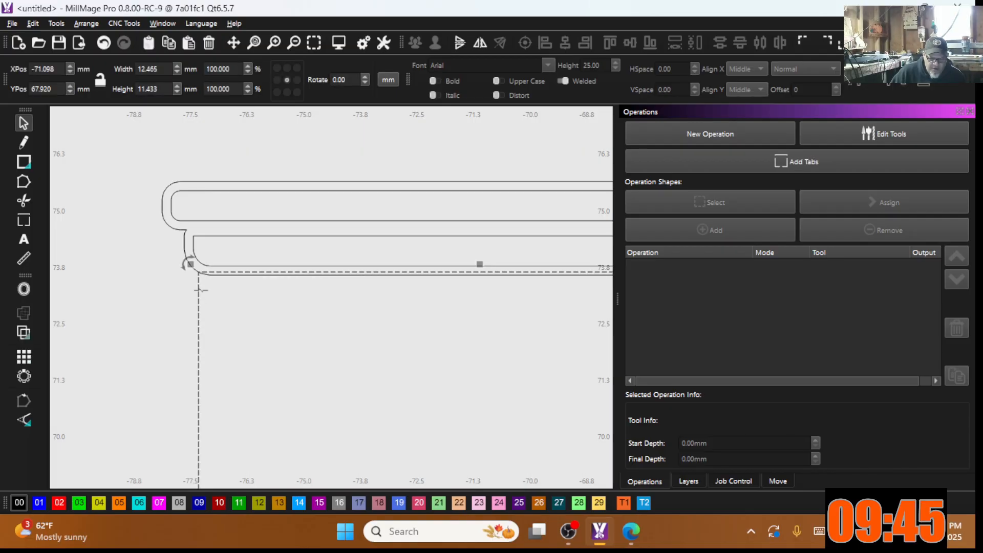
pyautogui.click(104, 43)
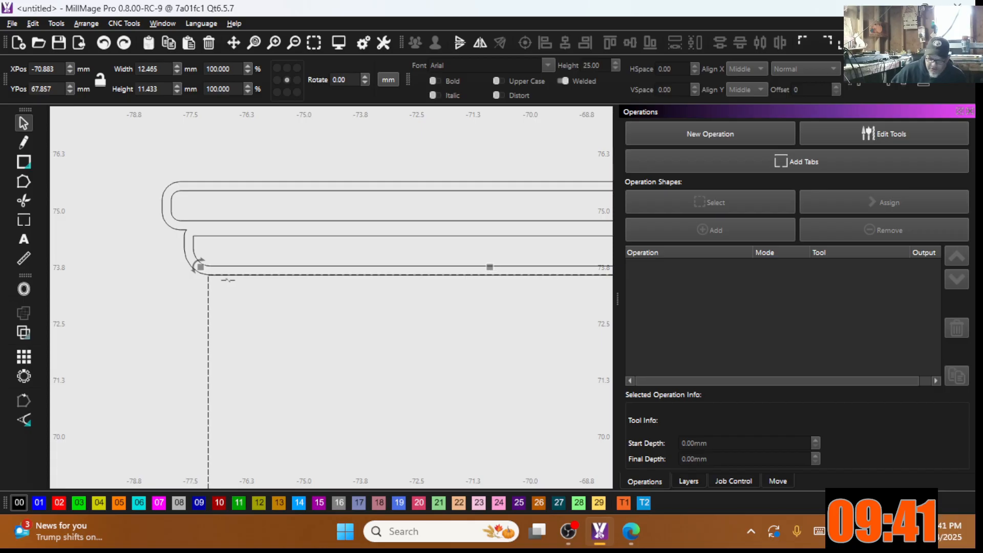
pyautogui.scroll(3, 215, 307)
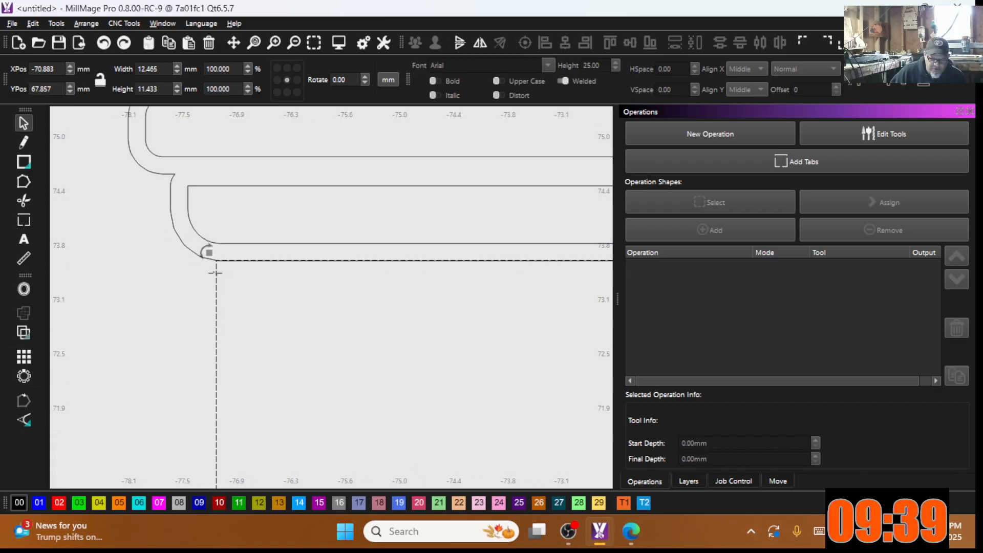
pyautogui.moveTo(216, 277); pyautogui.dragTo(215, 264)
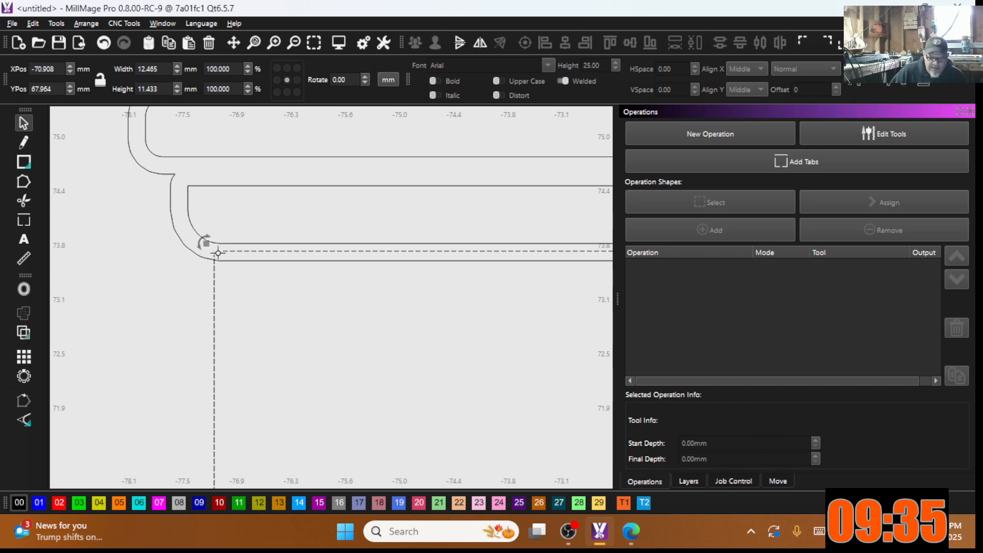
pyautogui.scroll(-2, 142, 260)
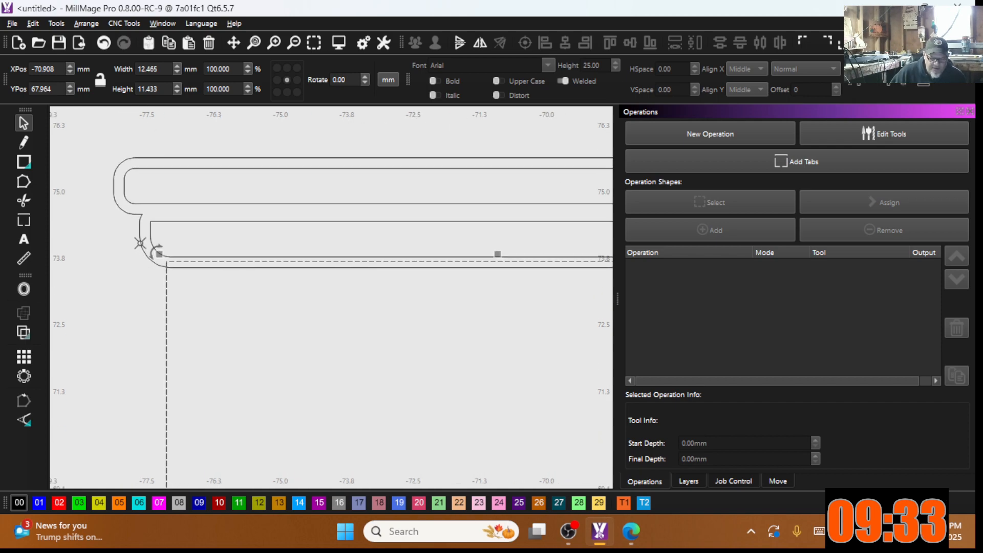
# Step: Extend the fireplace body to 12.465 × 11.517 mm and select only the body rectangle
pyautogui.keyDown('shift'); pyautogui.click(140, 243); pyautogui.keyUp('shift')
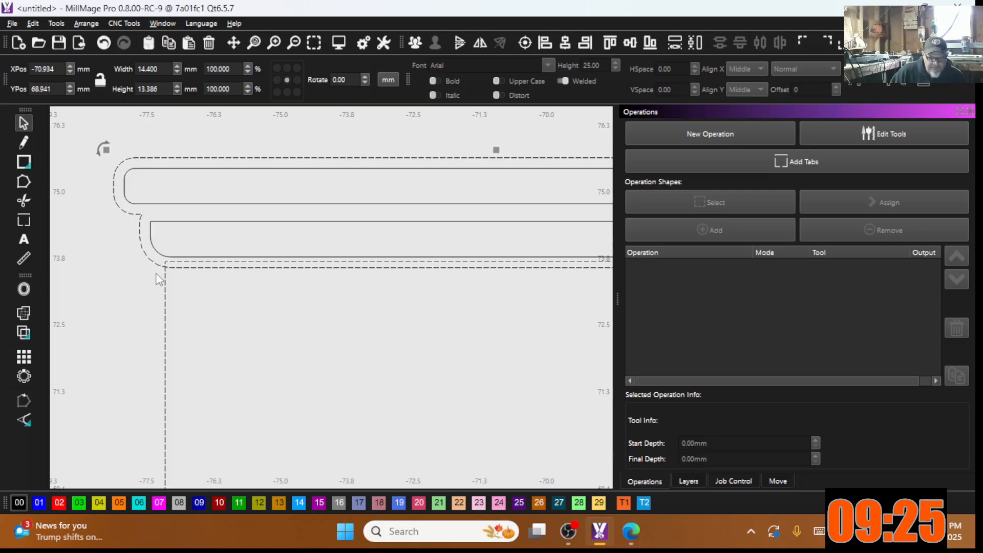
pyautogui.scroll(-3, 318, 251)
pyautogui.scroll(1, 466, 256)
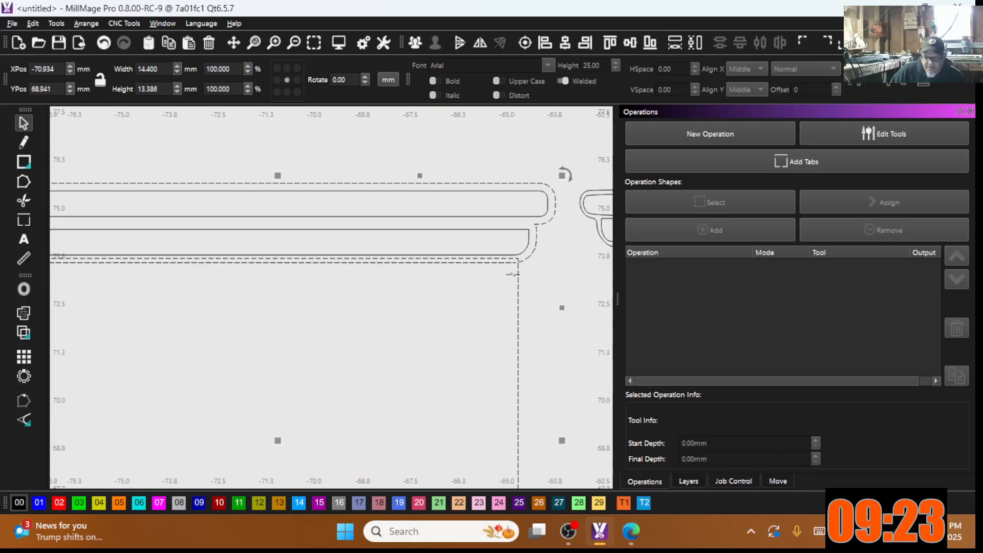
pyautogui.scroll(-4, 357, 303)
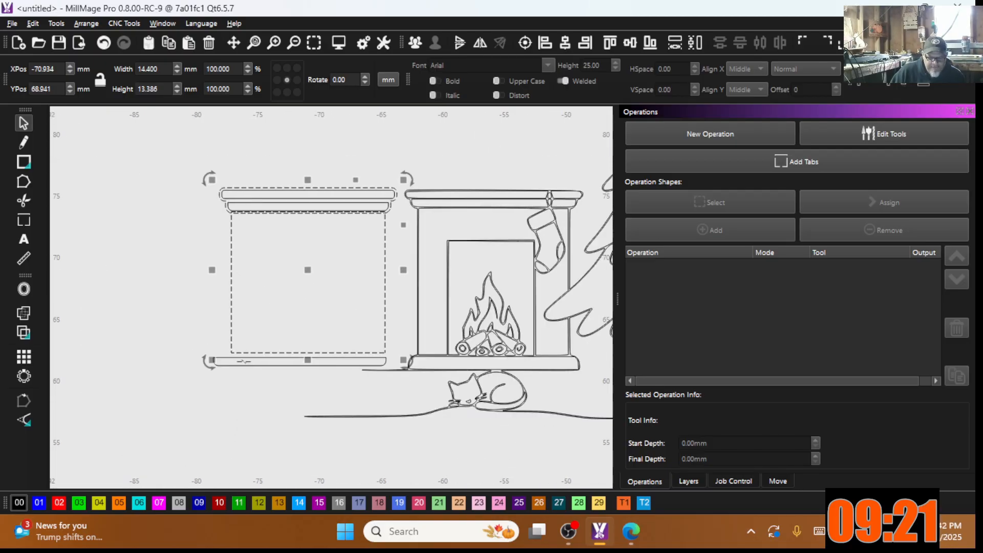
pyautogui.moveTo(317, 358); pyautogui.dragTo(317, 361)
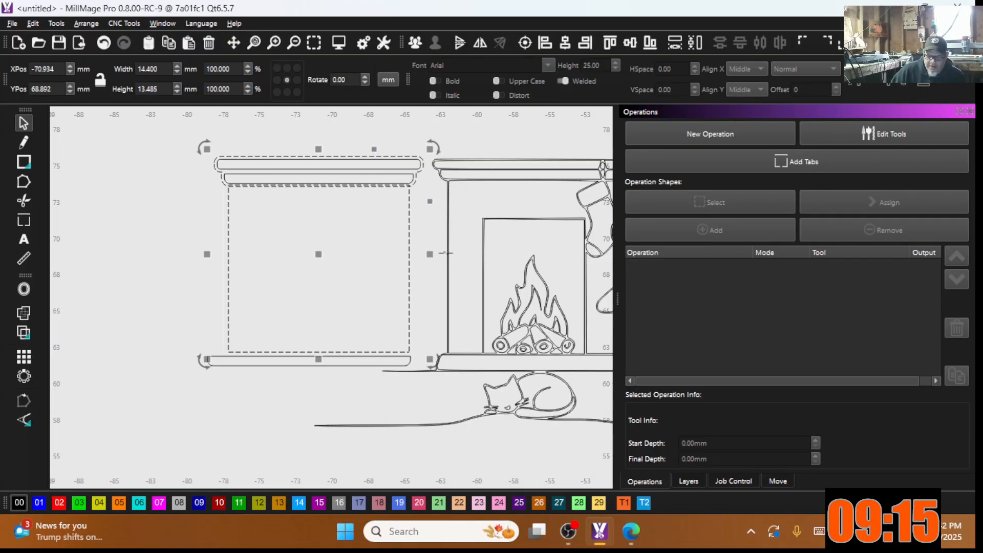
pyautogui.scroll(-1, 411, 237)
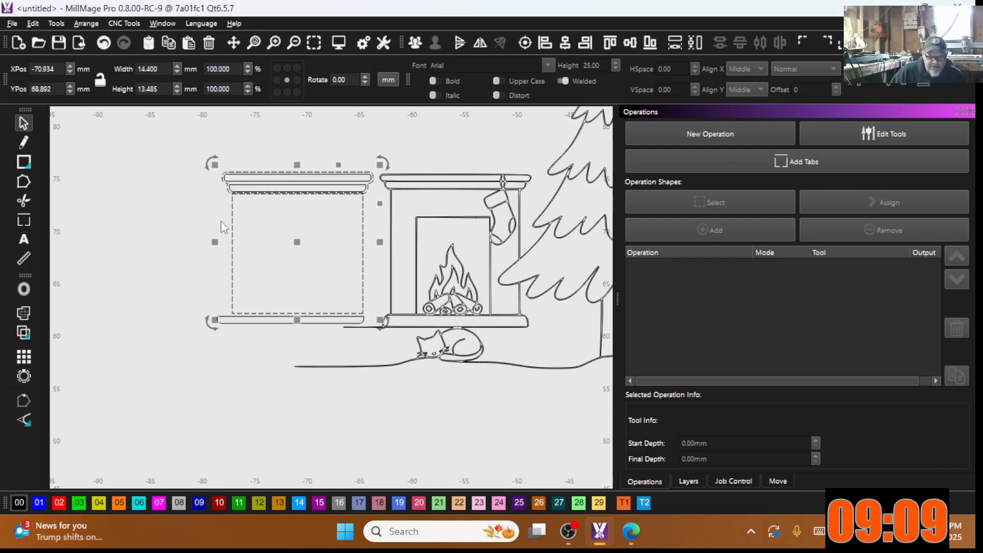
pyautogui.click(246, 256)
pyautogui.moveTo(246, 249); pyautogui.dragTo(220, 230)
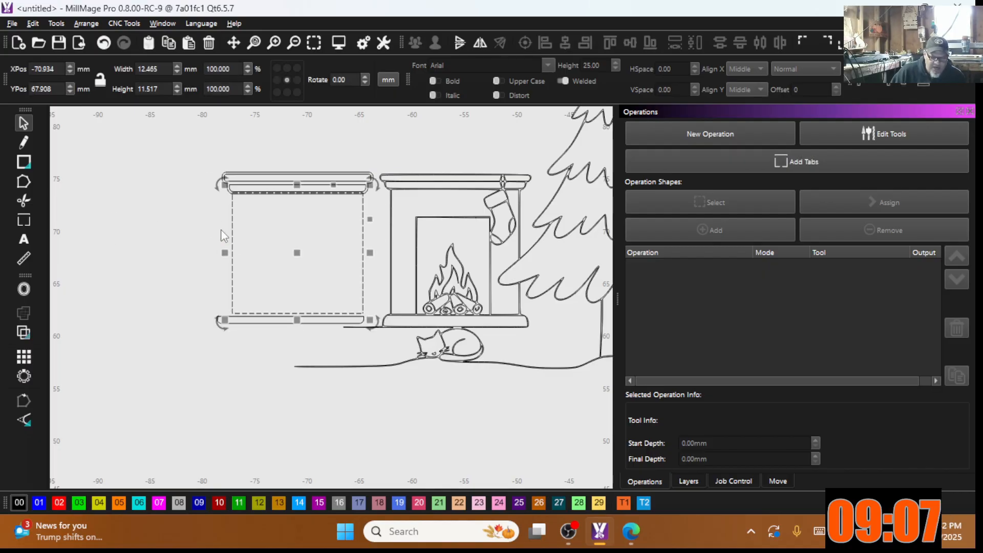
pyautogui.click(23, 288)
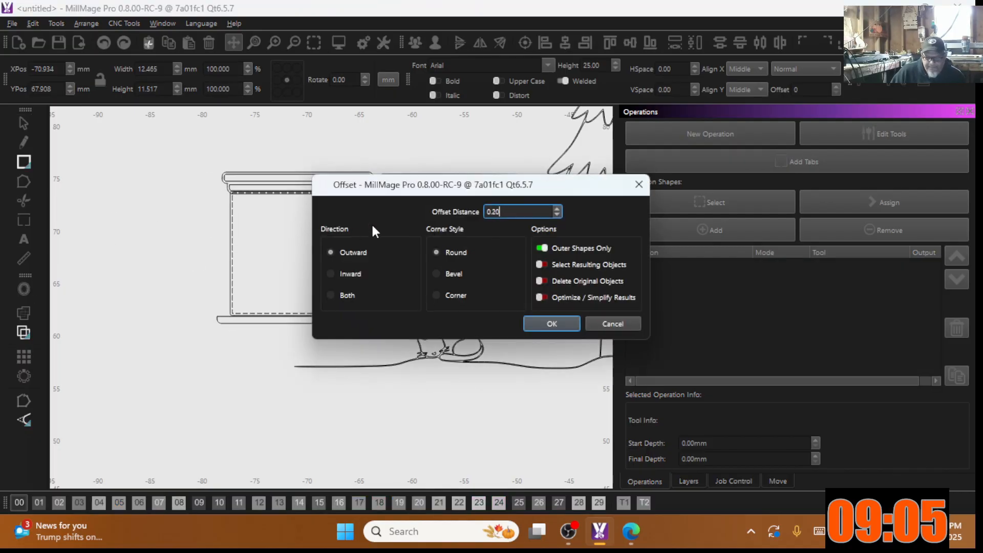
# Step: Offset the left fireplace frame 2.20 inward to create an inner rectangle
pyautogui.click(330, 273)
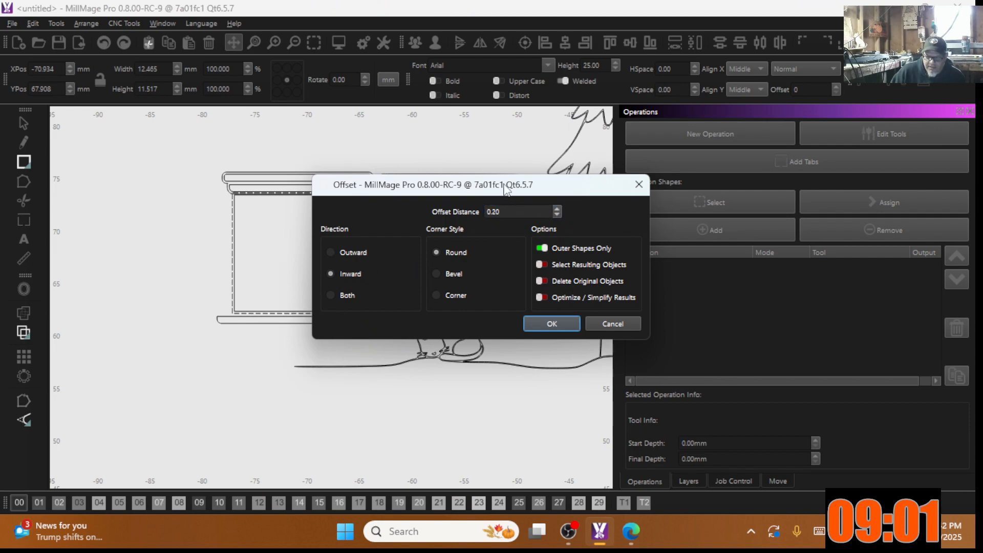
pyautogui.moveTo(493, 189); pyautogui.dragTo(677, 169)
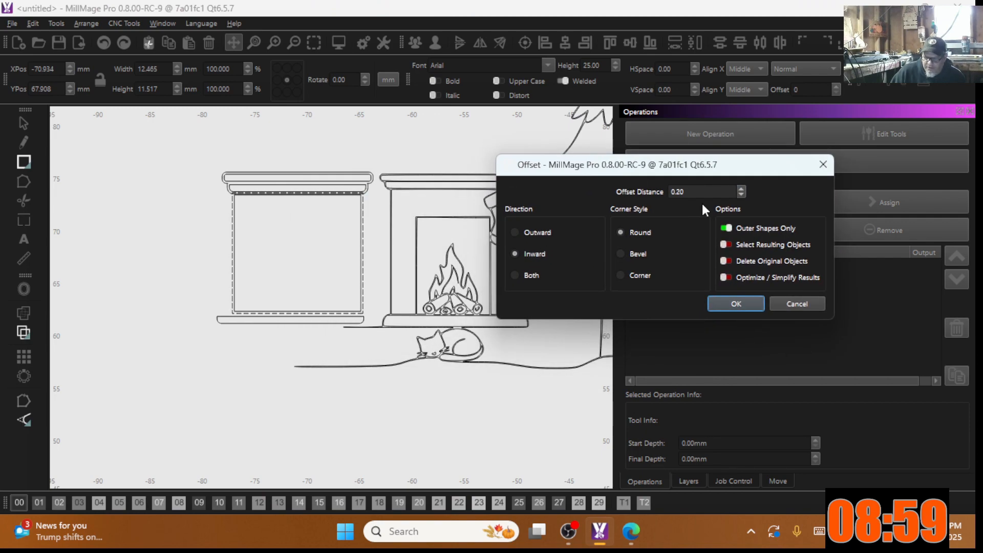
pyautogui.click(741, 188)
pyautogui.click(741, 188)
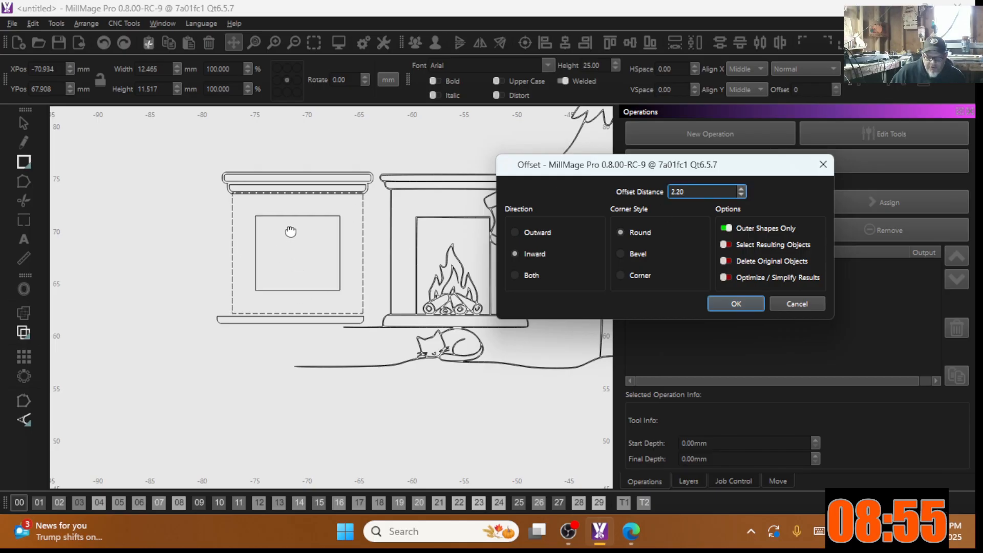
pyautogui.click(736, 303)
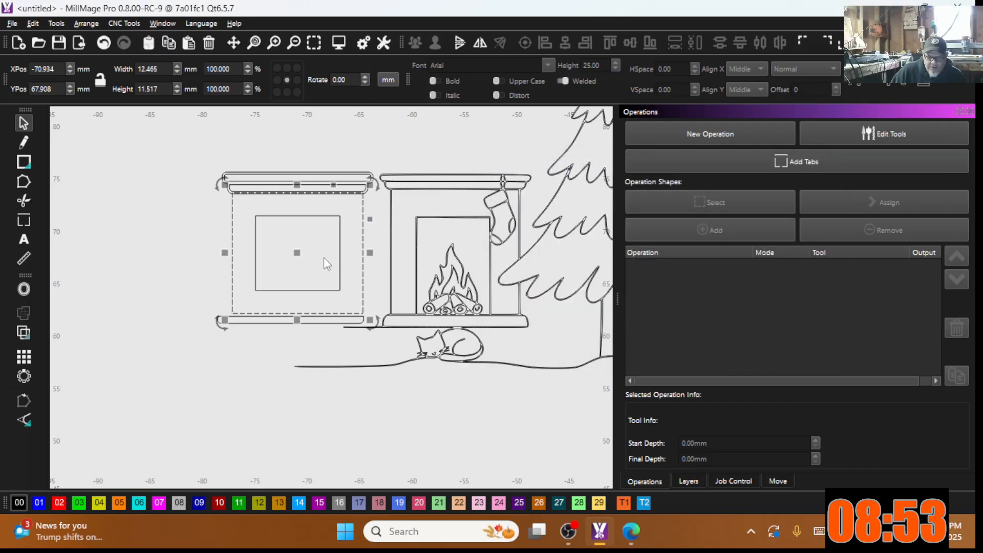
# Step: Stretch the new inner rectangle's bottom edge down to sit flush with the frame's base
pyautogui.click(189, 234)
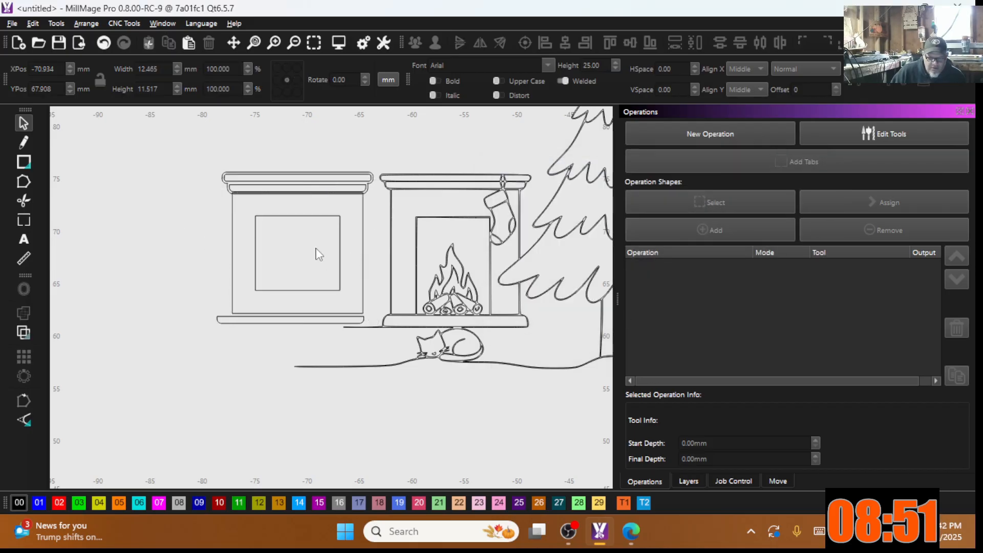
pyautogui.click(305, 290)
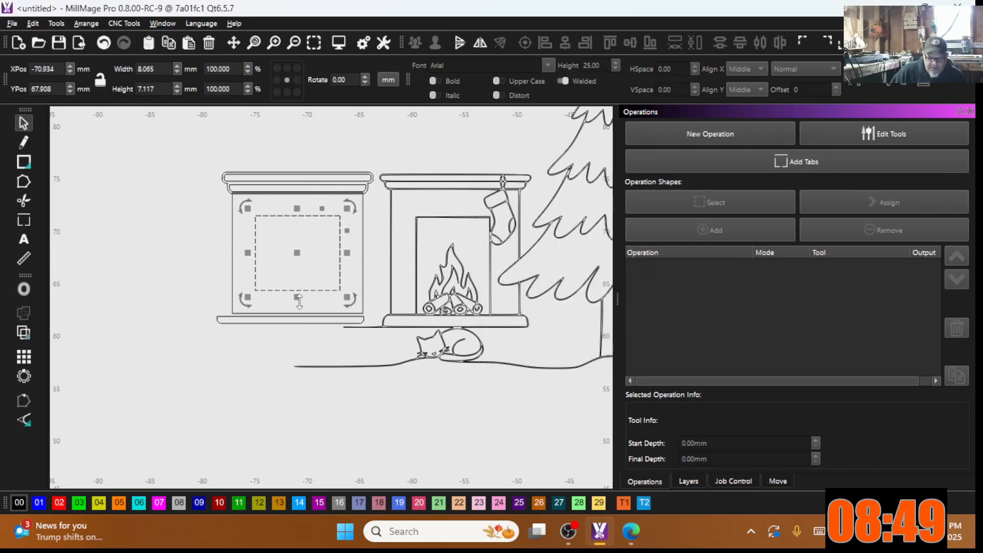
pyautogui.moveTo(297, 297); pyautogui.dragTo(298, 322)
pyautogui.scroll(10, 299, 321)
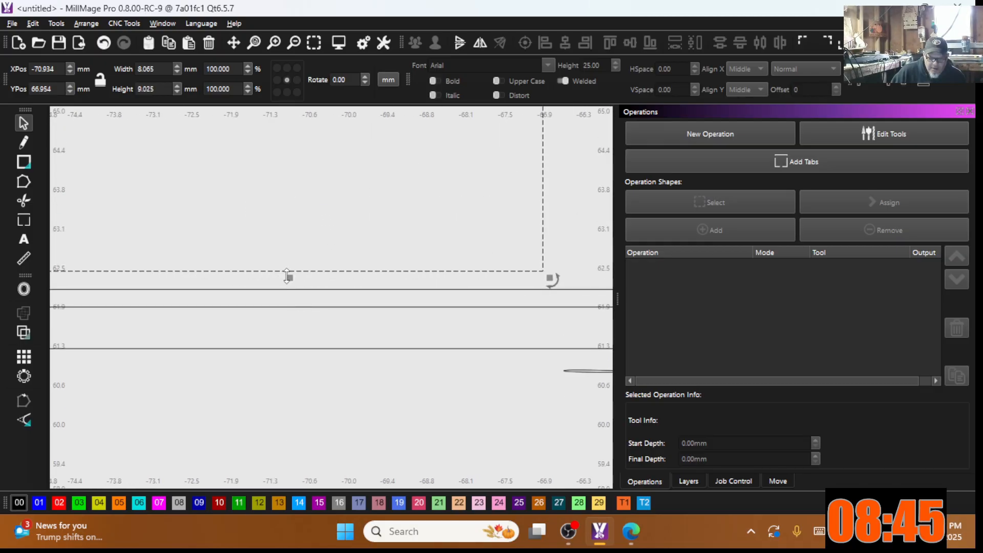
pyautogui.moveTo(290, 277); pyautogui.dragTo(290, 290)
pyautogui.scroll(-5, 290, 290)
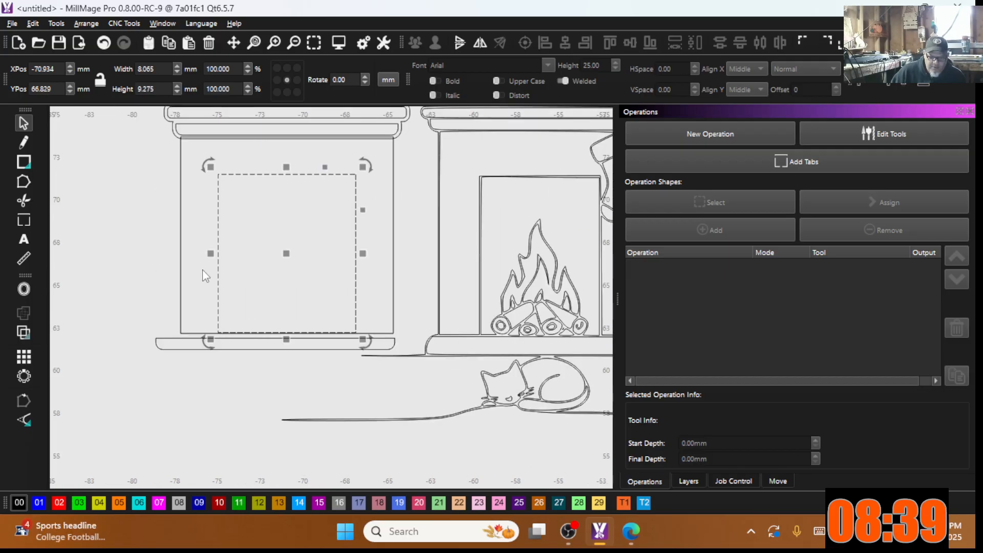
pyautogui.keyDown('shift'); pyautogui.click(180, 197); pyautogui.keyUp('shift')
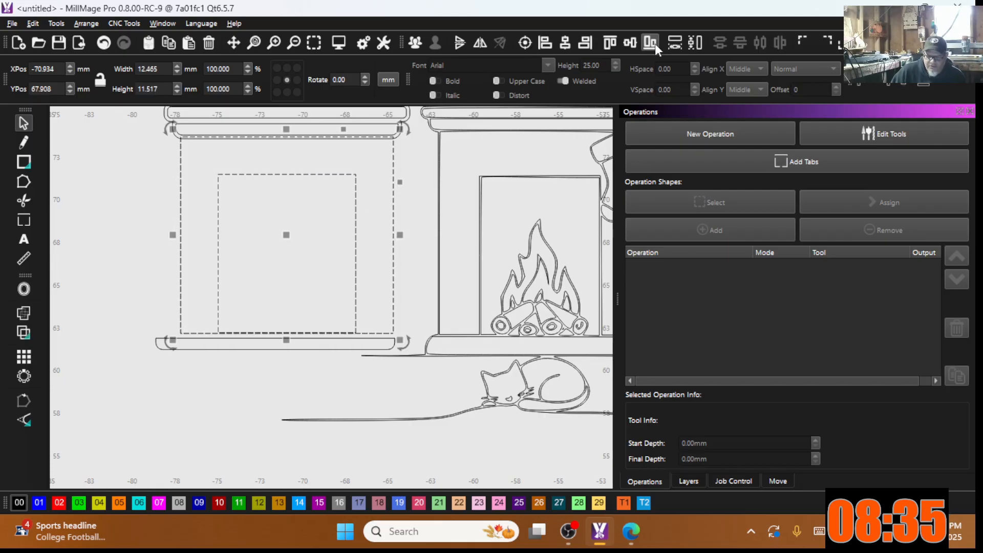
pyautogui.scroll(5, 224, 322)
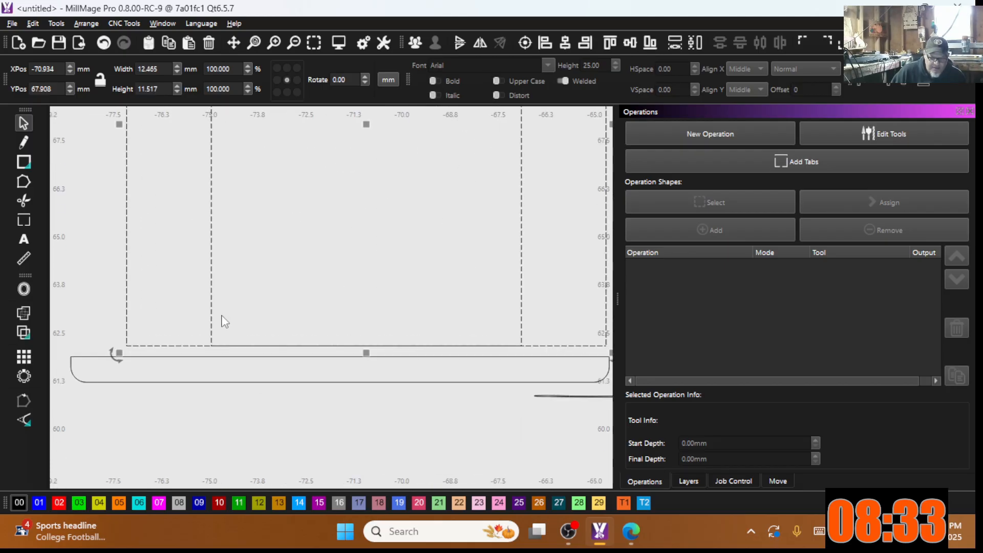
pyautogui.scroll(-5, 223, 348)
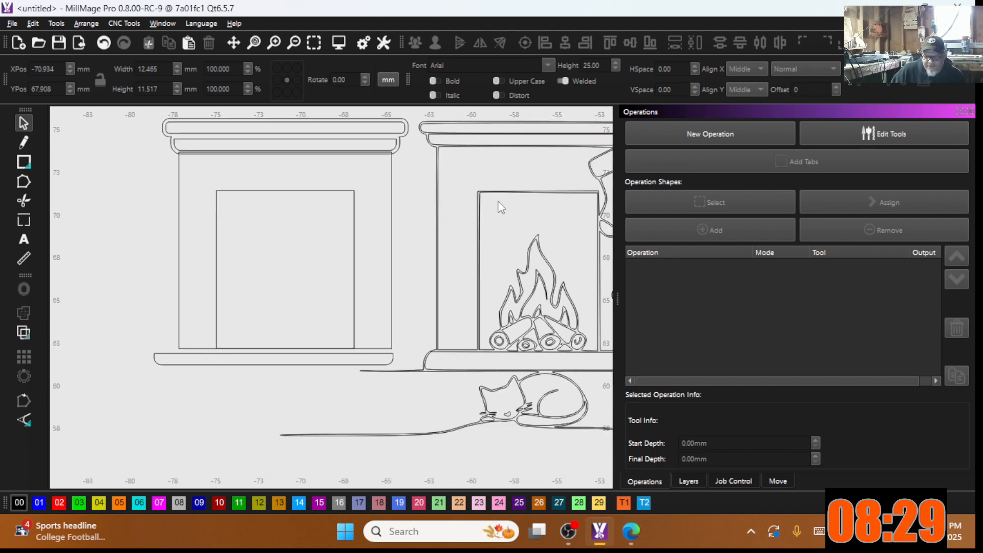
pyautogui.scroll(5, 492, 204)
pyautogui.scroll(-3, 437, 256)
pyautogui.scroll(-1, 438, 256)
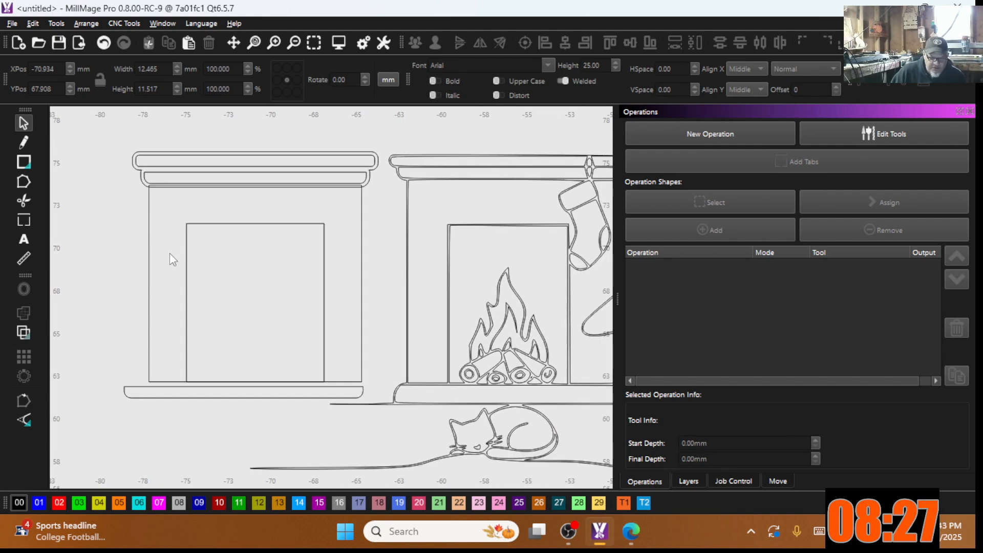
# Step: Offset the 8.065 × 9.275 mm firebox opening 0.2 inward for a double outline
pyautogui.moveTo(204, 260); pyautogui.dragTo(186, 245)
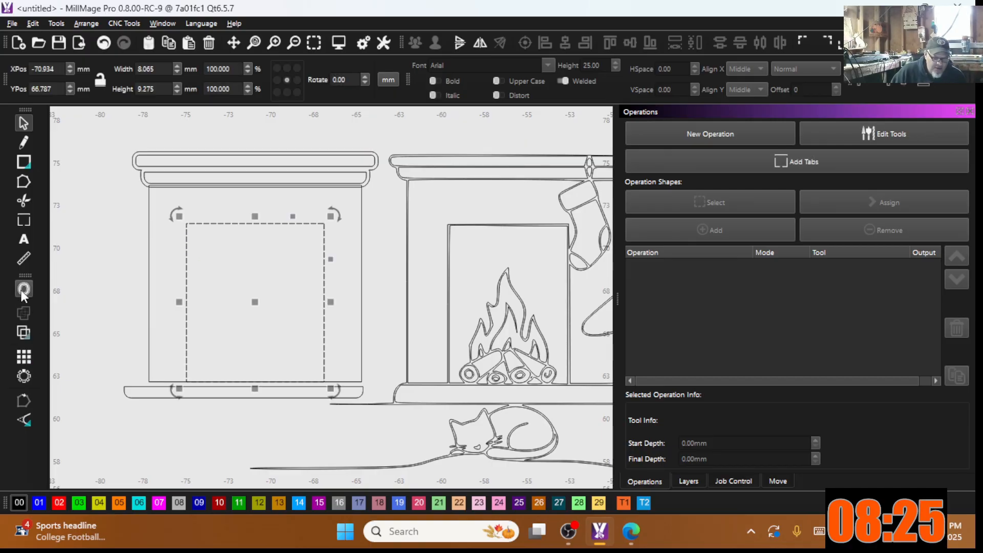
pyautogui.click(22, 332)
pyautogui.moveTo(521, 215); pyautogui.dragTo(463, 207)
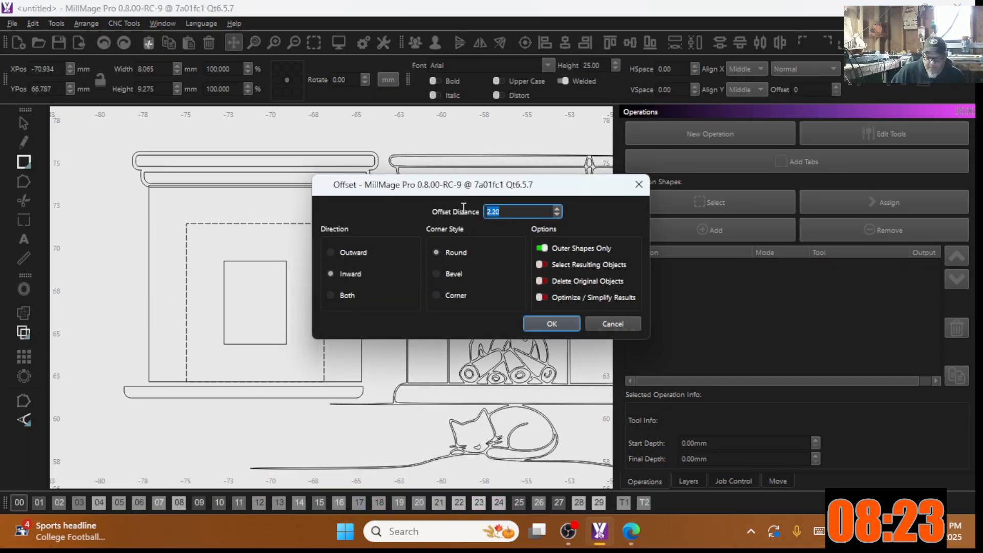
pyautogui.write('.2')
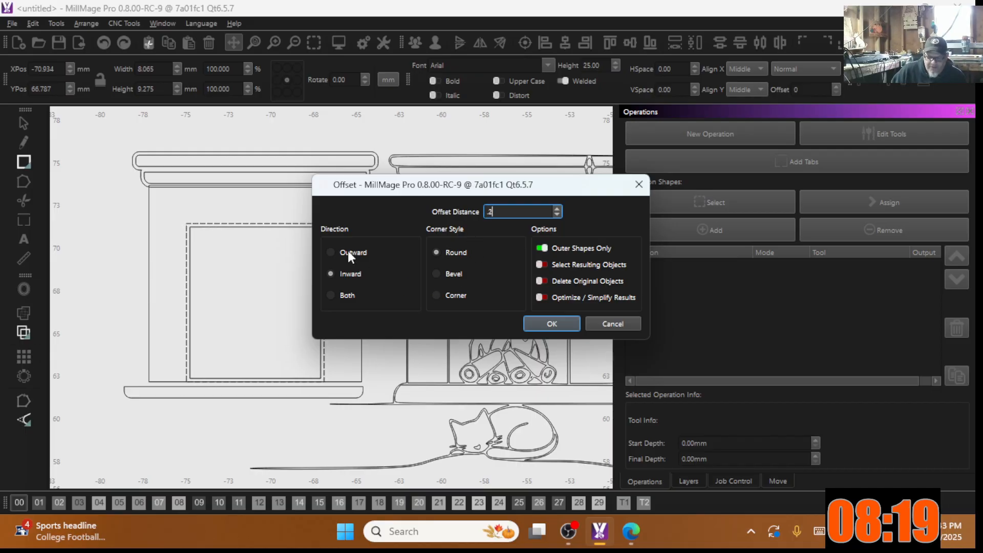
pyautogui.moveTo(395, 192); pyautogui.dragTo(597, 170)
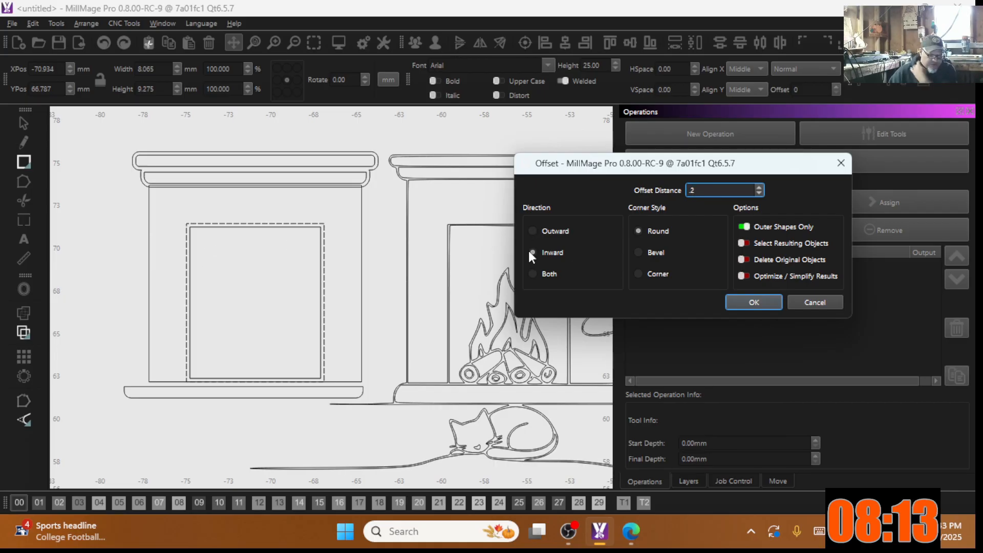
pyautogui.click(739, 302)
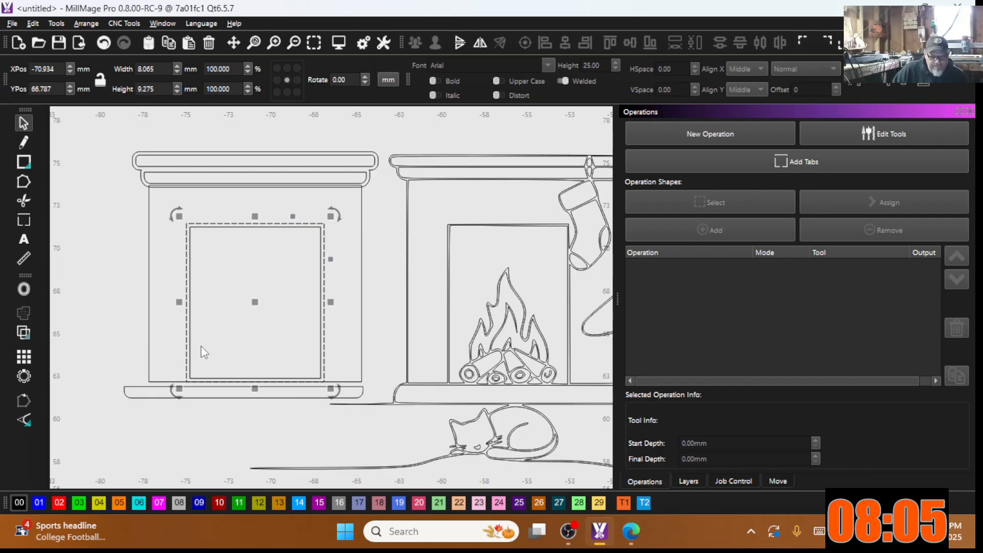
pyautogui.scroll(1, 207, 411)
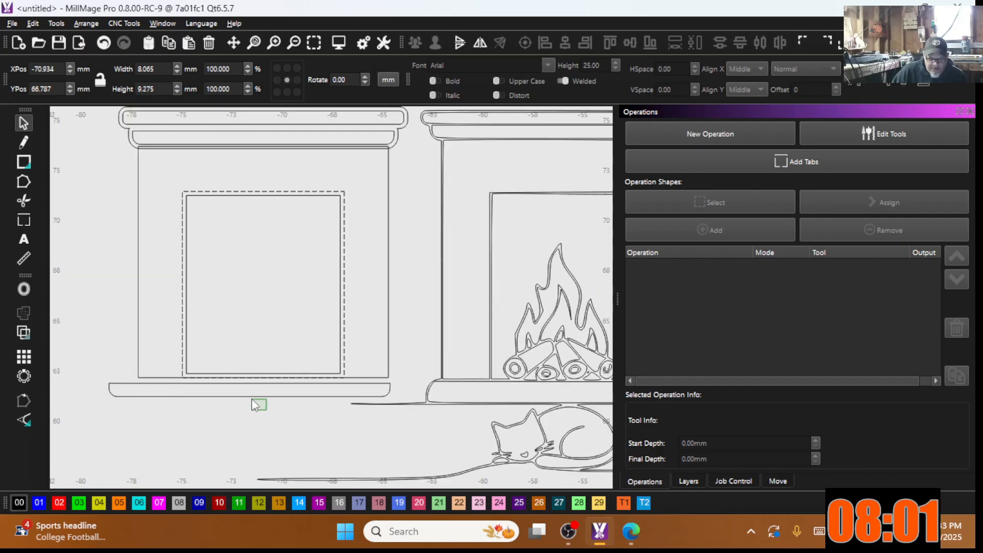
# Step: Move the left fireplace frame and hearth shelf slightly to the right
pyautogui.click(247, 395)
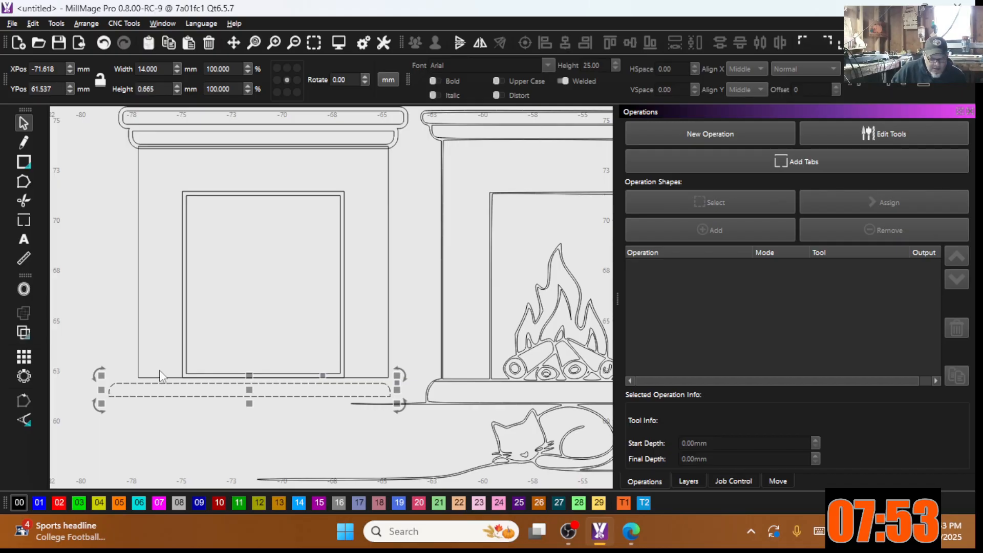
pyautogui.keyDown('shift'); pyautogui.click(138, 350); pyautogui.keyUp('shift')
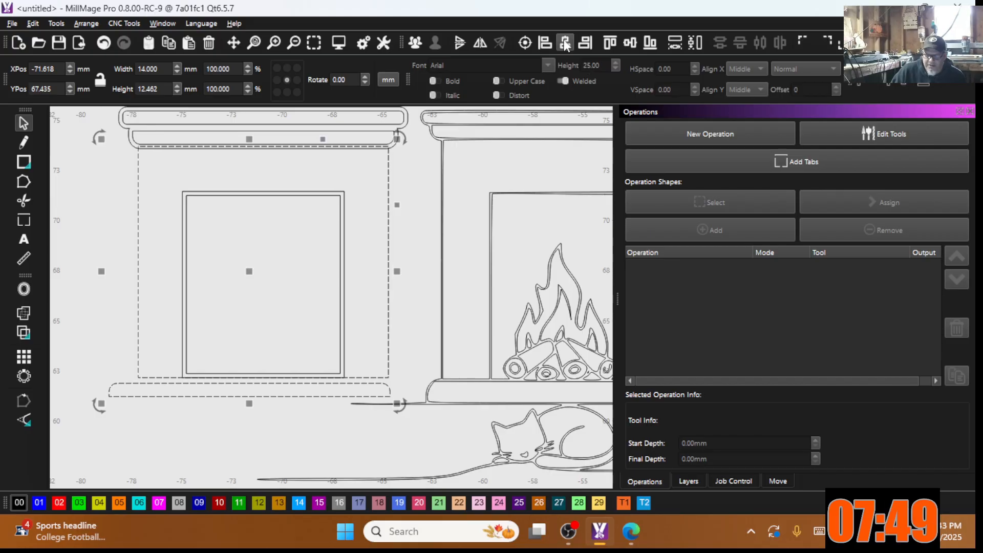
pyautogui.moveTo(372, 347); pyautogui.dragTo(385, 347)
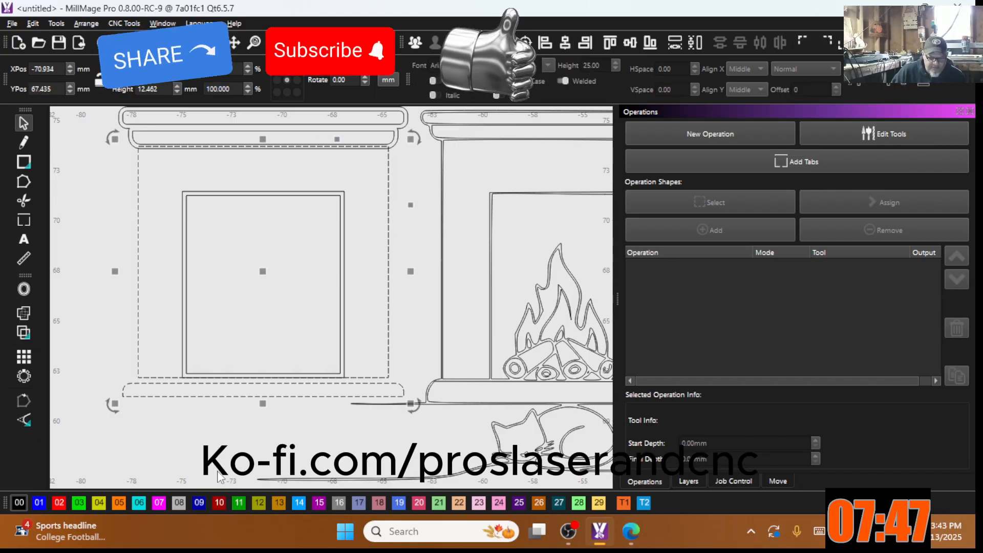
pyautogui.click(88, 407)
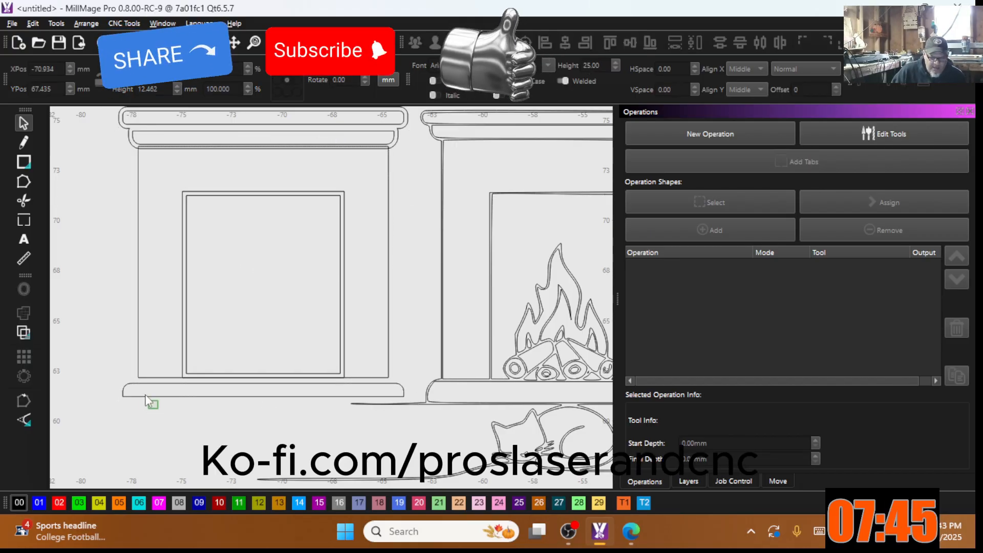
# Step: Raise the hearth shelf under the frame and enlarge it to 14.854 × 1.092 mm
pyautogui.click(146, 396)
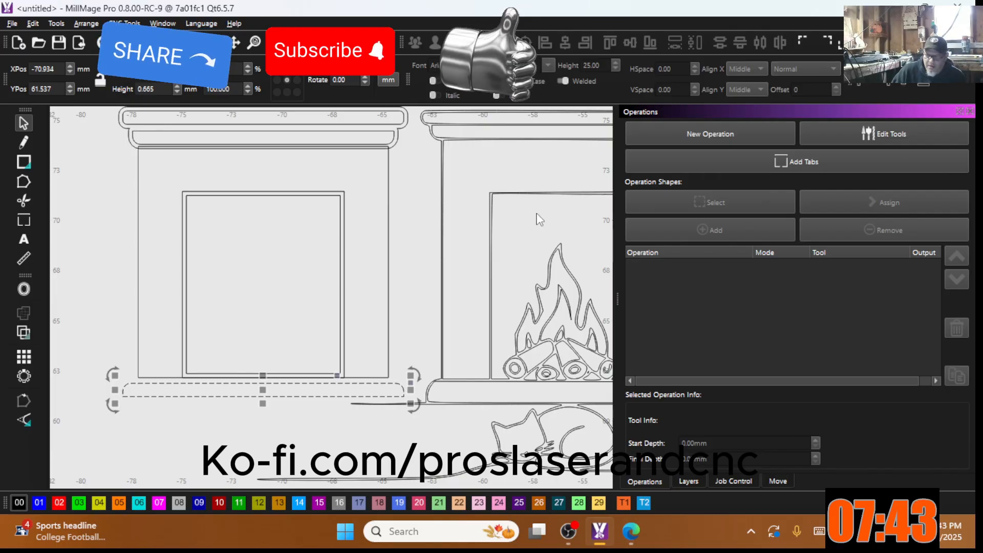
pyautogui.click(908, 82)
pyautogui.scroll(3, 144, 383)
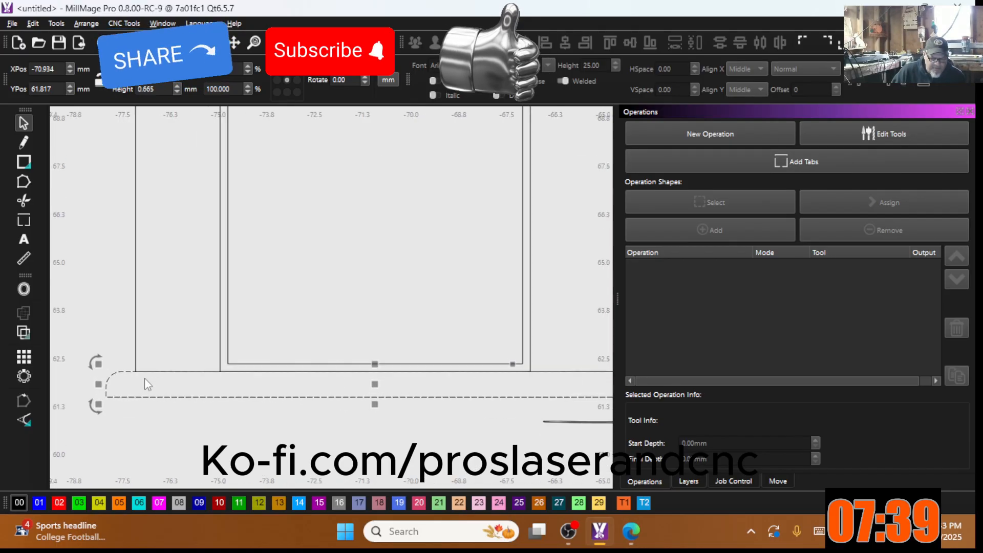
pyautogui.scroll(-3, 147, 384)
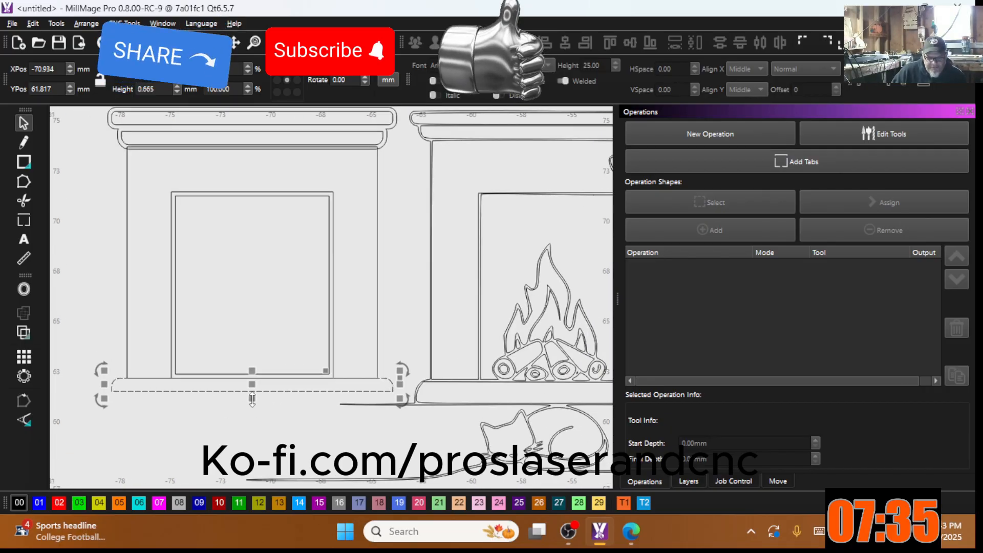
pyautogui.moveTo(251, 402); pyautogui.dragTo(253, 408)
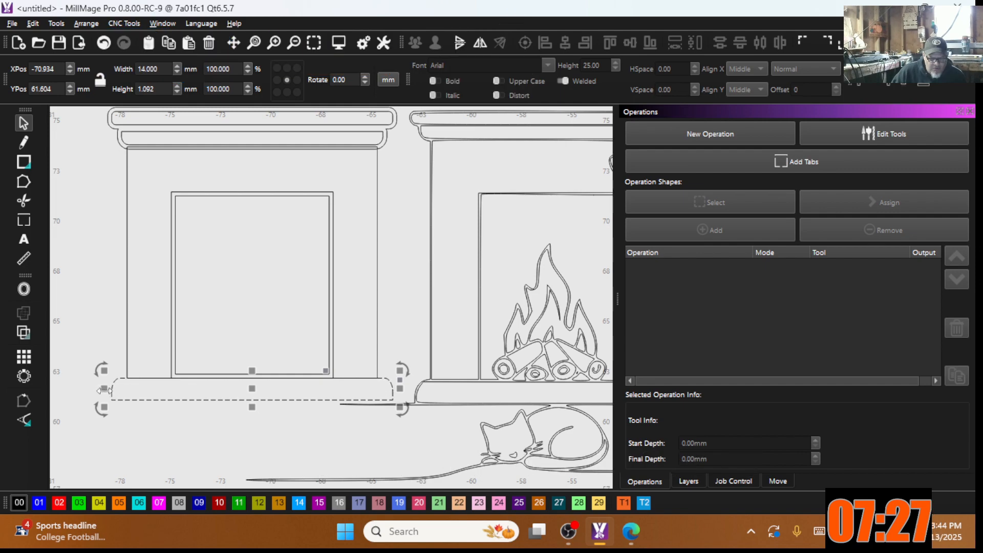
pyautogui.moveTo(101, 390); pyautogui.dragTo(99, 390)
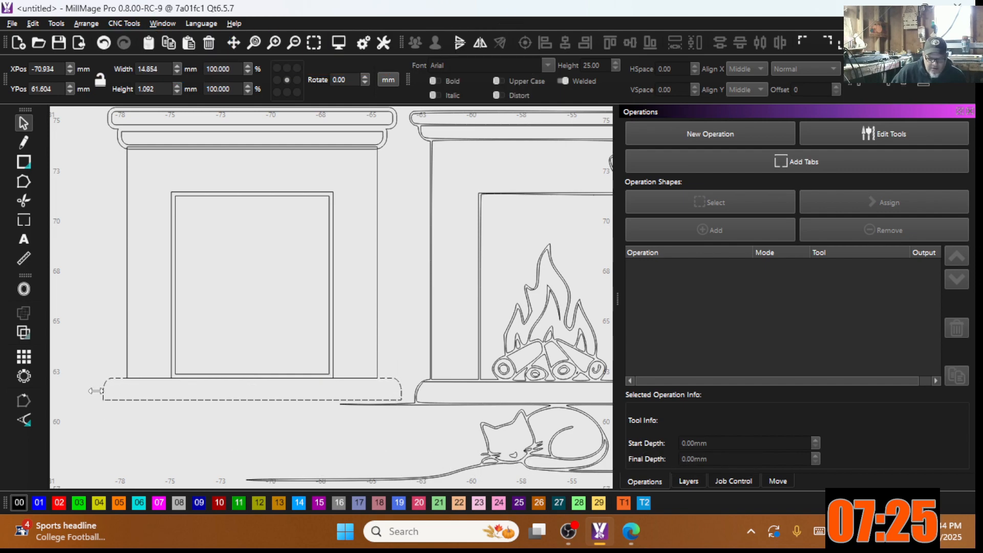
pyautogui.scroll(-2, 222, 332)
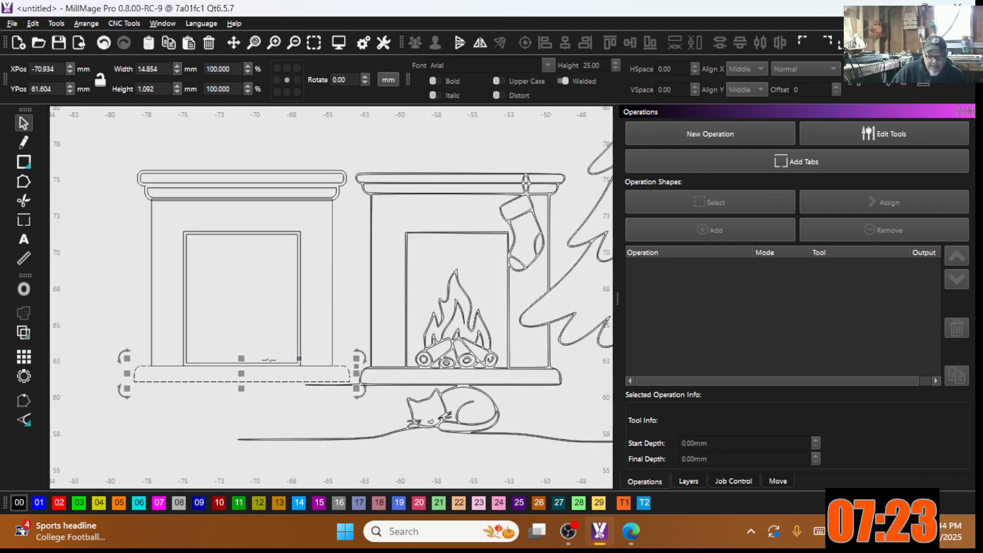
pyautogui.scroll(3, 365, 374)
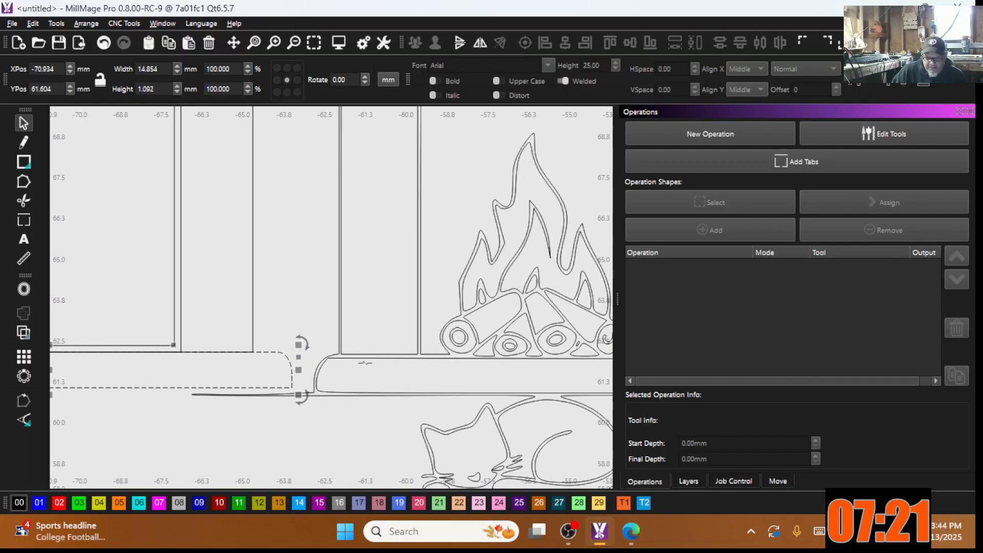
pyautogui.scroll(-5, 217, 409)
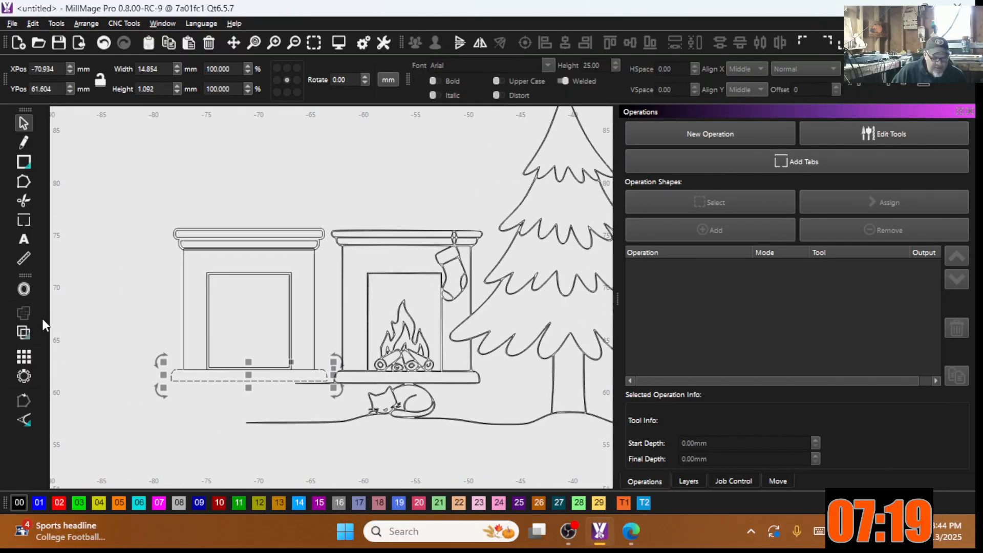
# Step: Apply a 0.20 inward, round-cornered offset to the left hearth bar
pyautogui.click(23, 288)
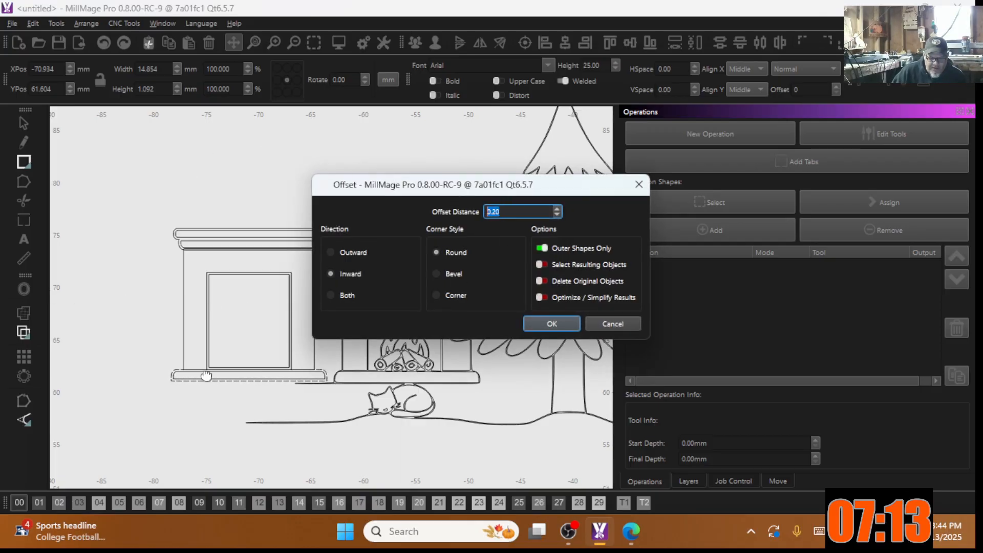
pyautogui.scroll(3, 205, 364)
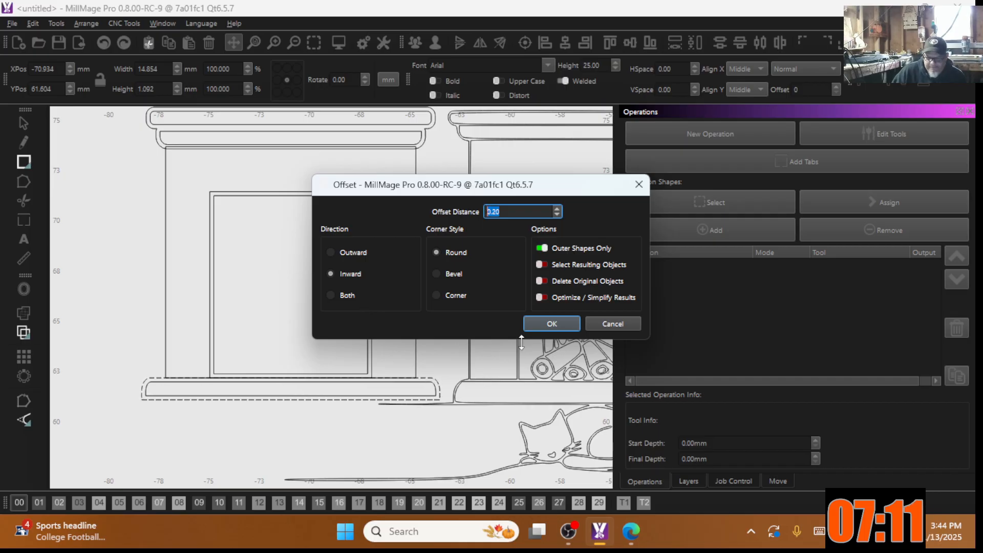
pyautogui.click(552, 324)
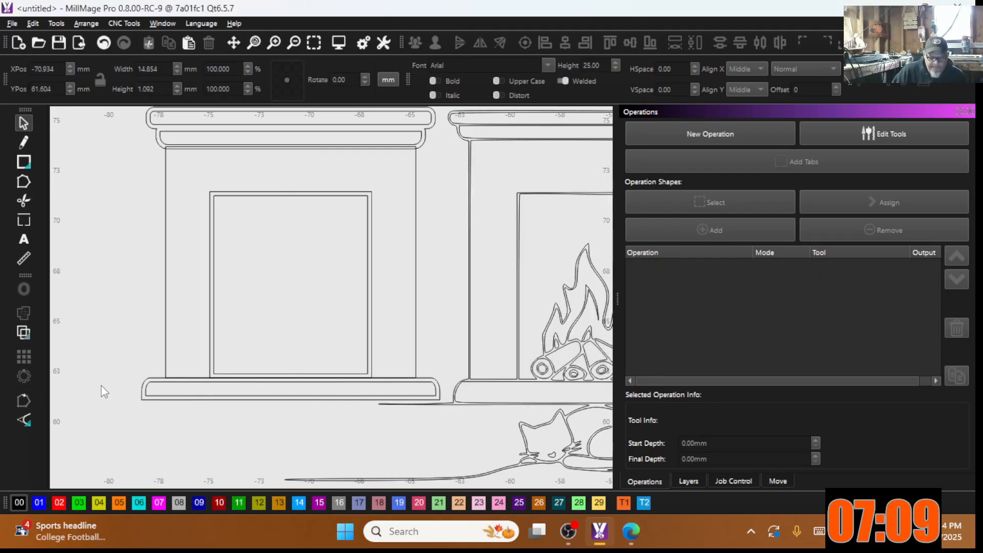
pyautogui.scroll(-3, 190, 269)
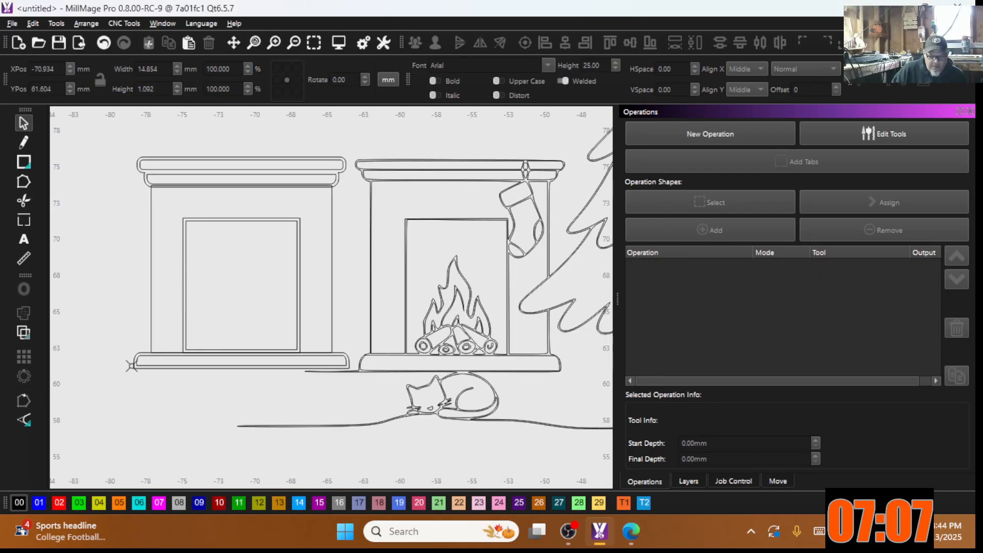
pyautogui.scroll(5, 190, 345)
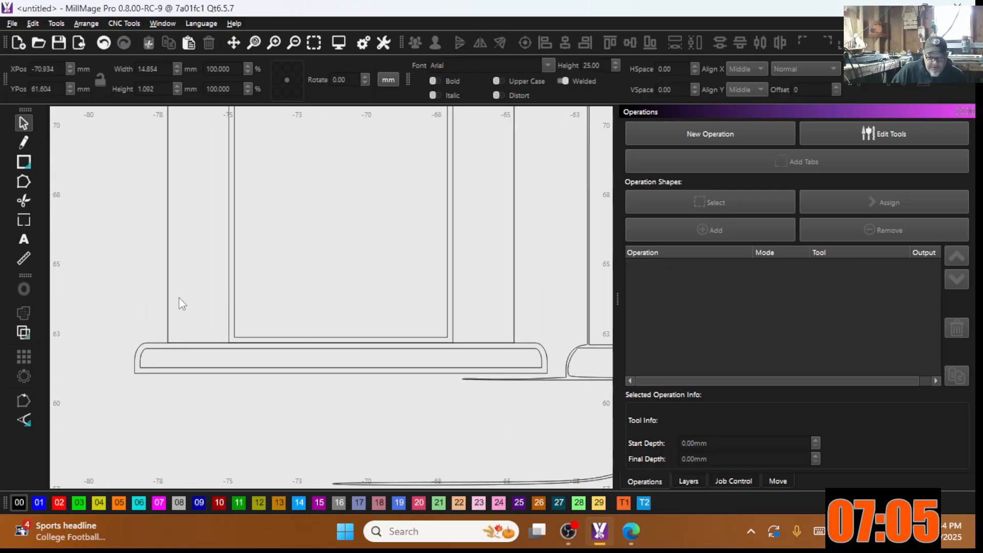
pyautogui.scroll(-2, 179, 300)
pyautogui.scroll(-1, 418, 205)
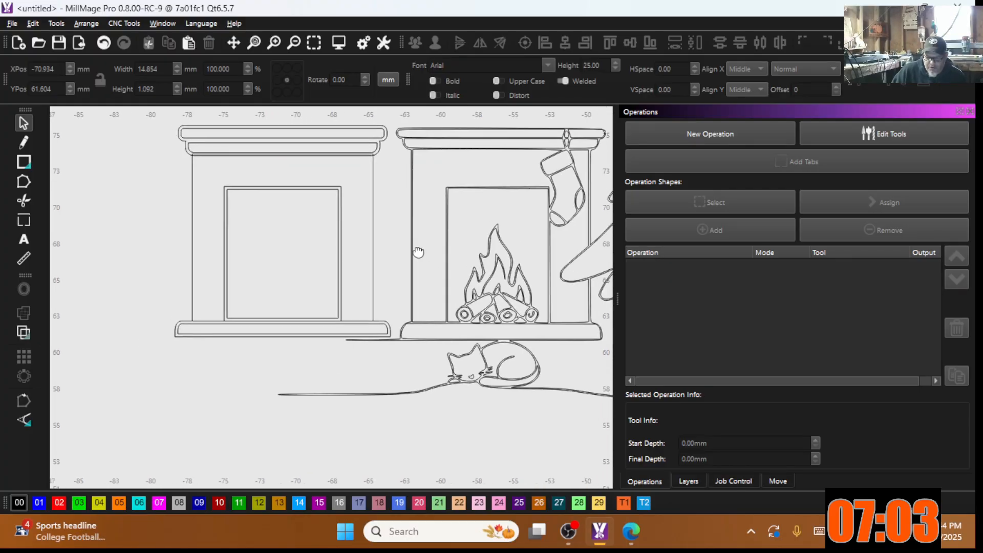
# Step: Copy the right fireplace's fire and logs into the left opening, duplicate, and centre it
pyautogui.moveTo(445, 233); pyautogui.dragTo(548, 338)
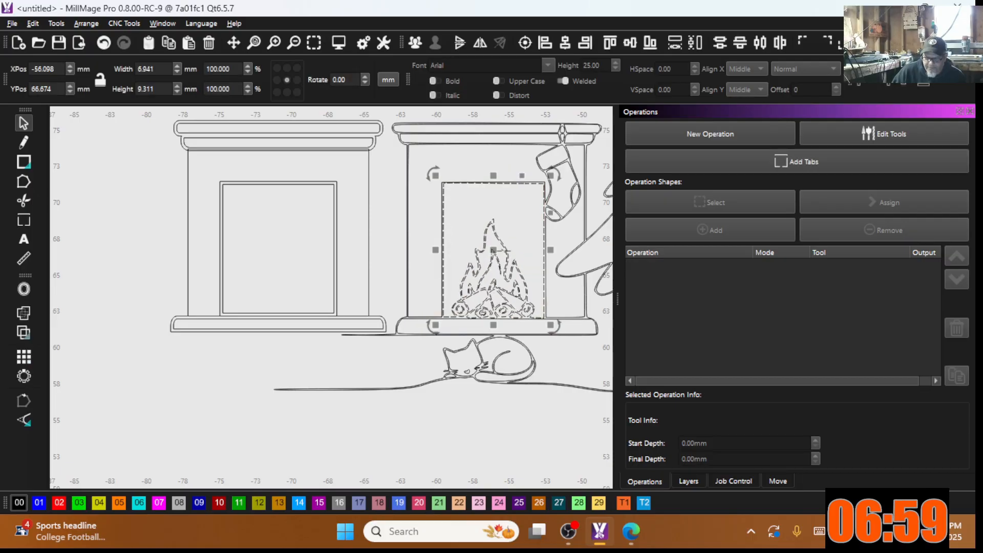
pyautogui.moveTo(490, 252); pyautogui.dragTo(290, 256)
pyautogui.click(344, 232)
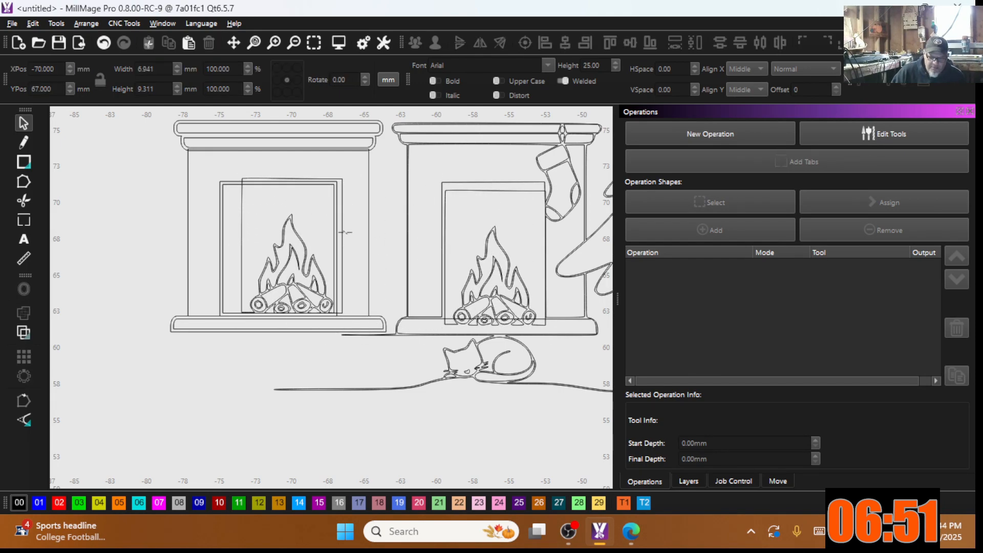
pyautogui.click(344, 231)
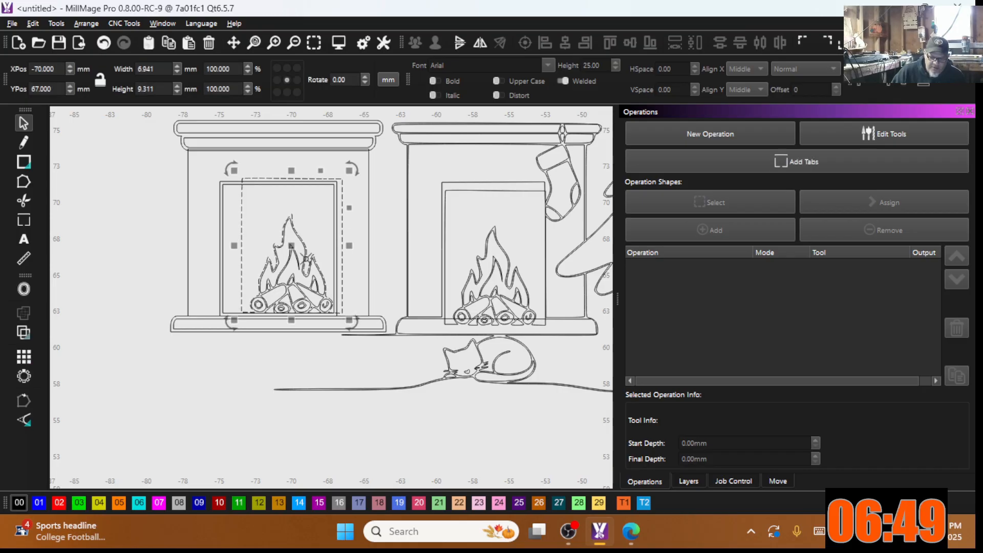
pyautogui.rightClick(312, 250)
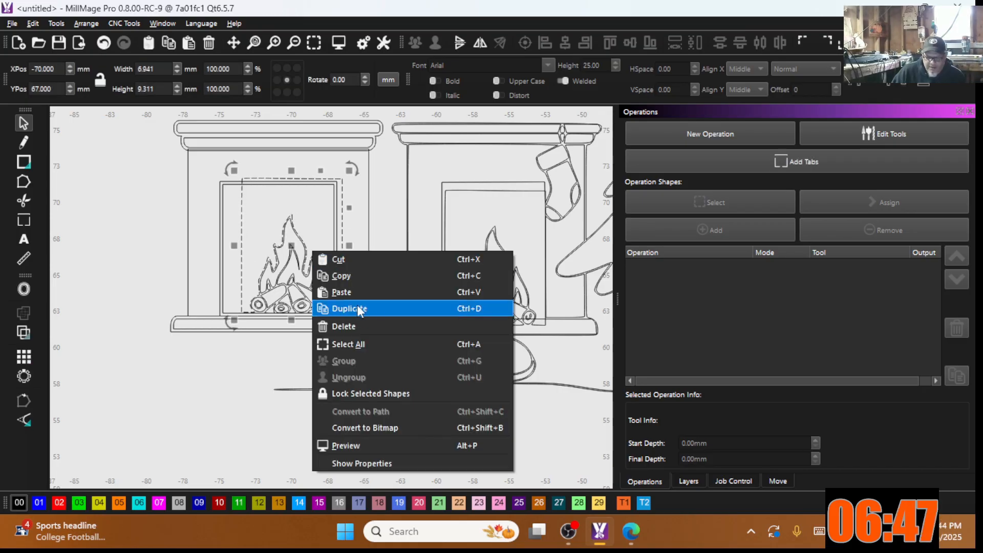
pyautogui.click(353, 323)
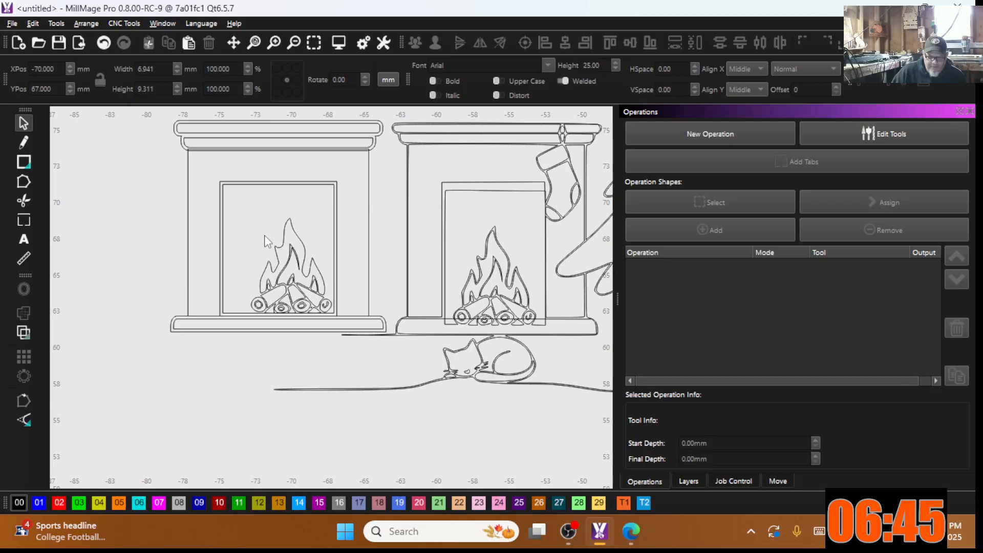
pyautogui.moveTo(242, 199); pyautogui.dragTo(354, 344)
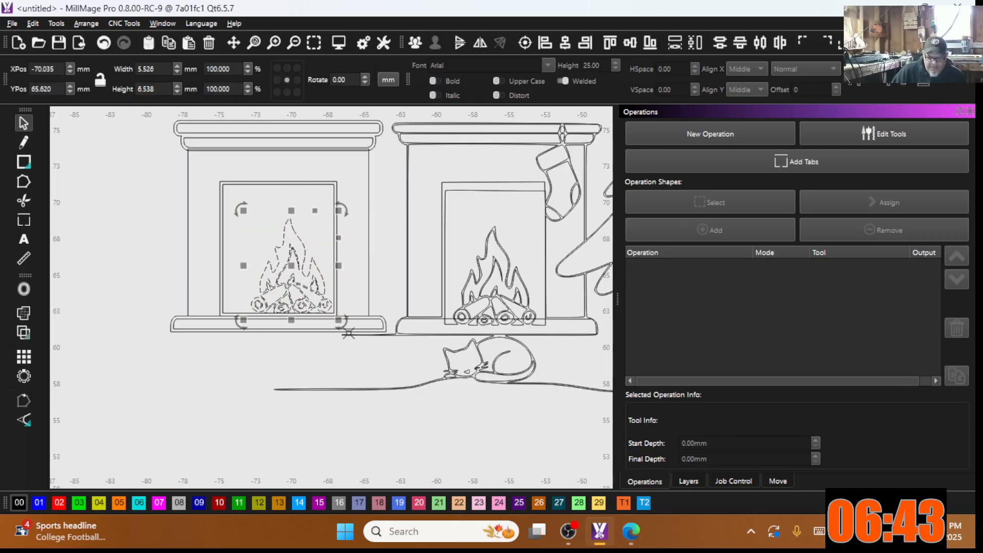
pyautogui.moveTo(292, 271)
pyautogui.mouseDown()
pyautogui.moveTo(281, 274)
pyautogui.moveTo(281, 263)
pyautogui.mouseUp()
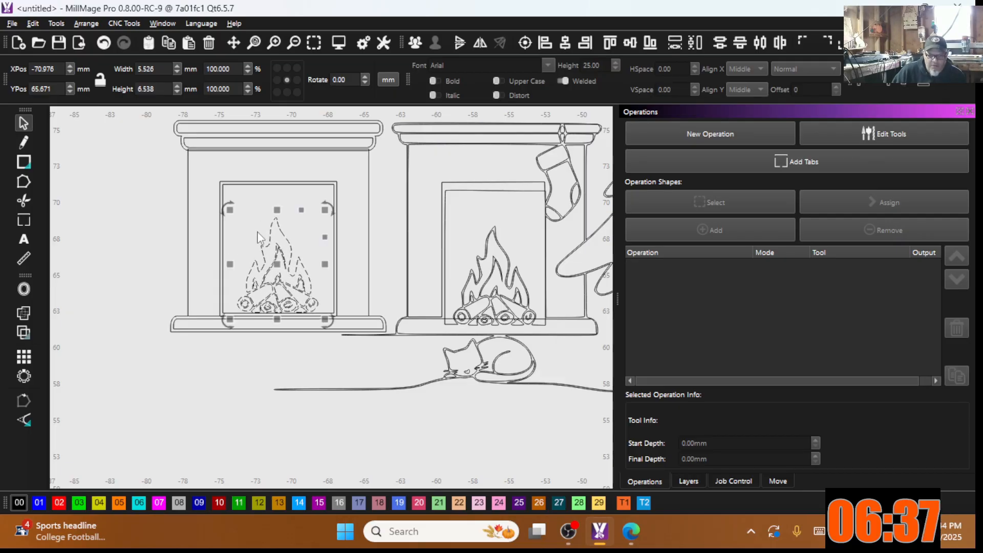
# Step: Offset the copied fire 0.10 outward with sharp corners
pyautogui.click(26, 290)
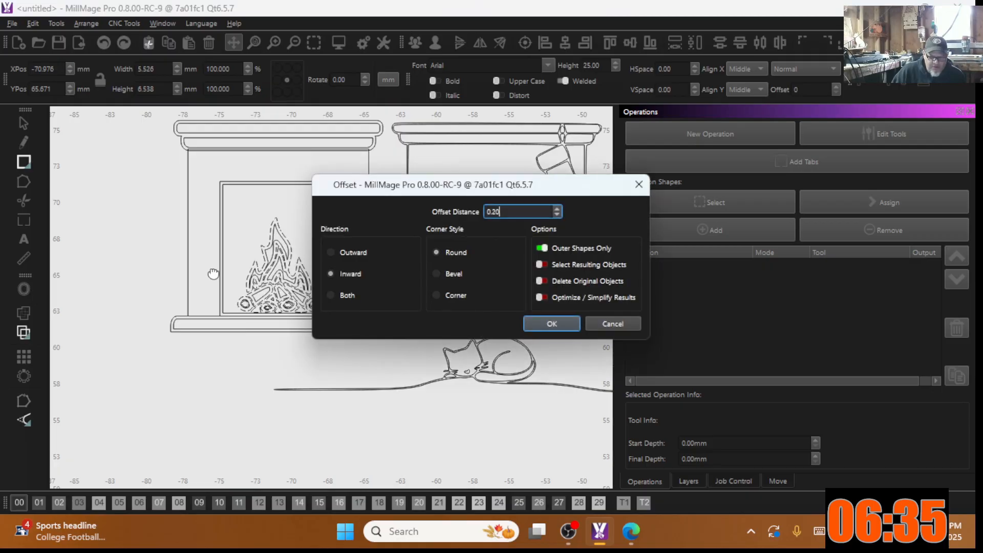
pyautogui.click(327, 251)
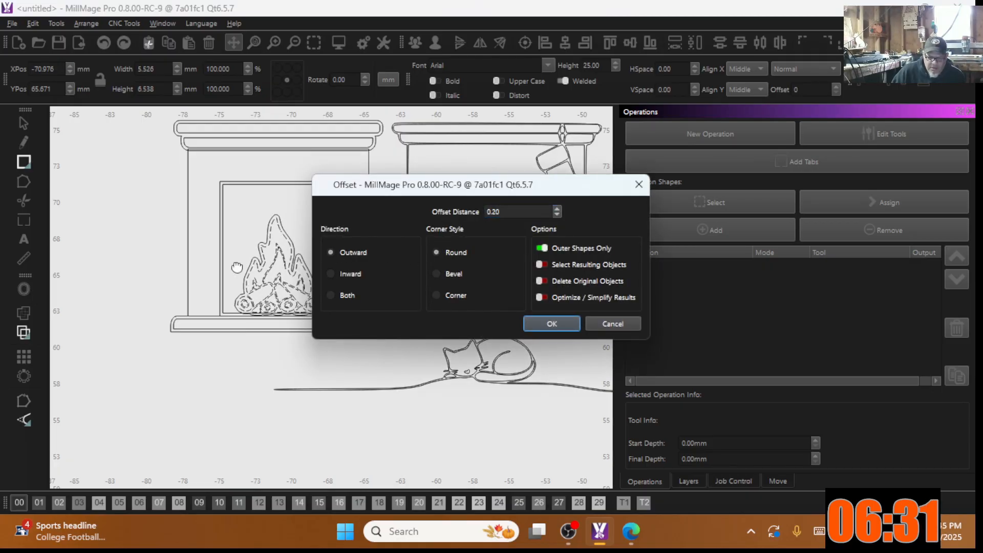
pyautogui.scroll(5, 188, 207)
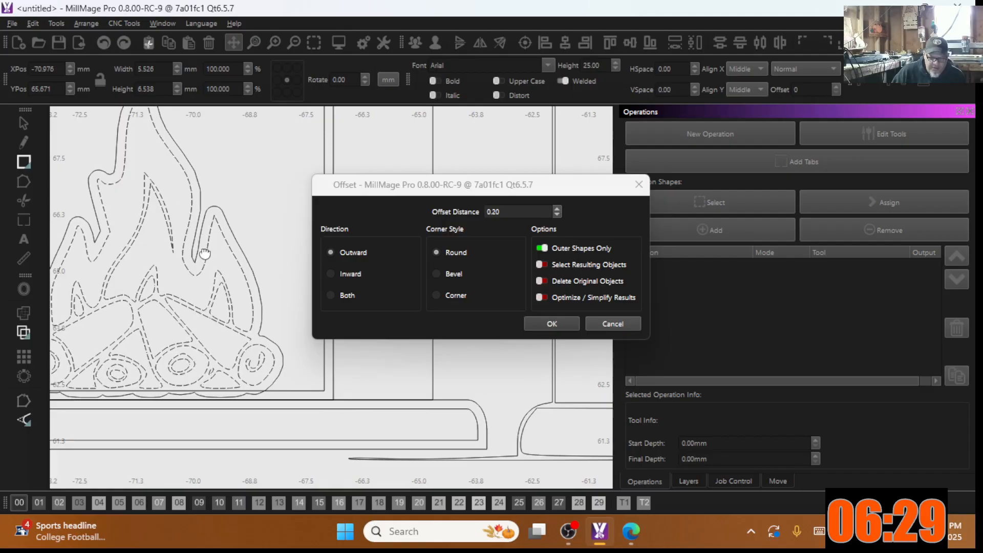
pyautogui.click(445, 212)
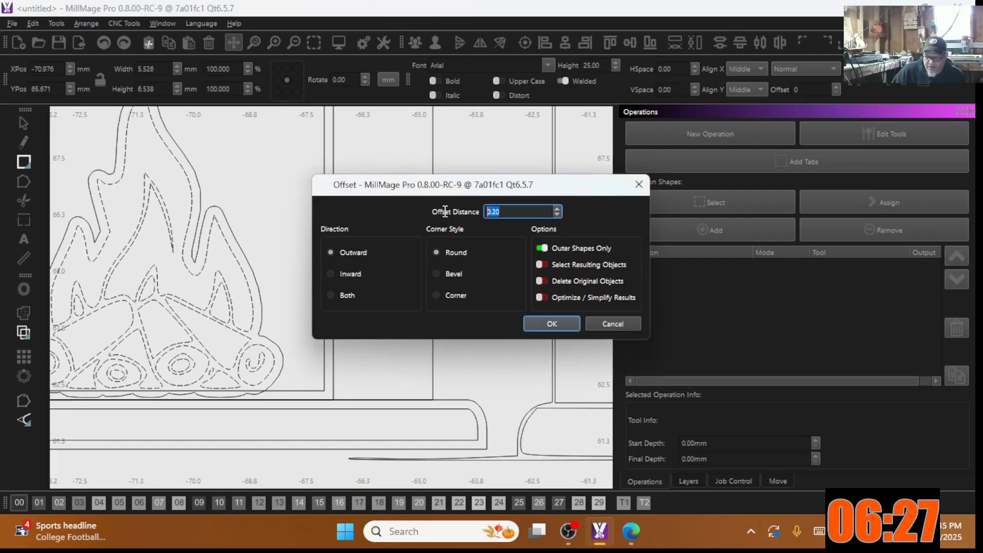
pyautogui.write('.1')
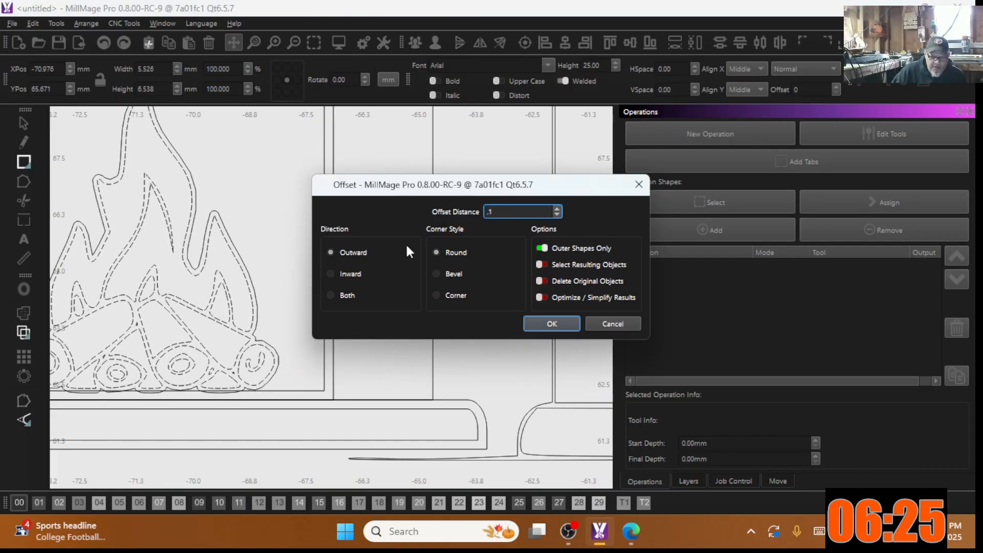
pyautogui.scroll(-2, 247, 369)
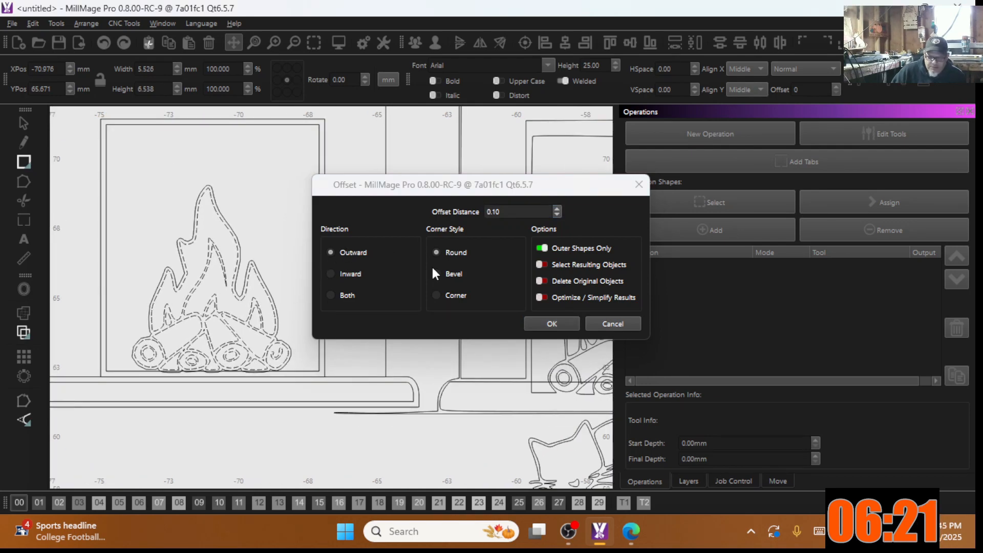
pyautogui.click(437, 294)
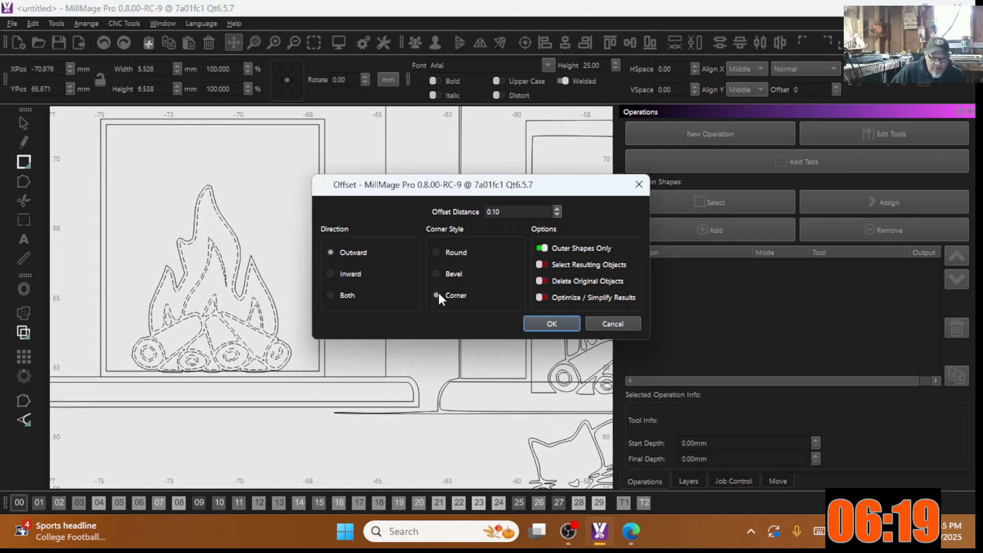
pyautogui.click(444, 297)
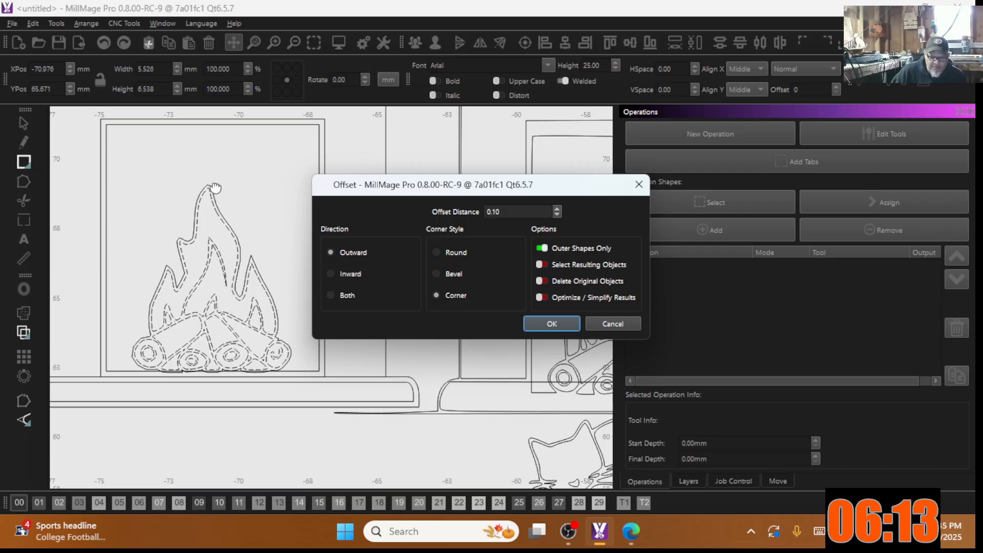
pyautogui.click(552, 323)
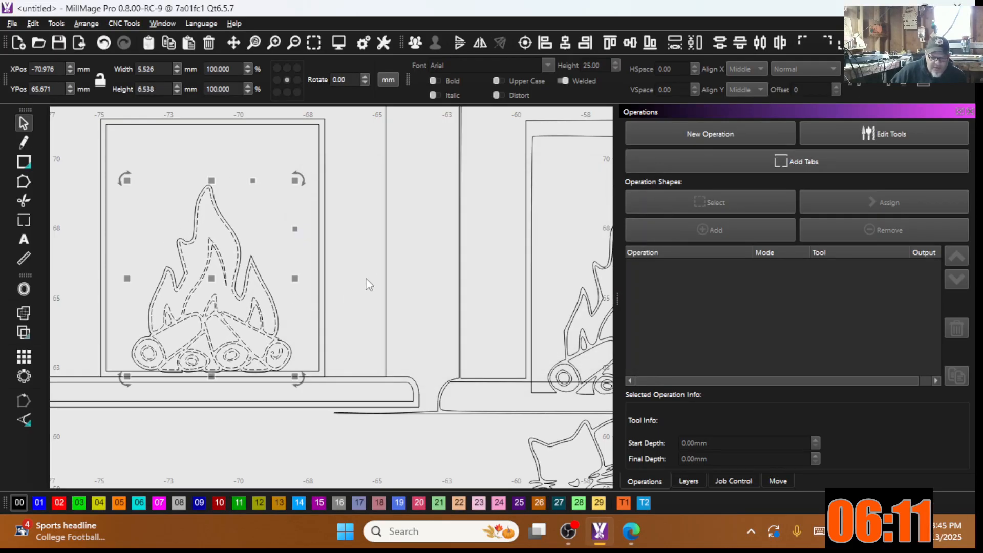
pyautogui.scroll(4, 367, 283)
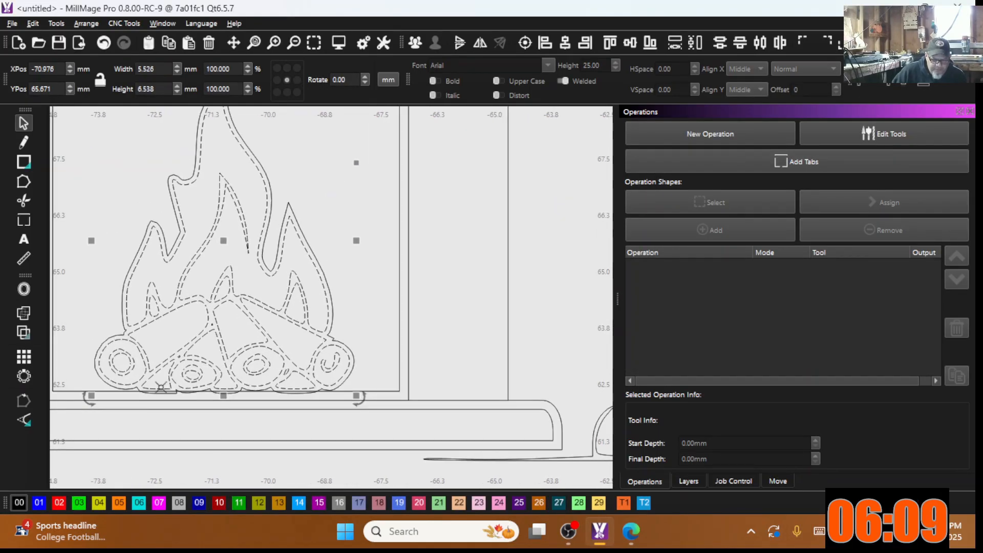
pyautogui.scroll(2, 246, 313)
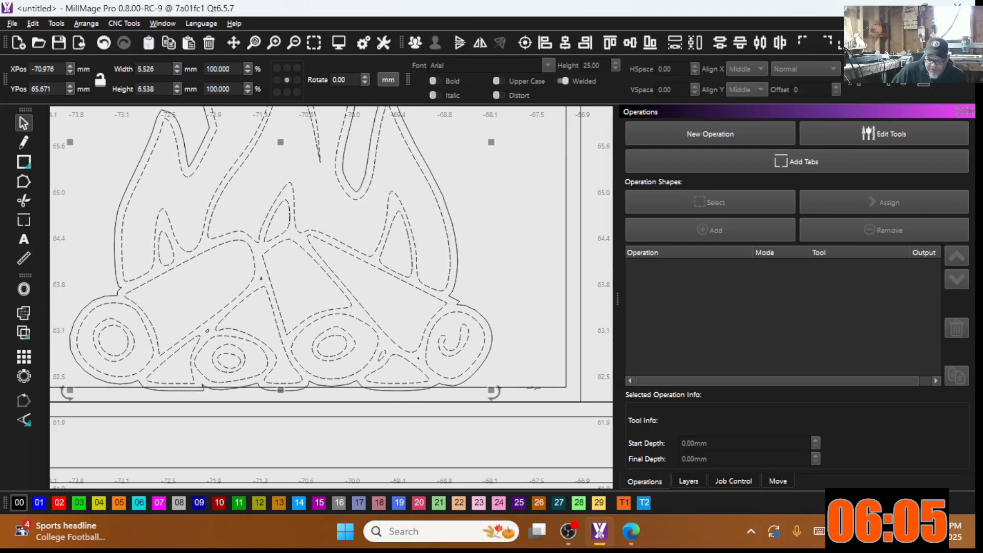
pyautogui.scroll(-3, 257, 225)
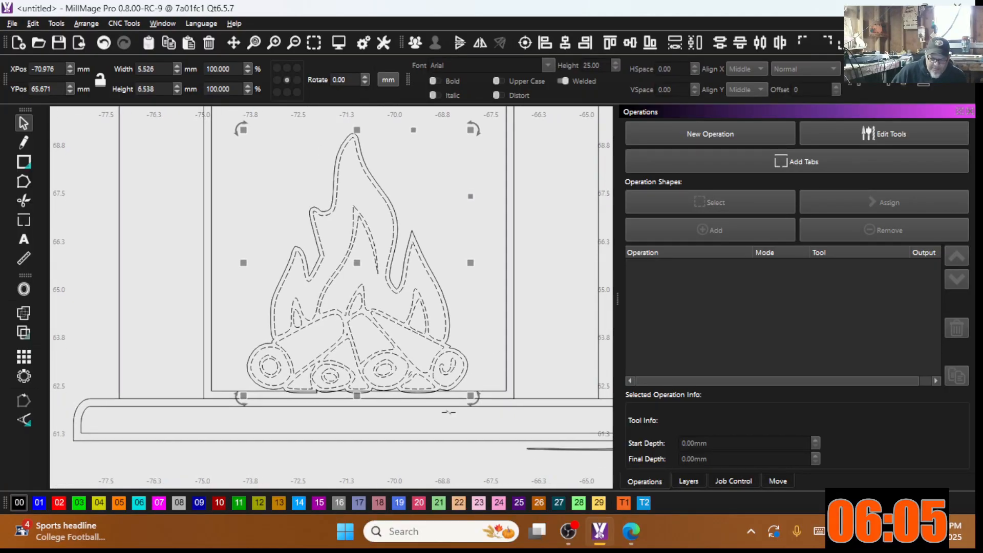
# Step: Nudge the campfire outlines slightly down and group them together
pyautogui.keyDown('shift'); pyautogui.click(293, 251); pyautogui.keyUp('shift')
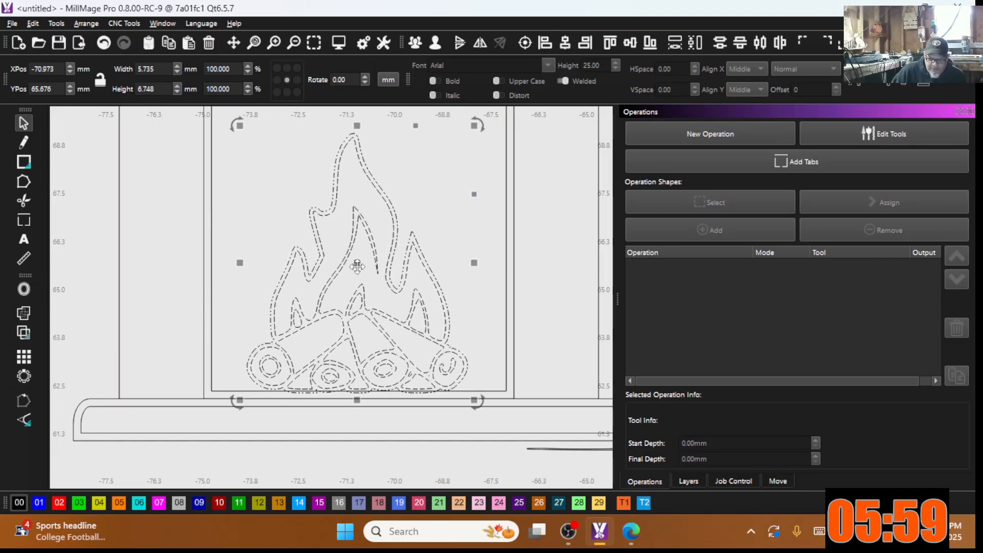
pyautogui.moveTo(357, 265); pyautogui.dragTo(358, 268)
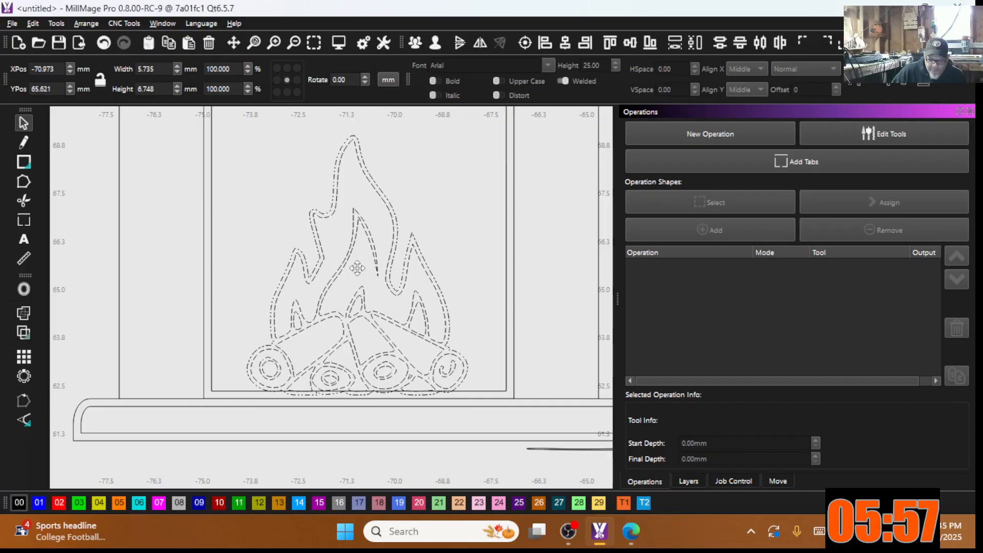
pyautogui.scroll(4, 276, 379)
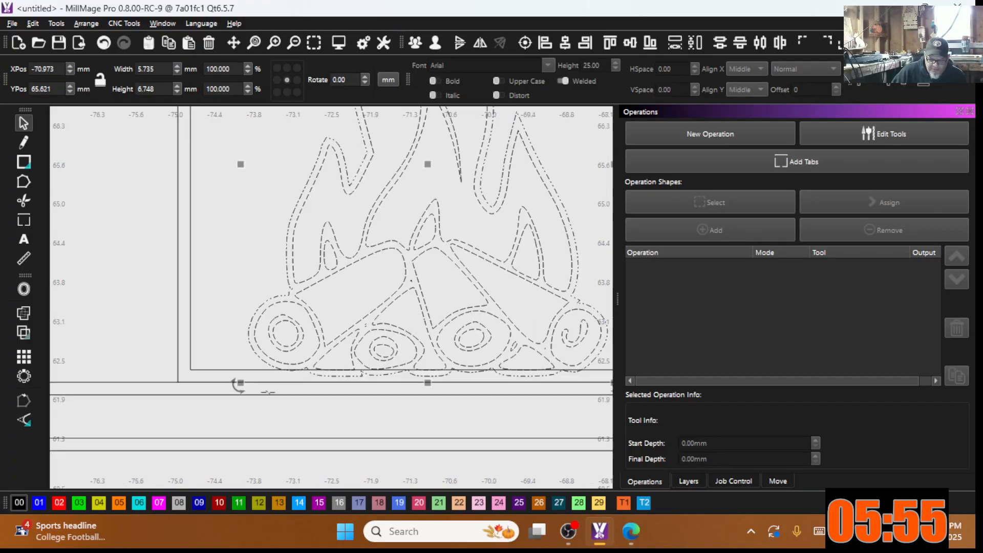
pyautogui.scroll(-3, 266, 353)
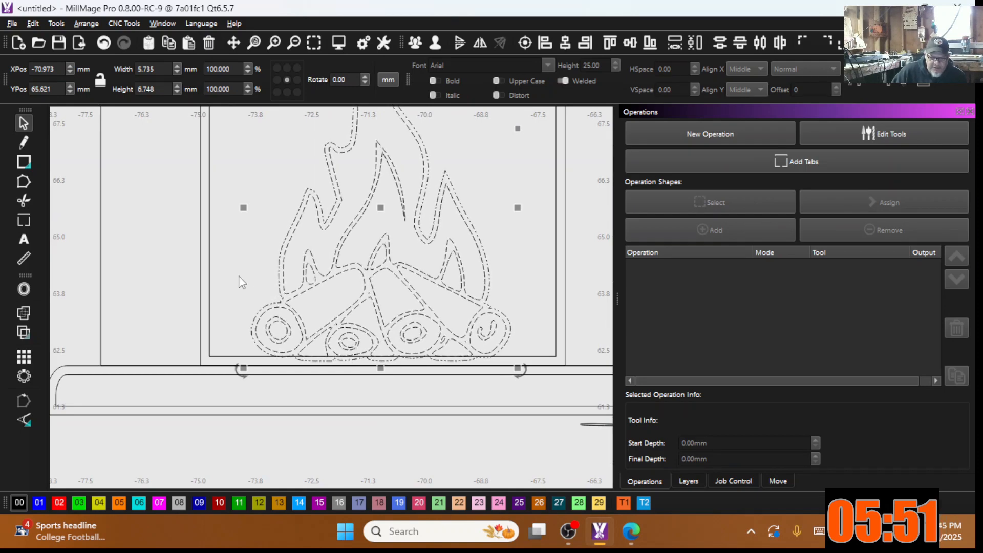
pyautogui.click(415, 44)
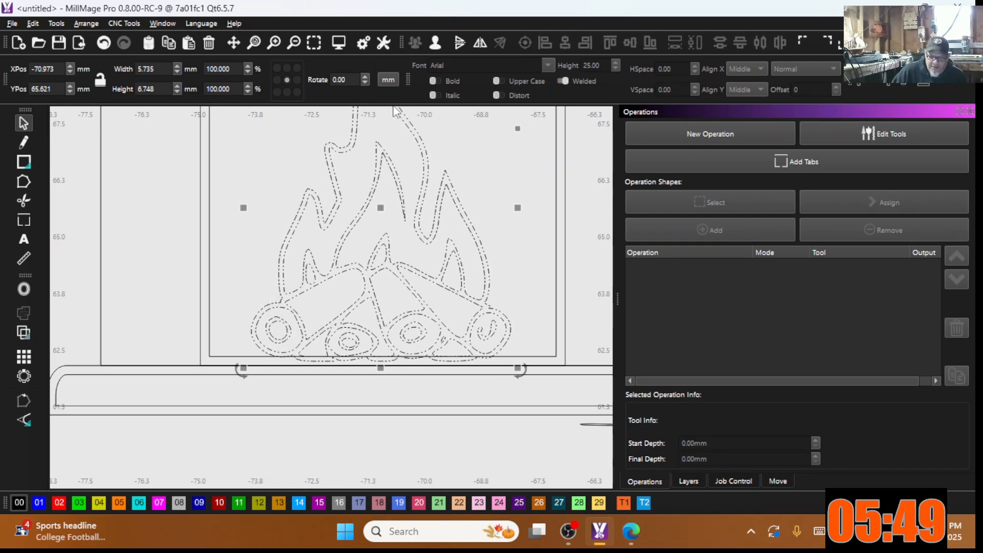
# Step: Ungroup the campfire and select its outer flame outline with the surrounding rectangle
pyautogui.keyDown('shift'); pyautogui.click(209, 194); pyautogui.keyUp('shift')
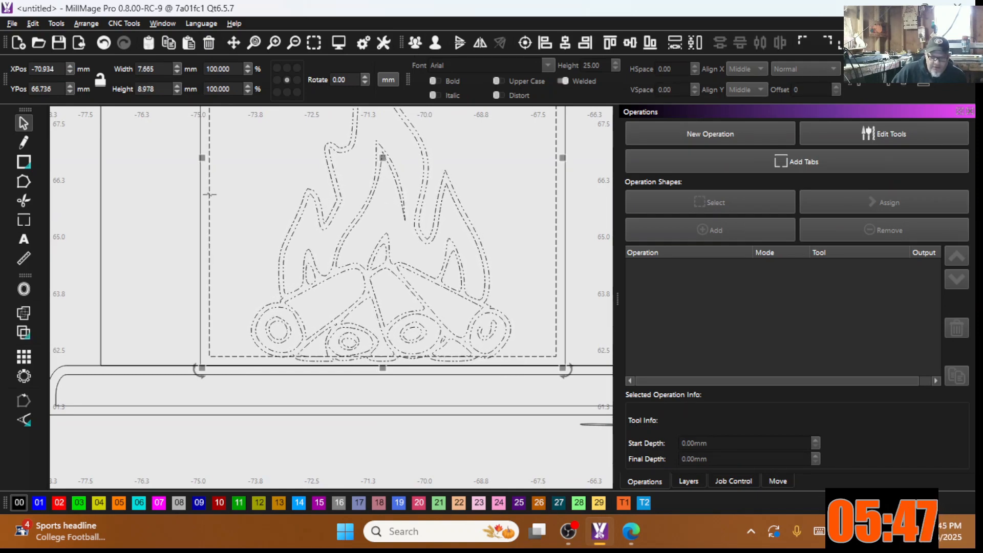
pyautogui.scroll(-2, 225, 277)
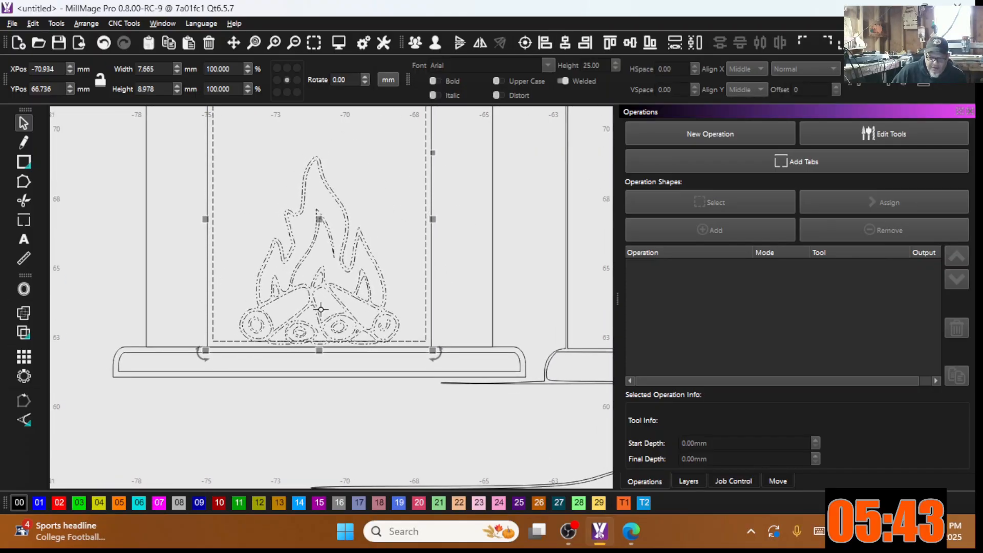
pyautogui.click(459, 254)
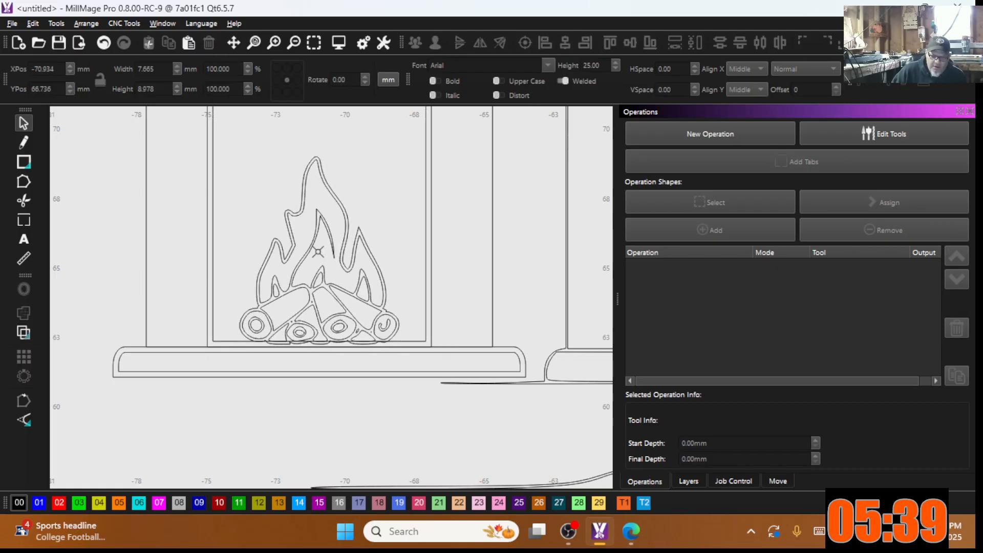
pyautogui.scroll(3, 307, 251)
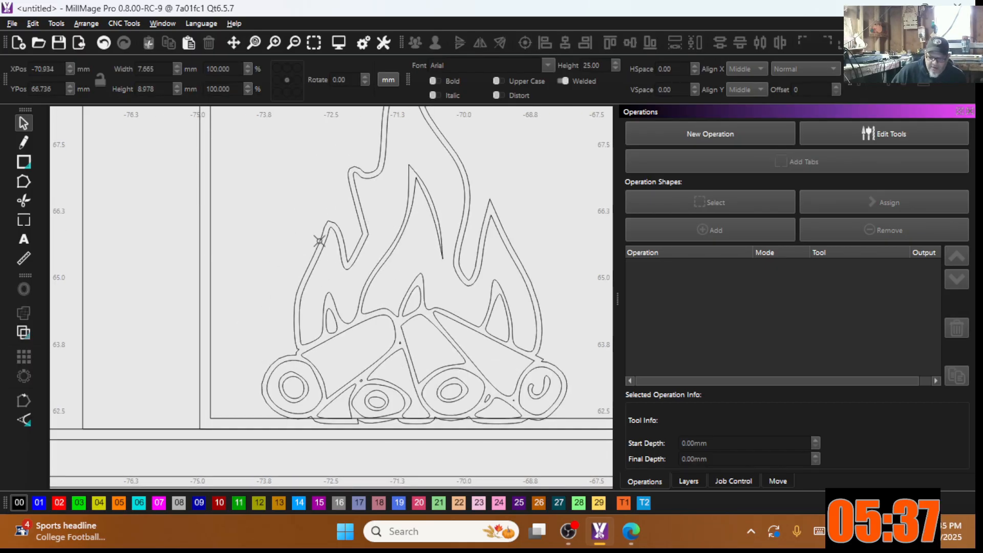
pyautogui.click(314, 242)
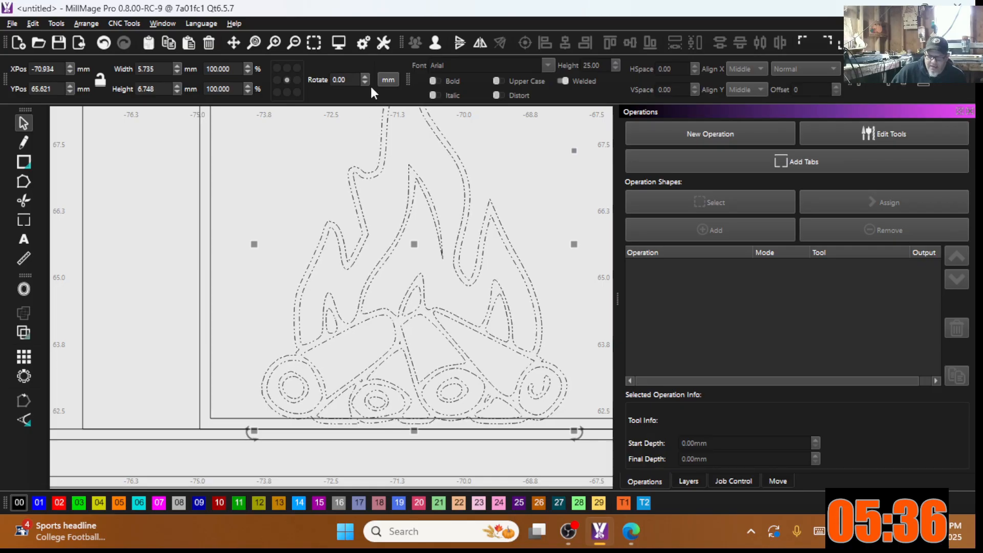
pyautogui.click(435, 44)
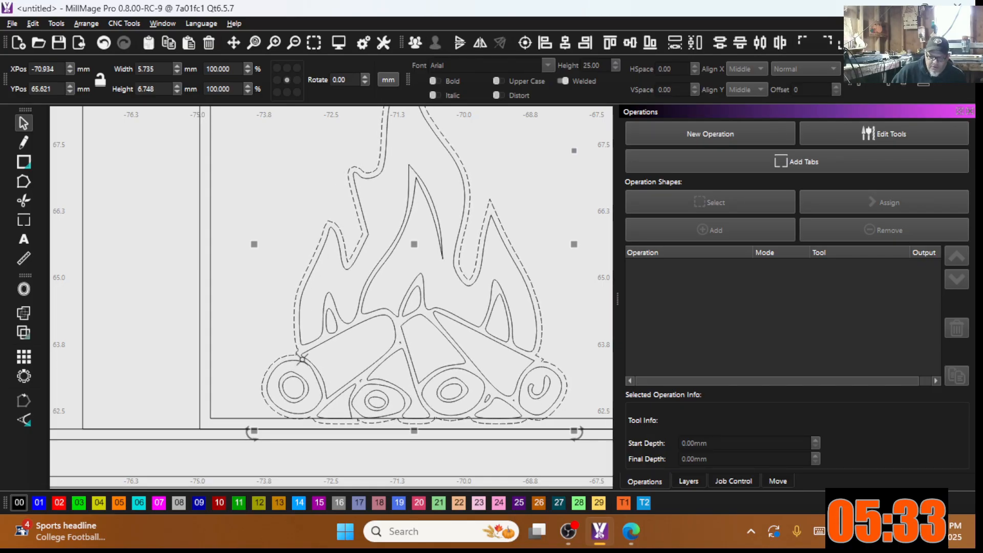
pyautogui.keyDown('shift'); pyautogui.click(211, 227); pyautogui.keyUp('shift')
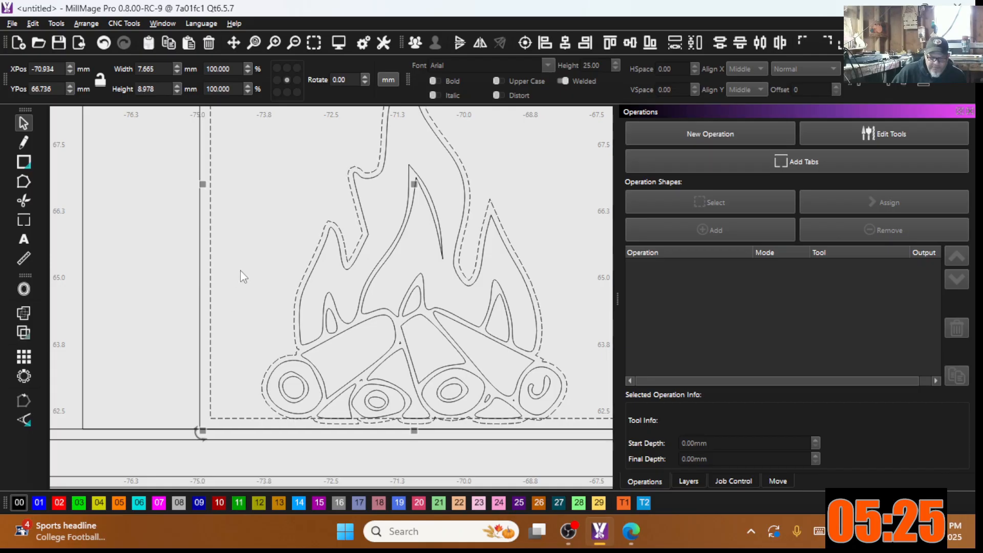
pyautogui.click(294, 281)
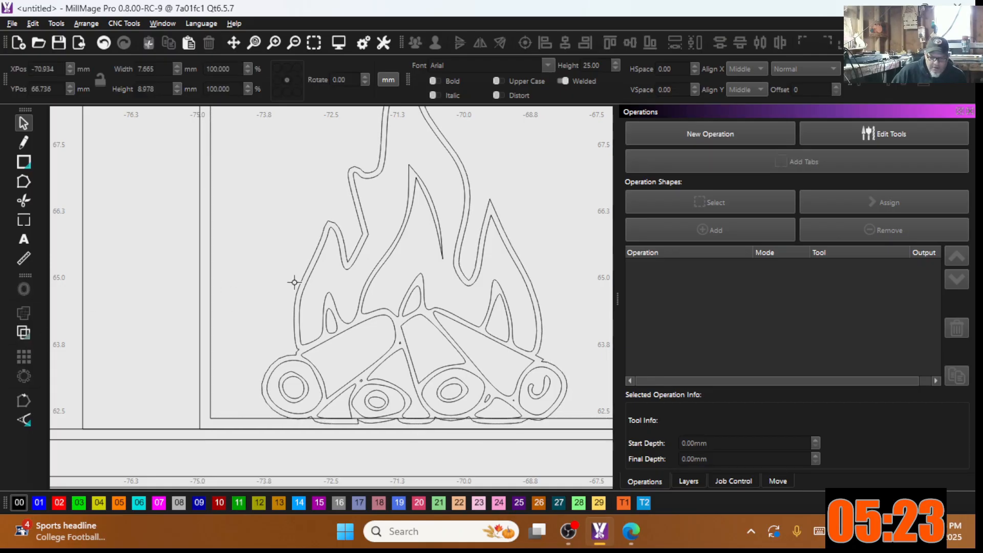
pyautogui.click(300, 282)
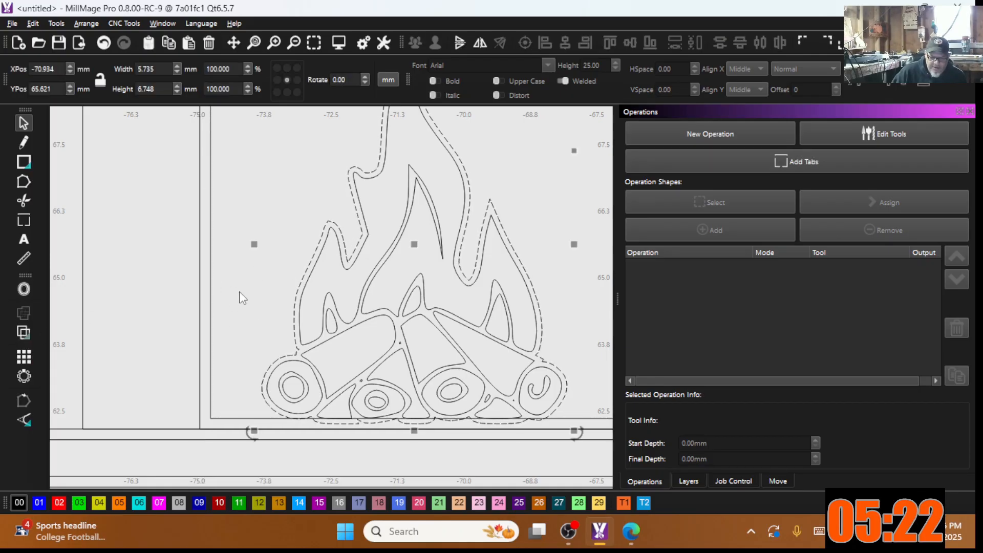
pyautogui.keyDown('shift'); pyautogui.click(210, 289); pyautogui.keyUp('shift')
# Step: Boolean-subtract B − A to cut the flame outline from the opening, then ungroup the result
pyautogui.click(22, 334)
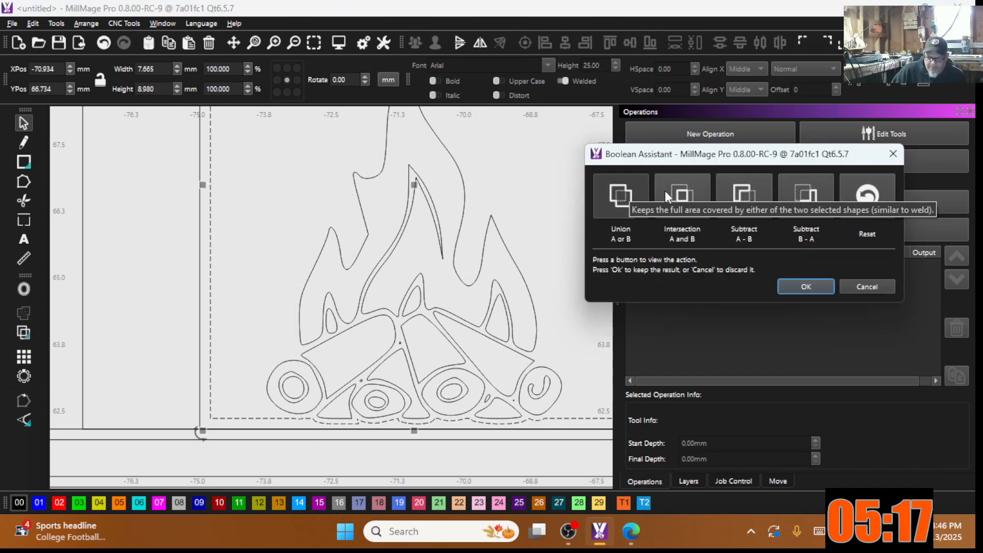
pyautogui.click(677, 194)
pyautogui.click(737, 193)
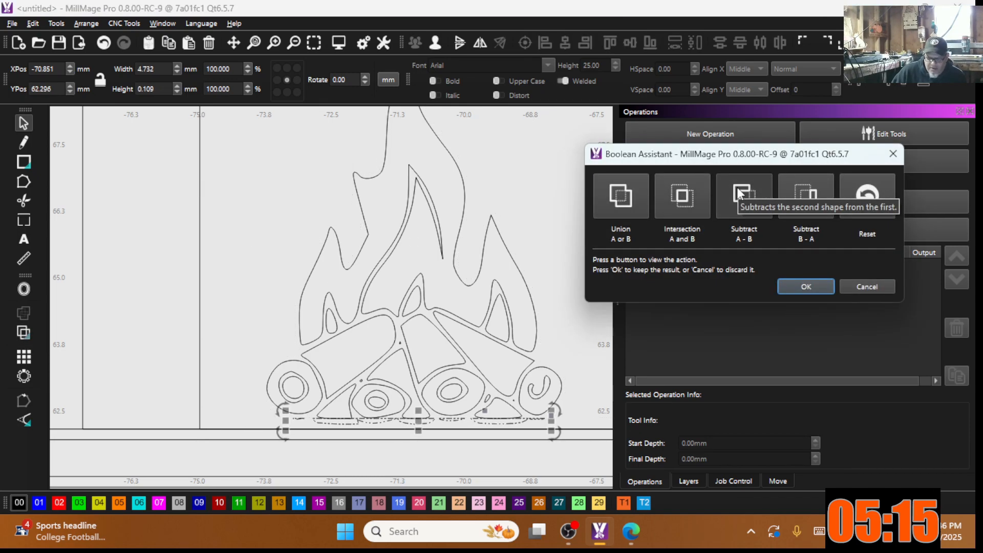
pyautogui.click(795, 197)
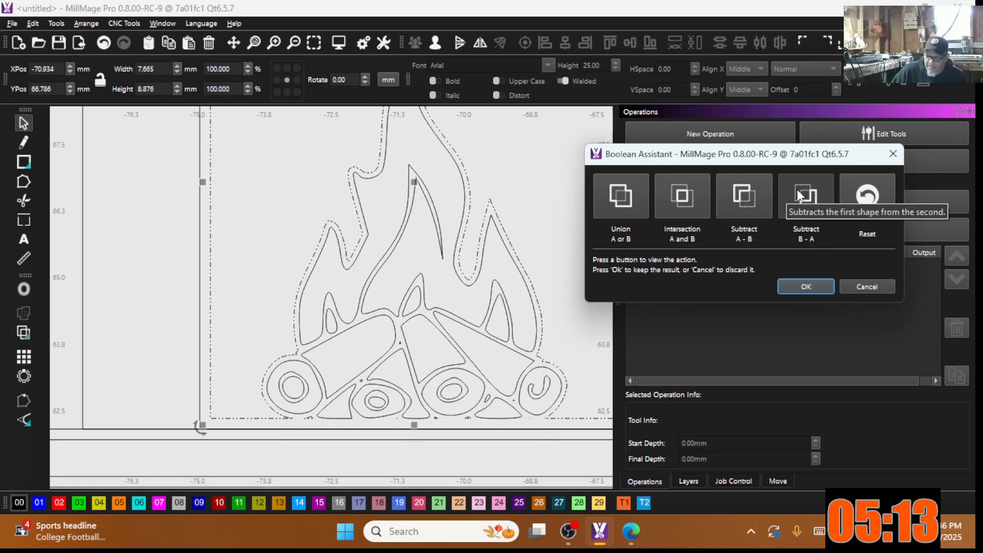
pyautogui.click(800, 195)
pyautogui.click(813, 287)
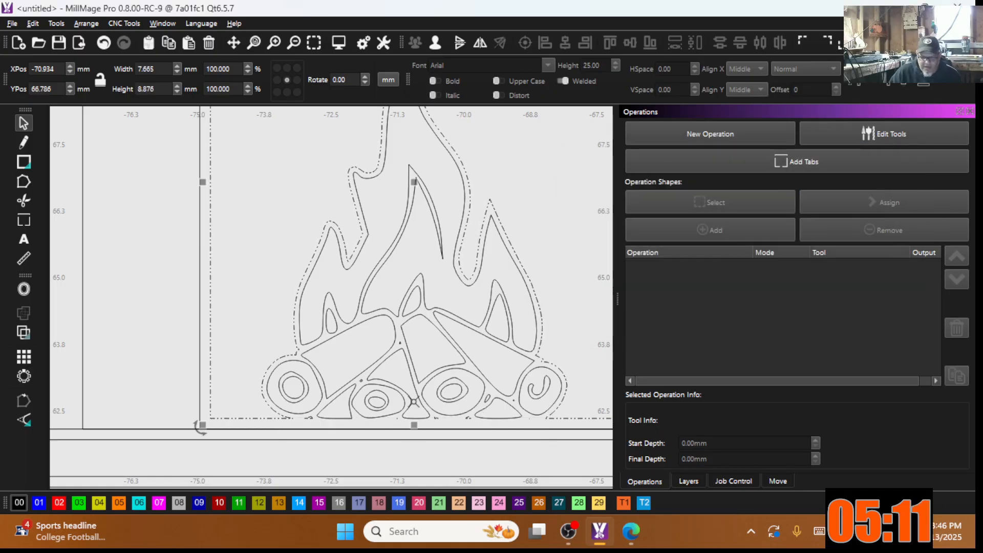
pyautogui.scroll(5, 356, 394)
pyautogui.moveTo(356, 395); pyautogui.dragTo(345, 361, button='middle')
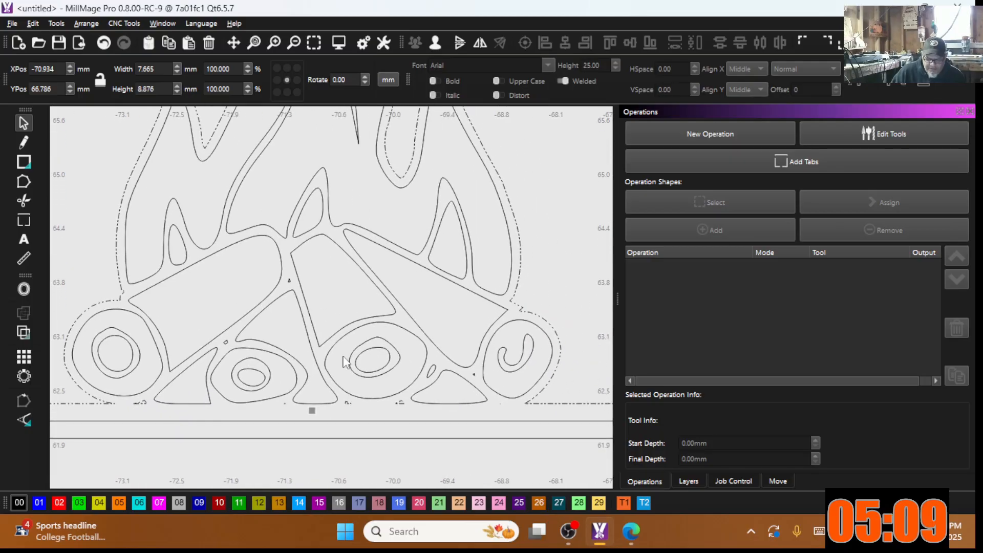
pyautogui.click(434, 43)
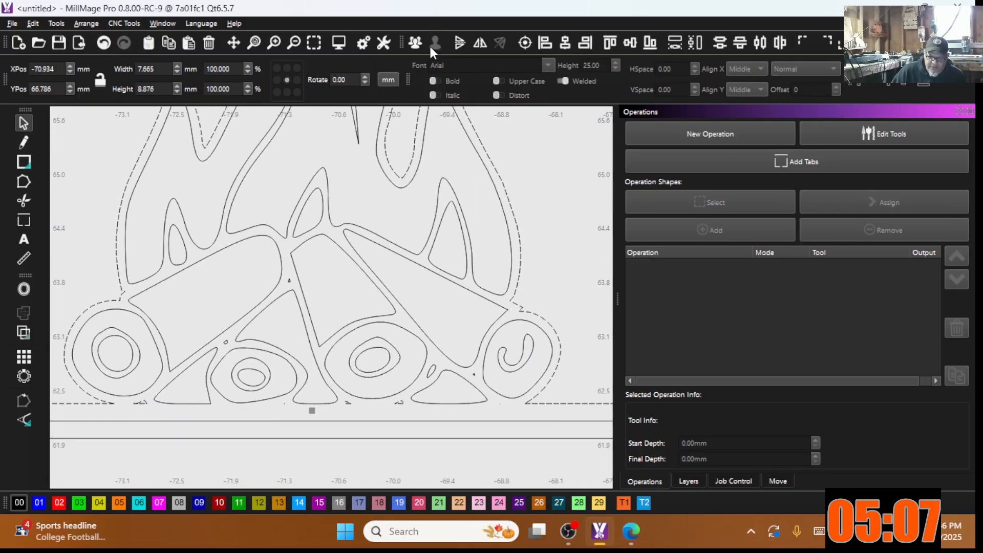
pyautogui.click(346, 202)
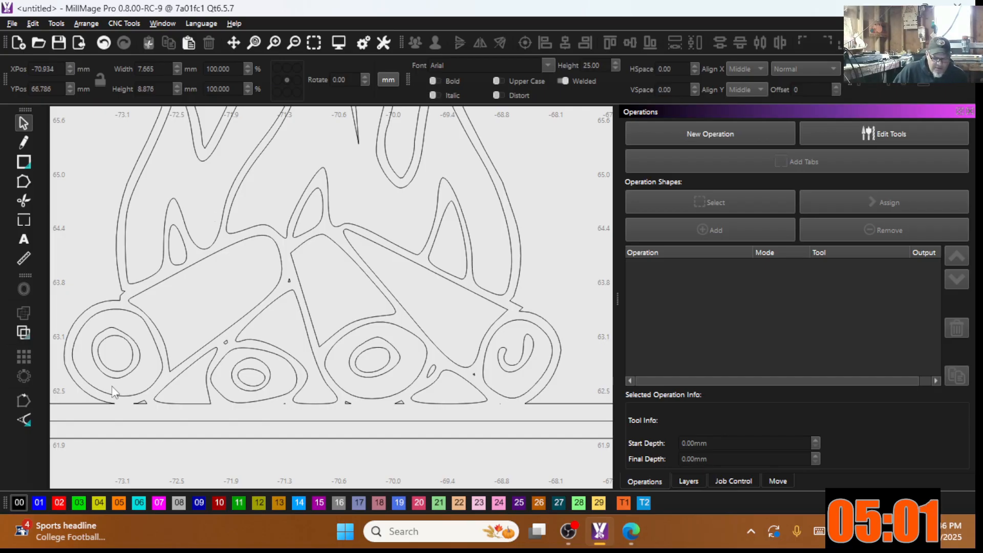
# Step: Delete the leftover slivers along the bottom, between the logs, and at lower right
pyautogui.moveTo(111, 385); pyautogui.dragTo(483, 424)
pyautogui.rightClick(344, 390)
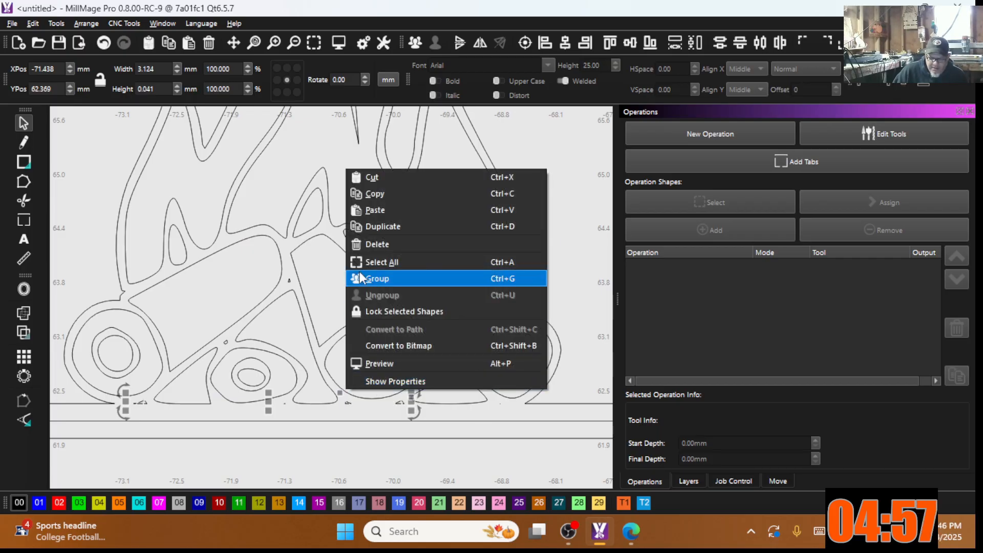
pyautogui.click(370, 245)
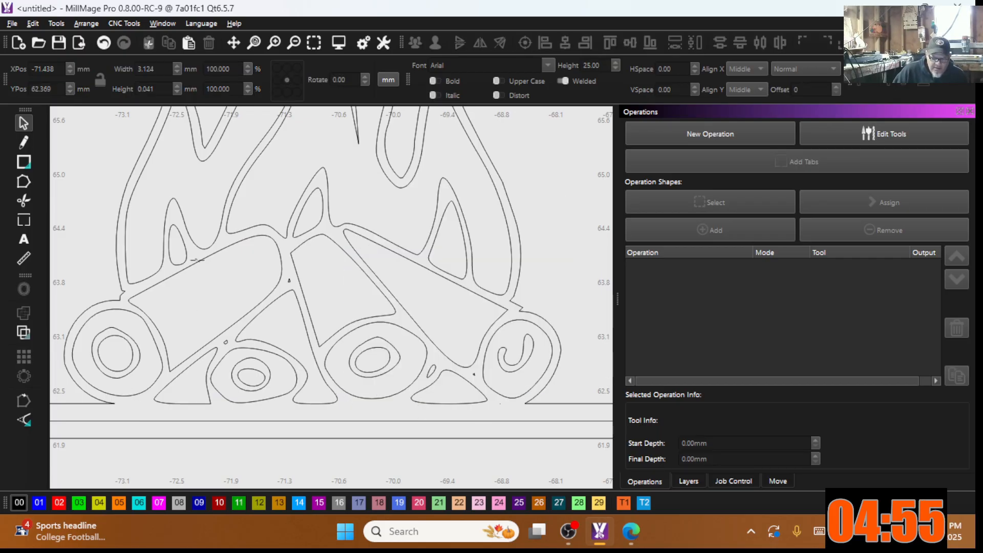
pyautogui.moveTo(209, 270); pyautogui.dragTo(309, 351)
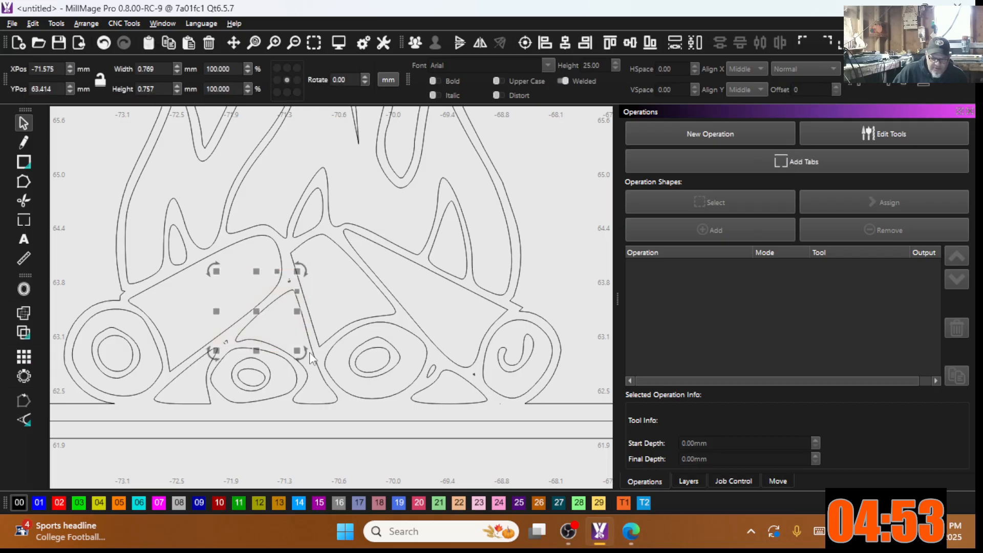
pyautogui.rightClick(309, 352)
pyautogui.click(333, 207)
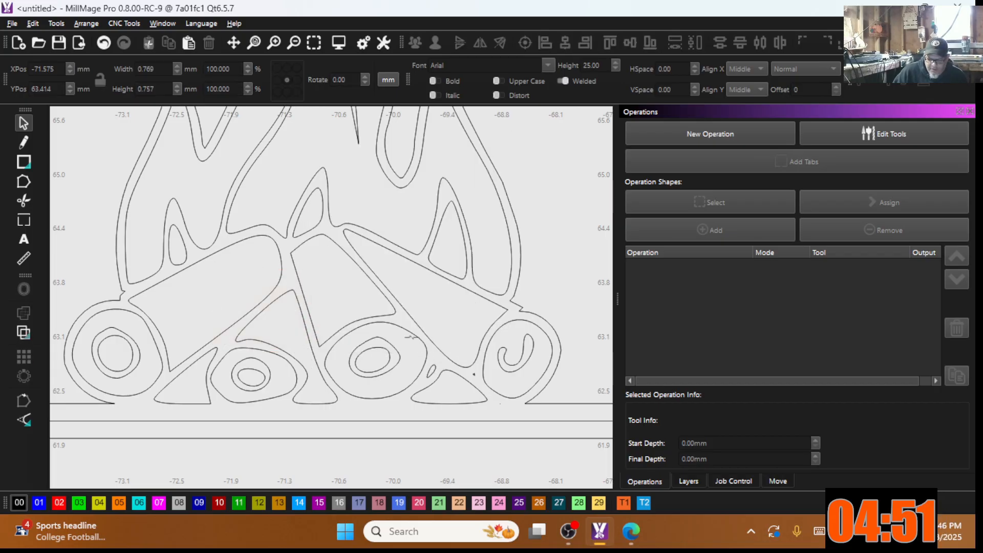
pyautogui.moveTo(414, 311); pyautogui.dragTo(510, 410)
pyautogui.rightClick(509, 410)
pyautogui.click(532, 265)
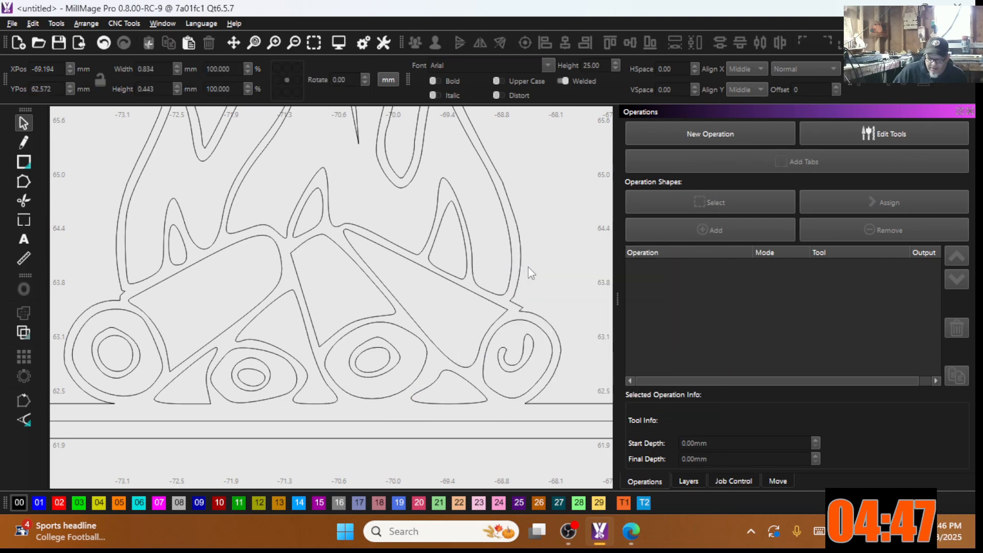
pyautogui.scroll(-5, 403, 323)
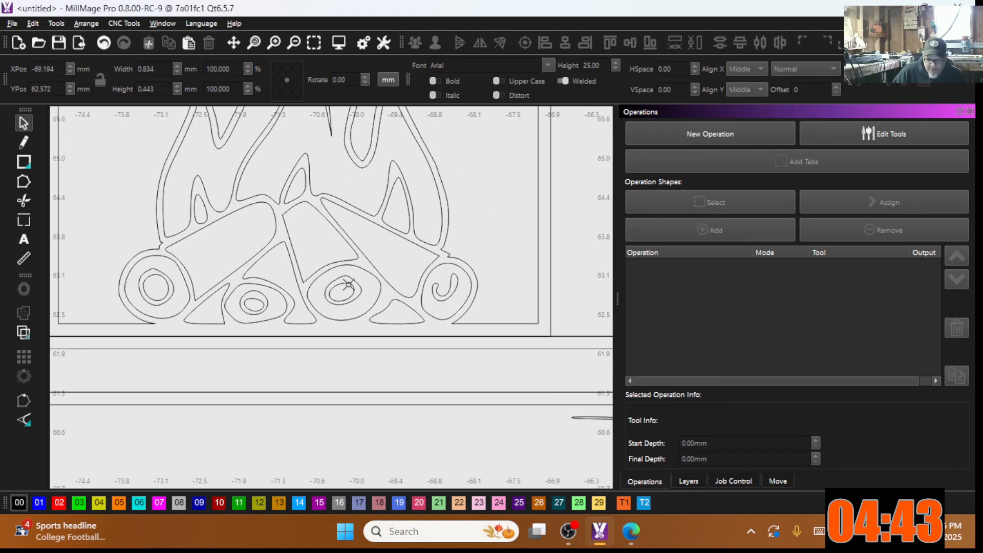
pyautogui.scroll(5, 351, 316)
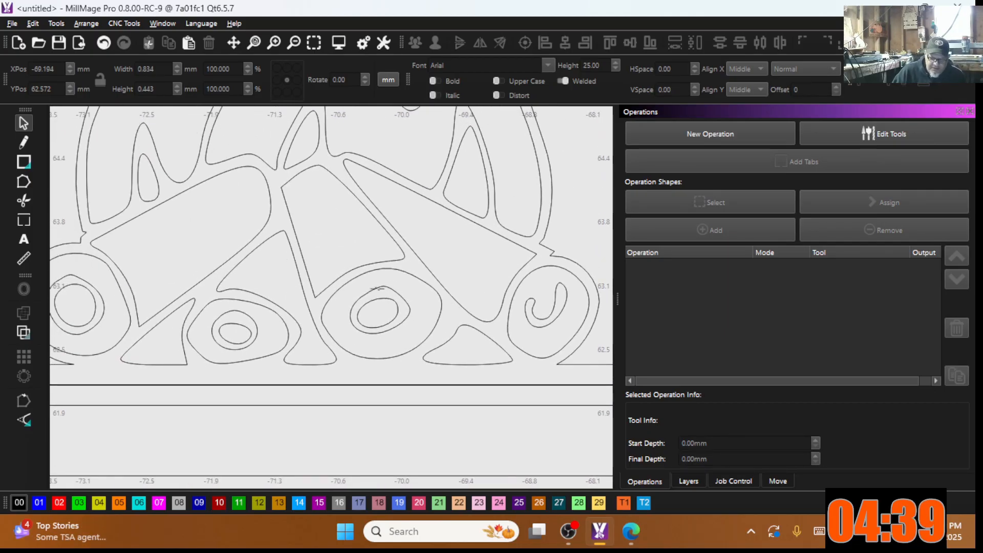
# Step: Delete the extra inner rings from the right, middle and left logs
pyautogui.click(382, 296)
pyautogui.keyDown('shift'); pyautogui.click(234, 310); pyautogui.keyUp('shift')
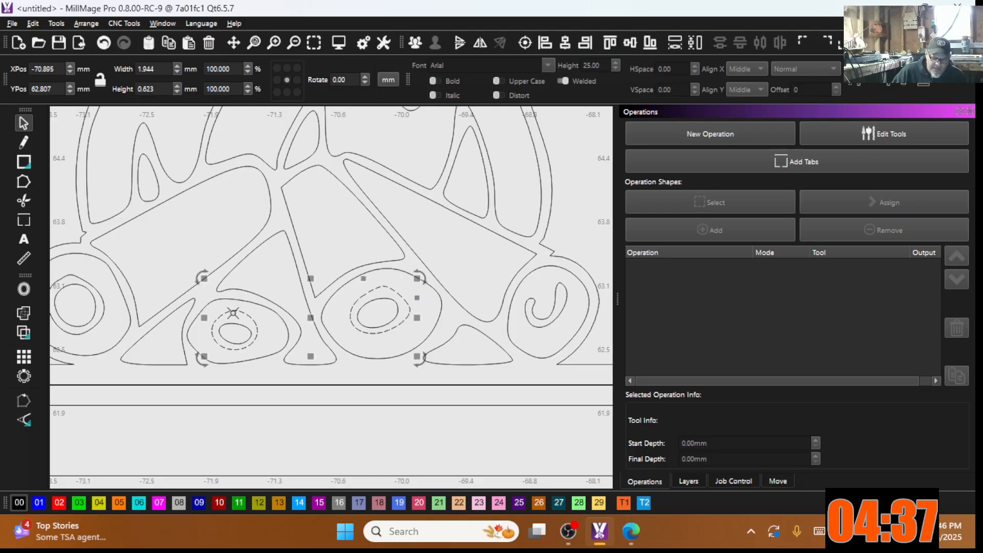
pyautogui.scroll(-3, 220, 304)
pyautogui.keyDown('shift'); pyautogui.click(216, 301); pyautogui.keyUp('shift')
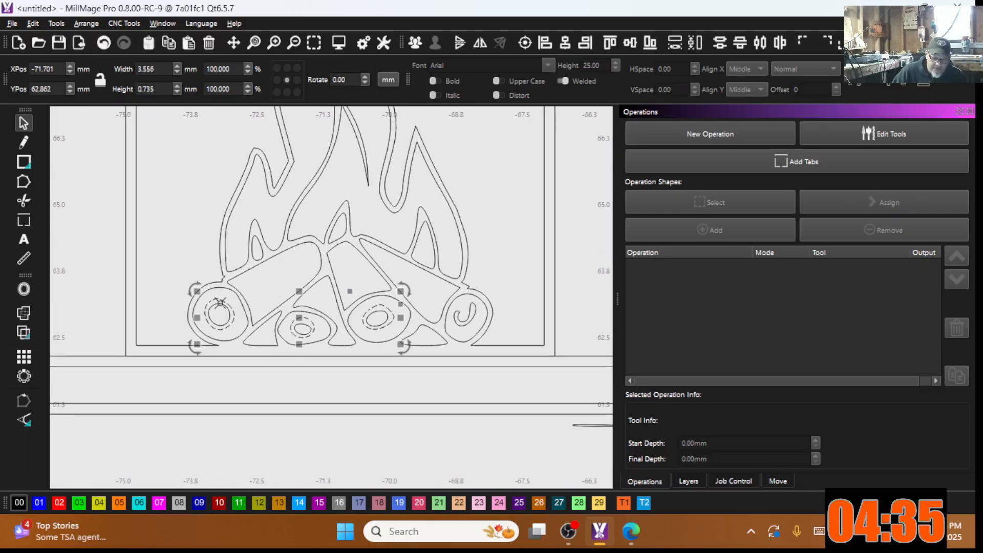
pyautogui.rightClick(269, 290)
pyautogui.click(304, 368)
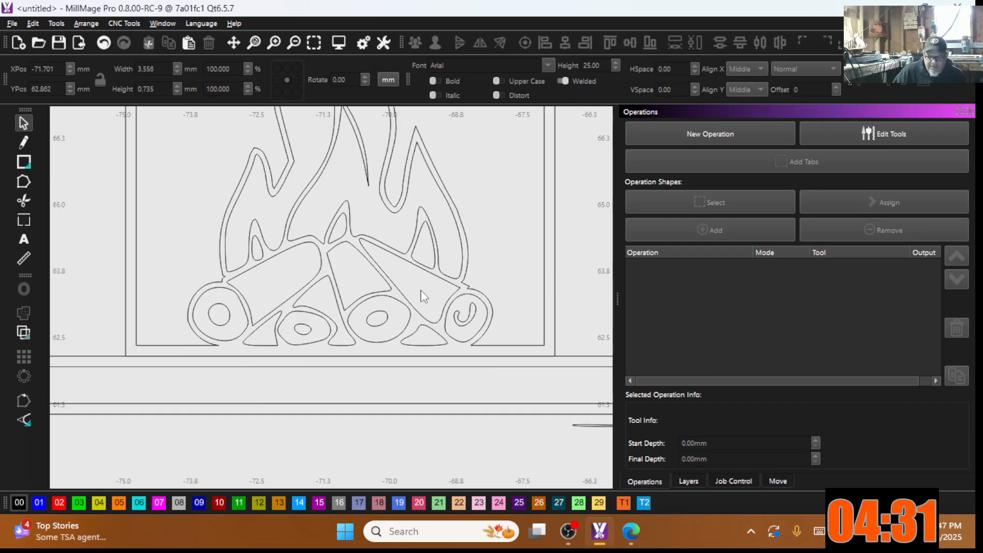
# Step: In node editing, delete the stray node at the fire outline's log-and-flame junction
pyautogui.scroll(-1, 422, 296)
pyautogui.scroll(2, 461, 272)
pyautogui.scroll(3, 440, 318)
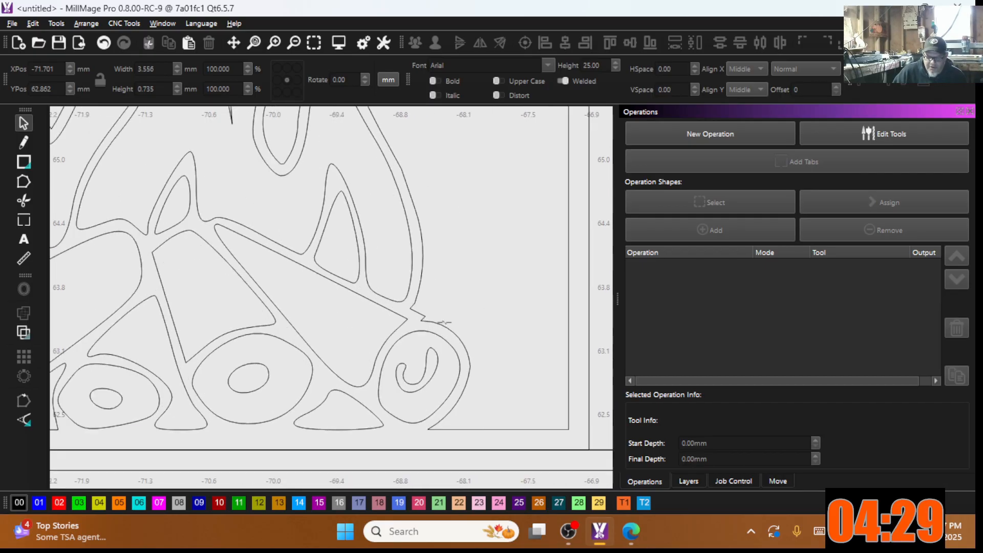
pyautogui.click(419, 320)
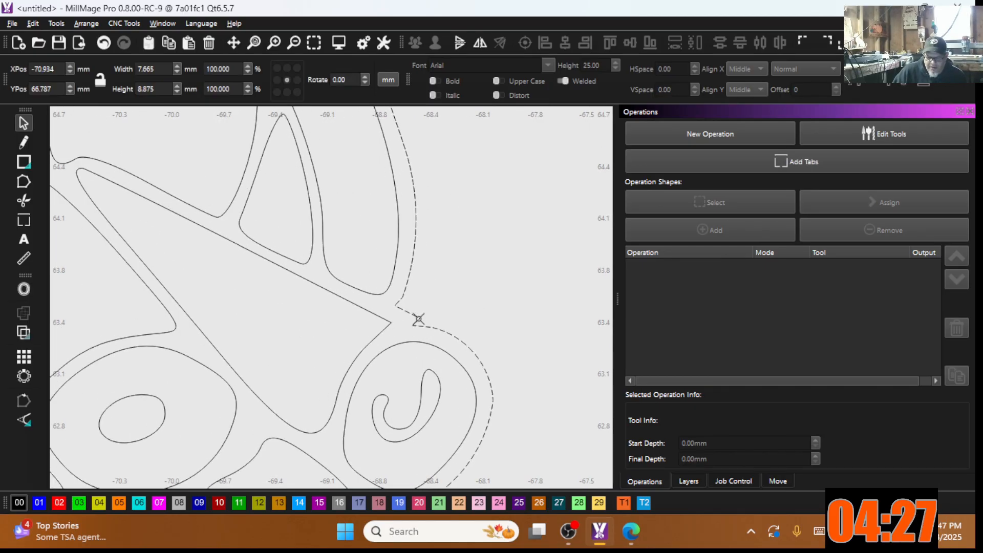
pyautogui.click(26, 184)
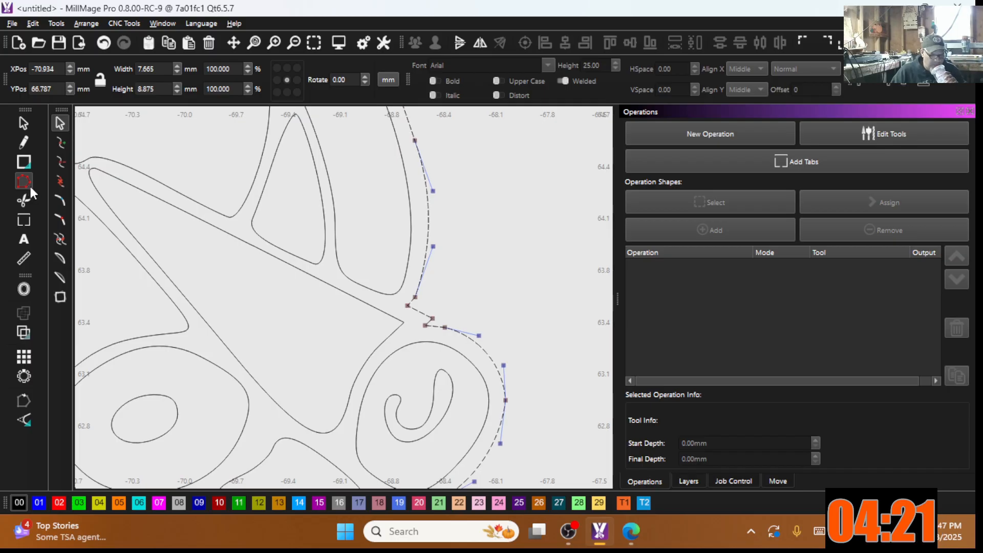
pyautogui.scroll(2, 439, 328)
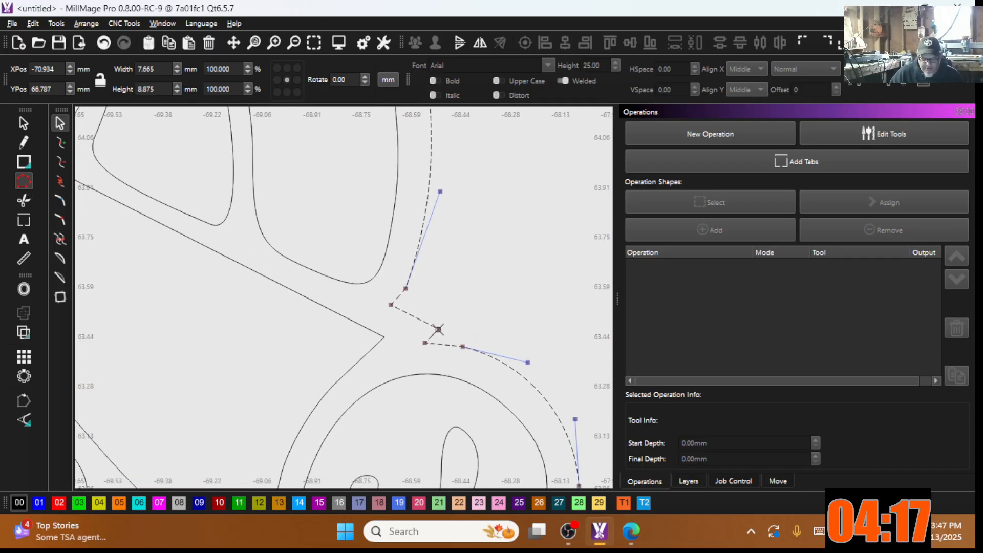
pyautogui.click(439, 329)
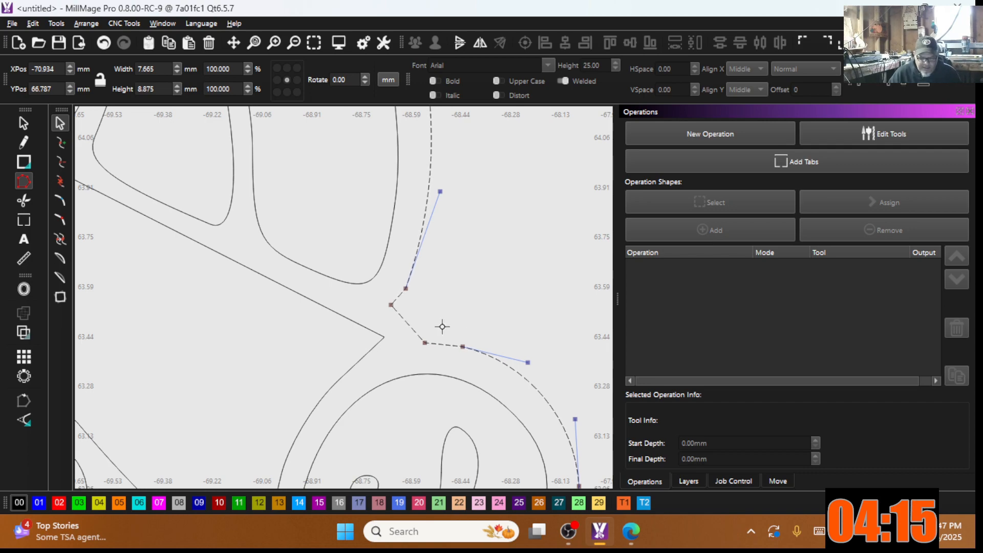
pyautogui.press('Delete')
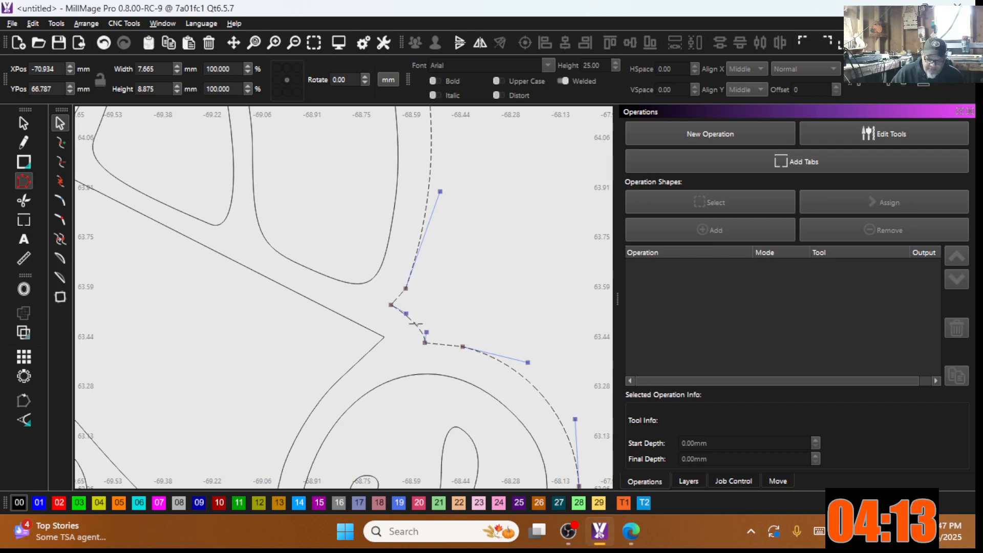
pyautogui.click(413, 326)
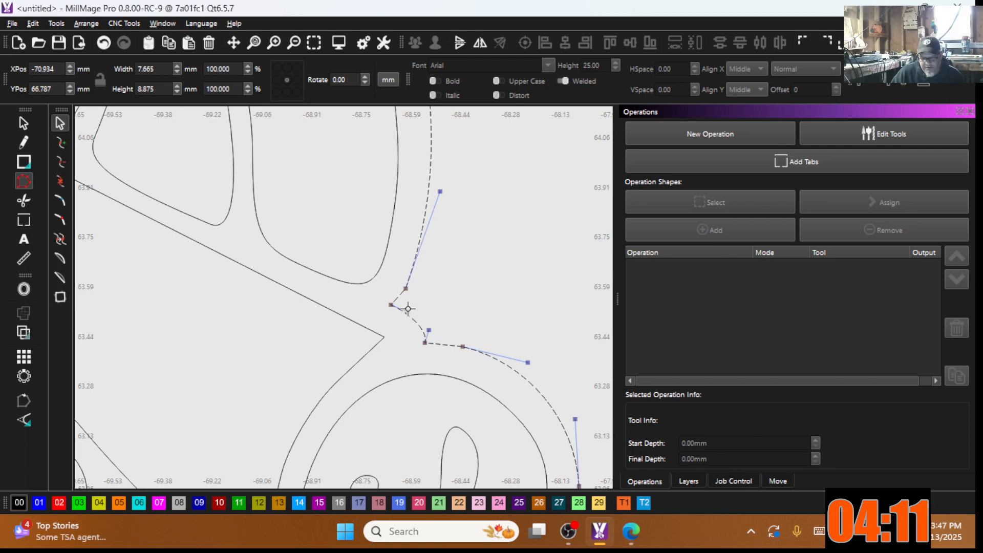
# Step: Delete an extra node near the flame base and shift a node to smooth the corner
pyautogui.scroll(-5, 427, 335)
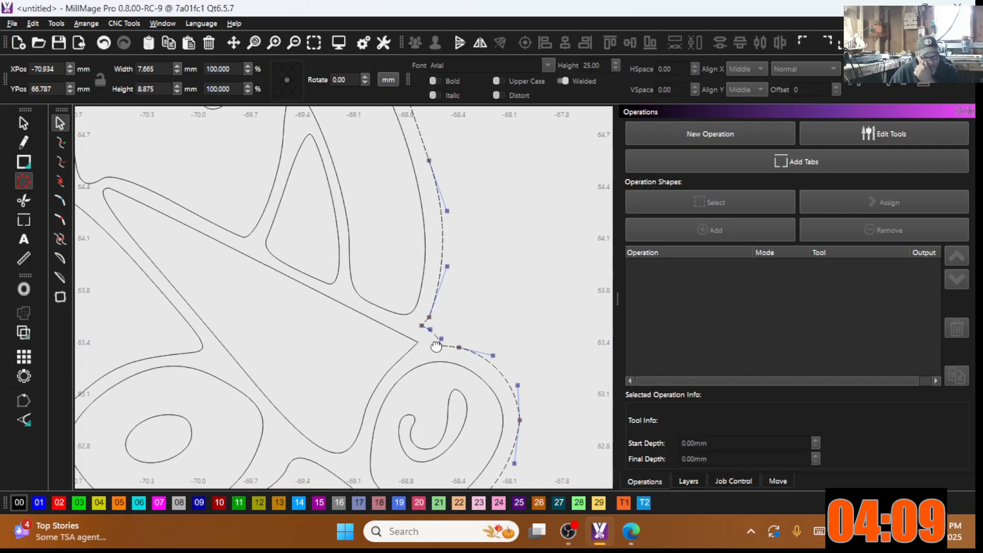
pyautogui.scroll(5, 218, 315)
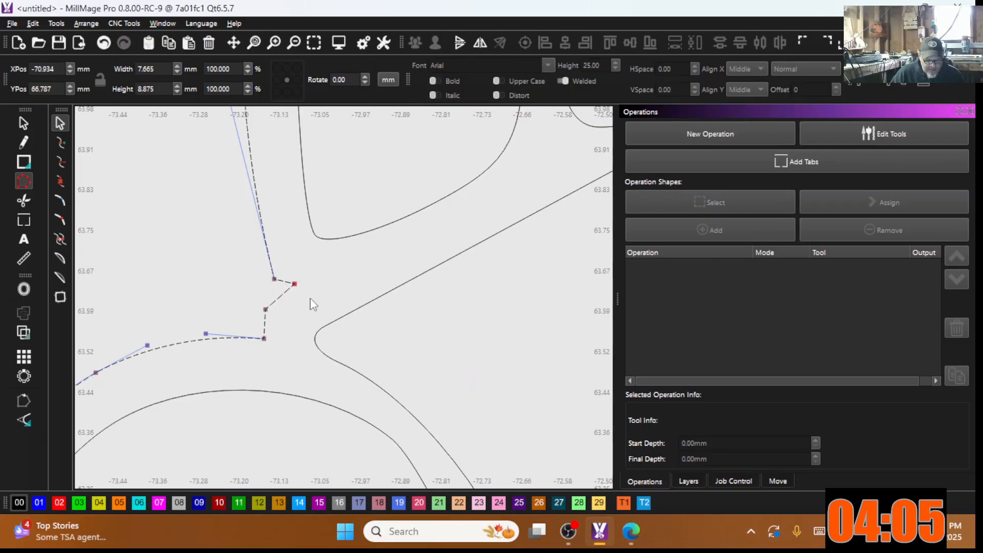
pyautogui.press('Delete')
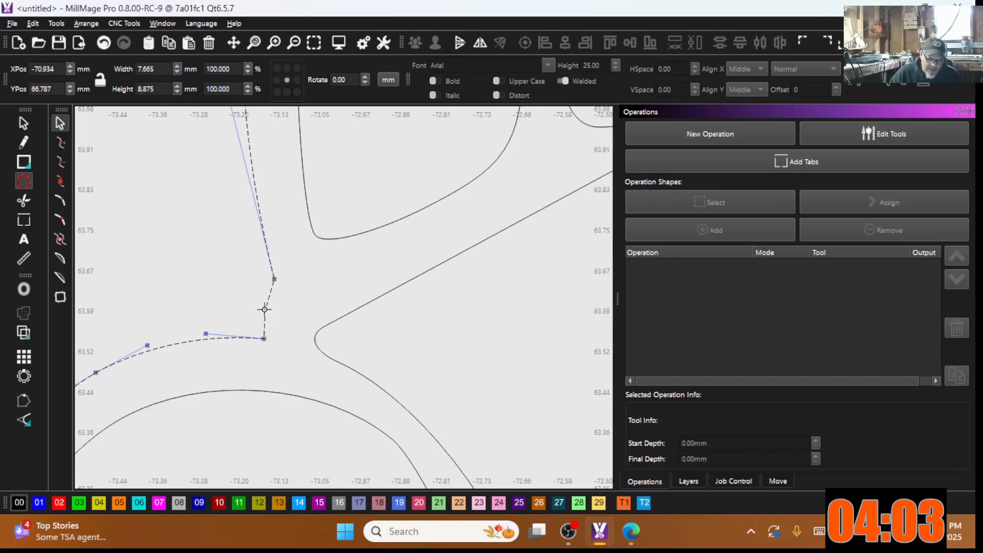
pyautogui.moveTo(265, 309)
pyautogui.mouseDown()
pyautogui.moveTo(257, 292)
pyautogui.moveTo(257, 308)
pyautogui.mouseUp()
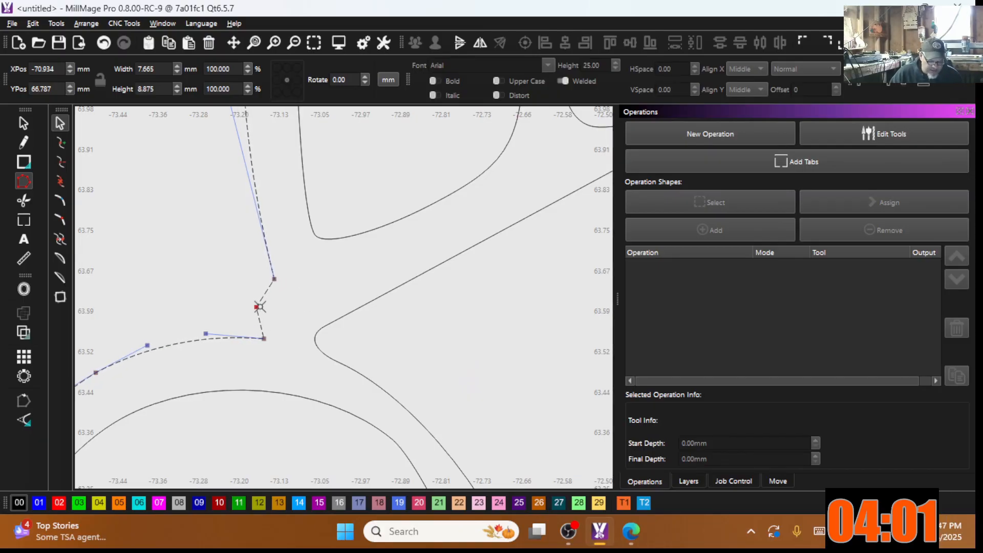
pyautogui.click(257, 307)
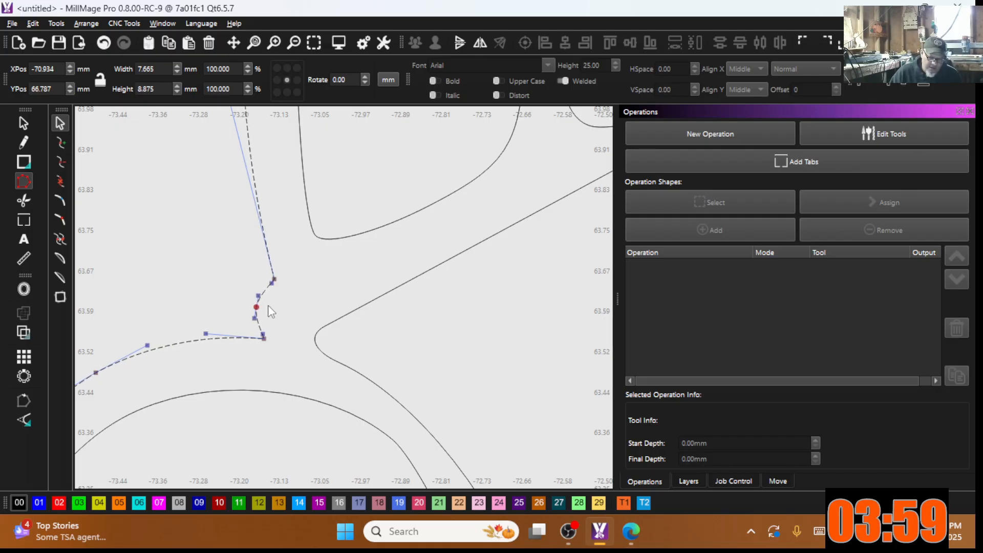
pyautogui.scroll(-10, 266, 336)
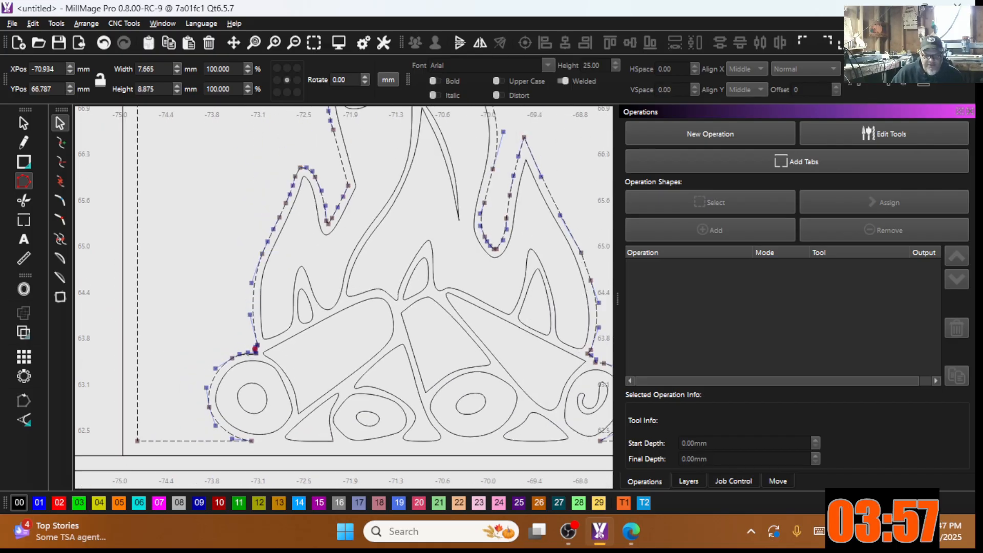
pyautogui.scroll(5, 251, 352)
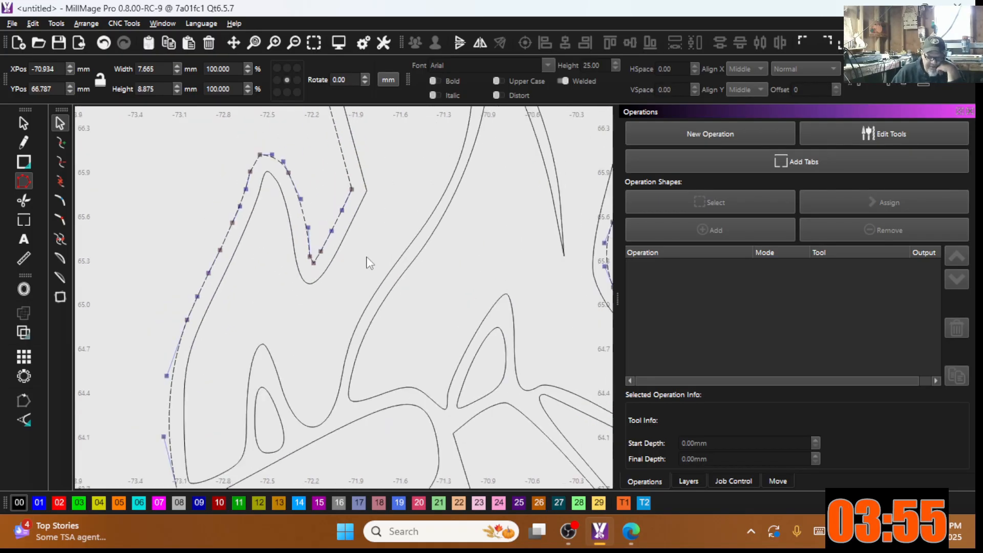
pyautogui.scroll(-3, 258, 205)
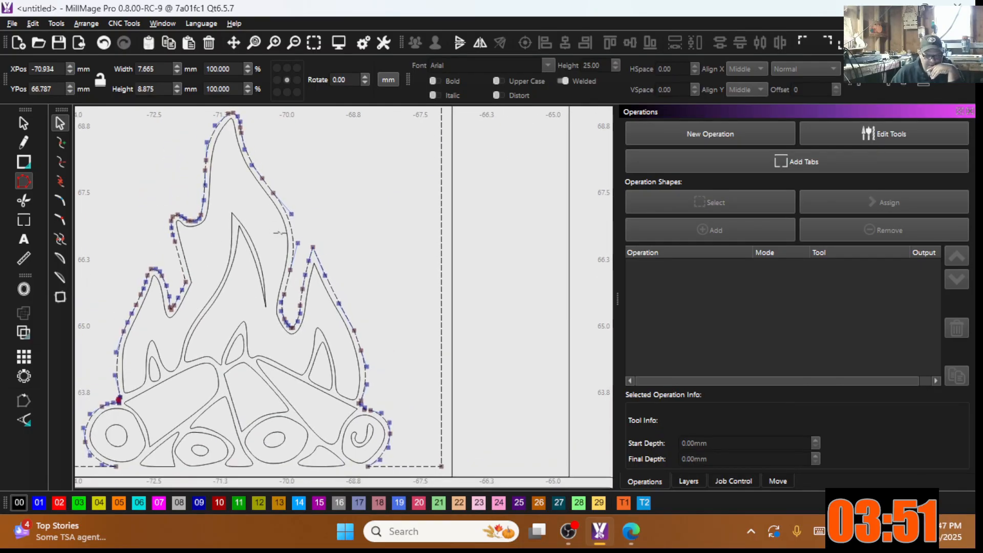
pyautogui.scroll(-8, 295, 242)
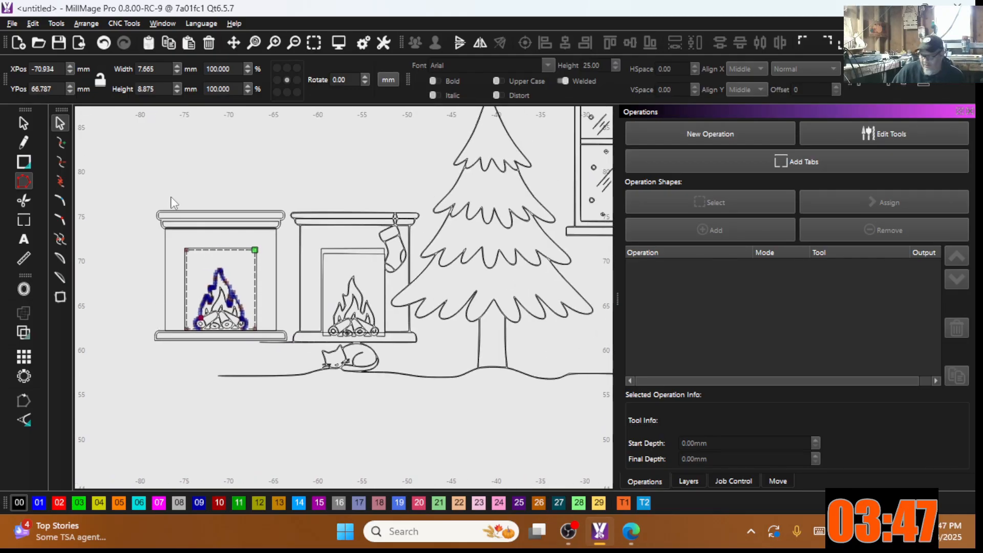
pyautogui.scroll(3, 196, 272)
pyautogui.scroll(3, 157, 394)
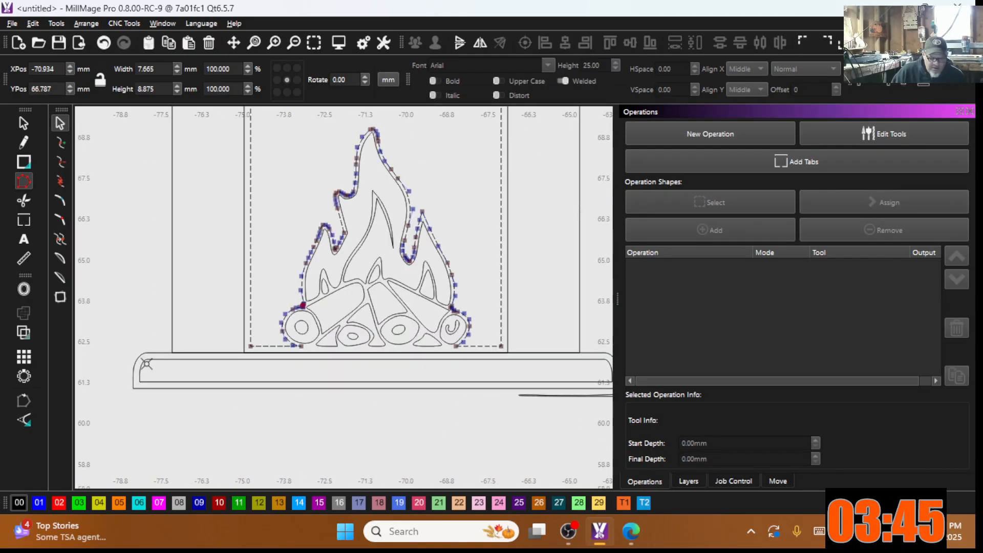
pyautogui.scroll(5, 175, 359)
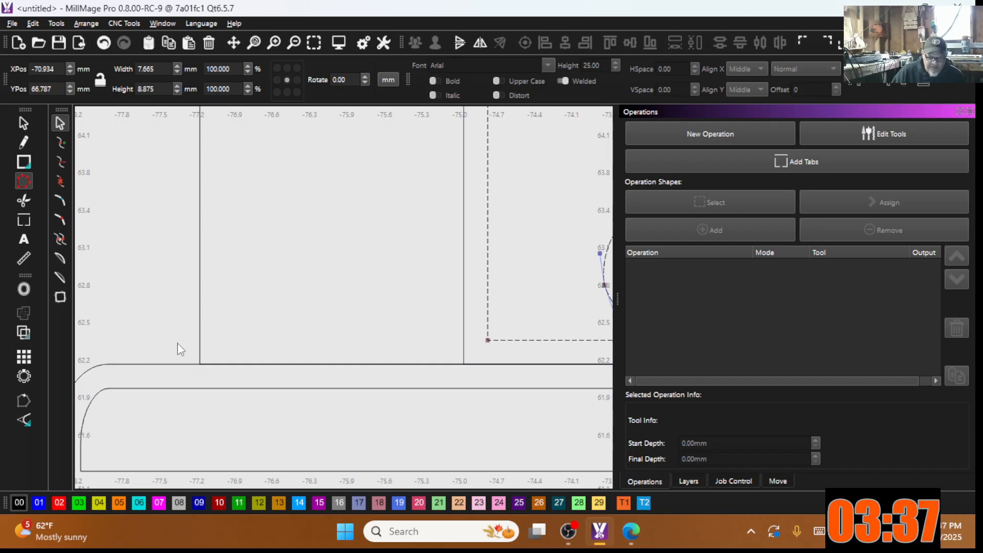
# Step: Weld the left fireplace's mantel and body outlines twice to remove the dividing line
pyautogui.click(24, 123)
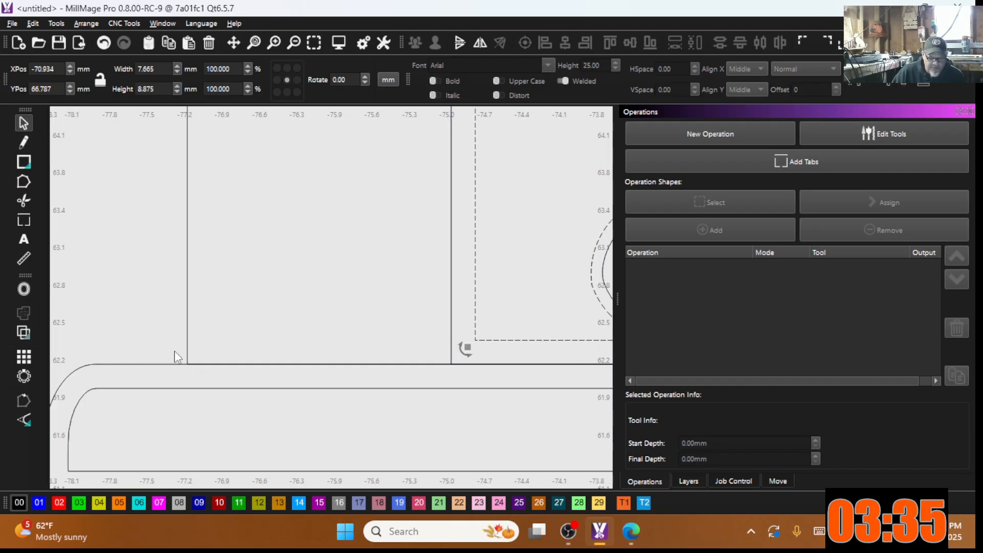
pyautogui.moveTo(204, 371); pyautogui.dragTo(155, 330)
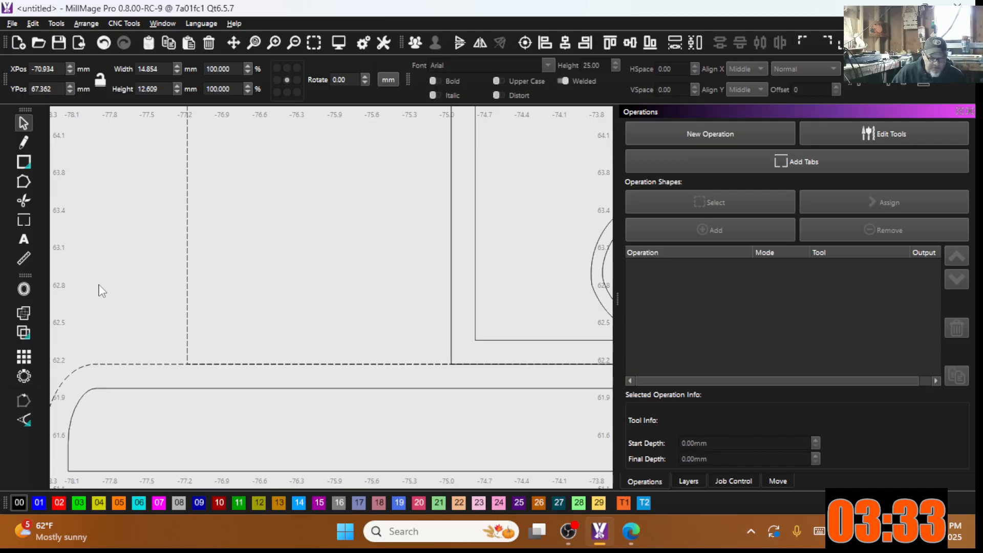
pyautogui.click(23, 312)
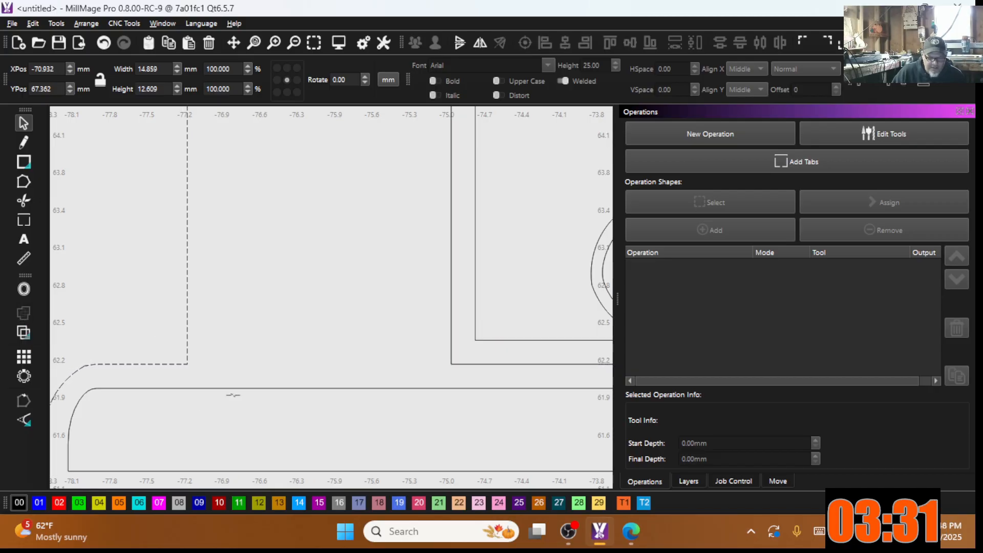
pyautogui.scroll(-5, 285, 300)
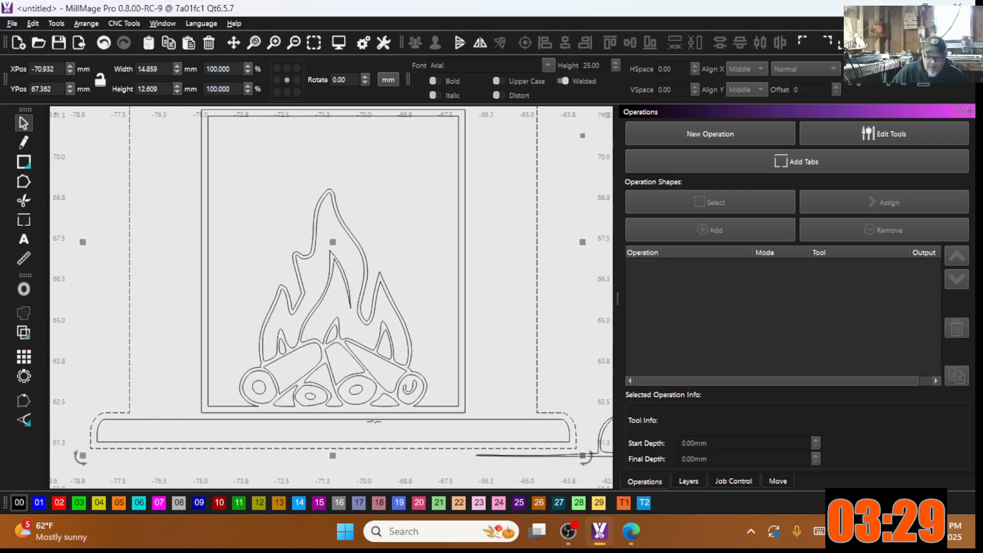
pyautogui.scroll(-2, 486, 429)
pyautogui.scroll(6, 290, 279)
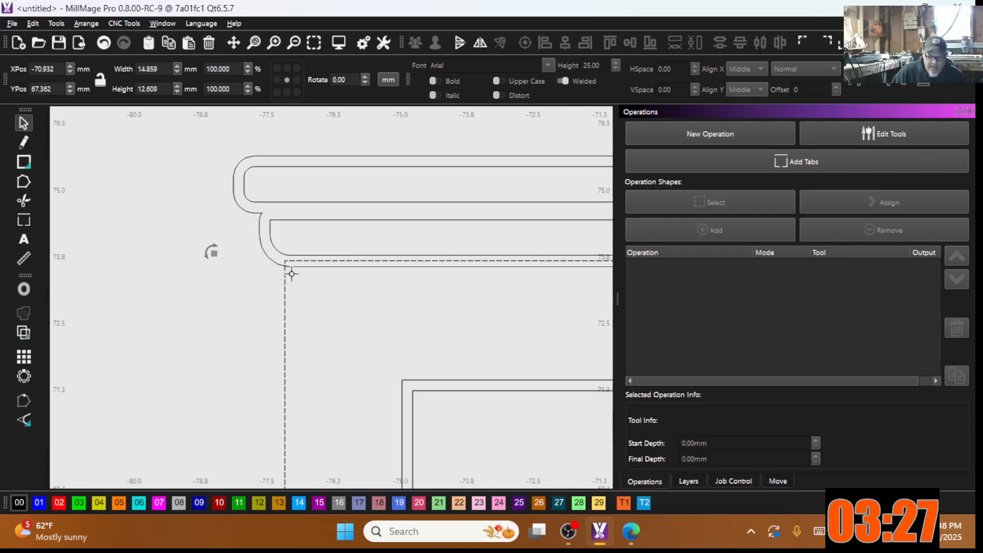
pyautogui.click(269, 257)
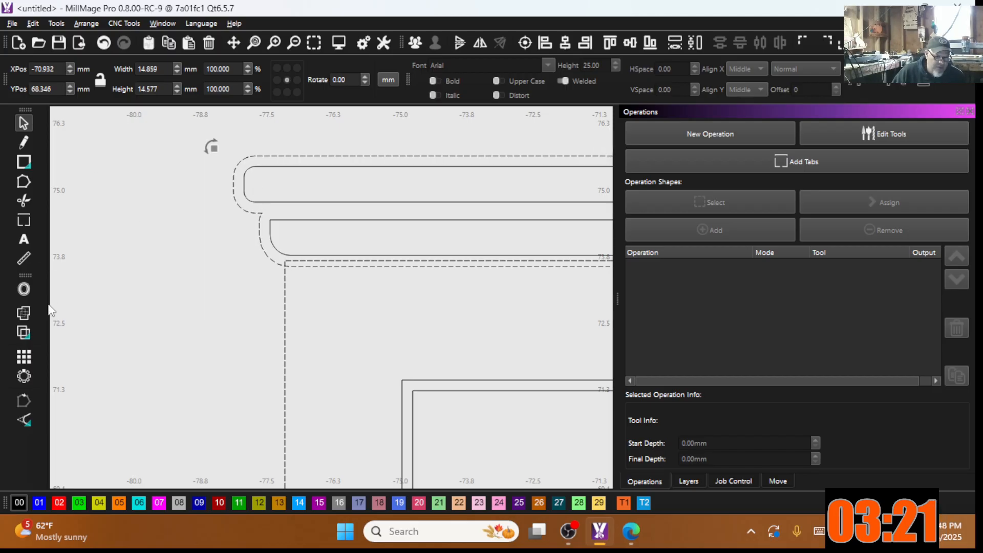
pyautogui.click(27, 311)
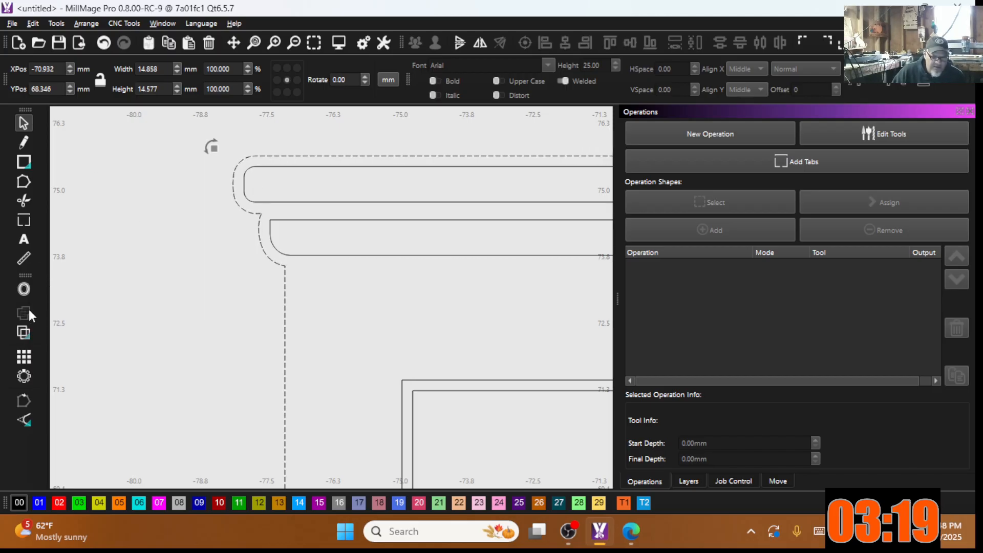
pyautogui.scroll(-6, 107, 321)
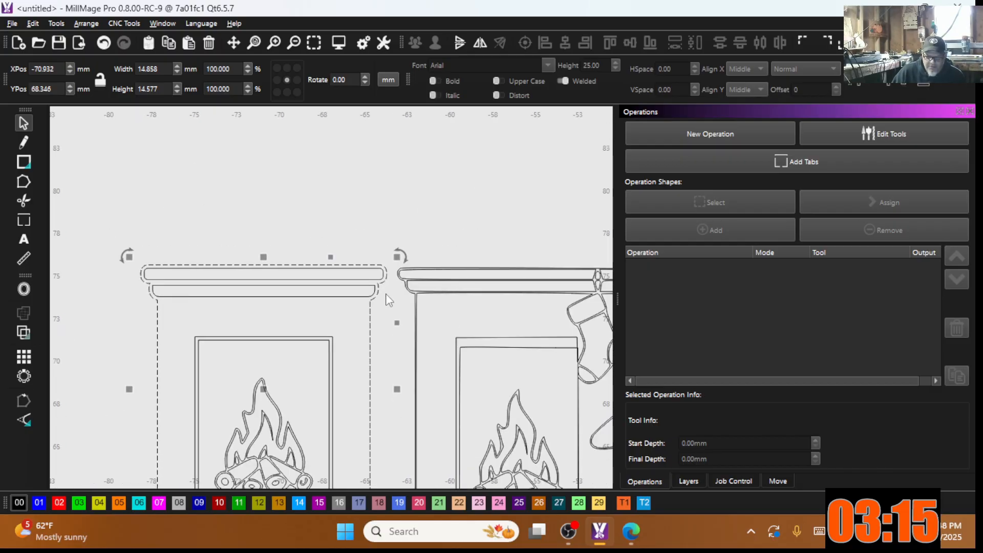
pyautogui.scroll(1, 387, 300)
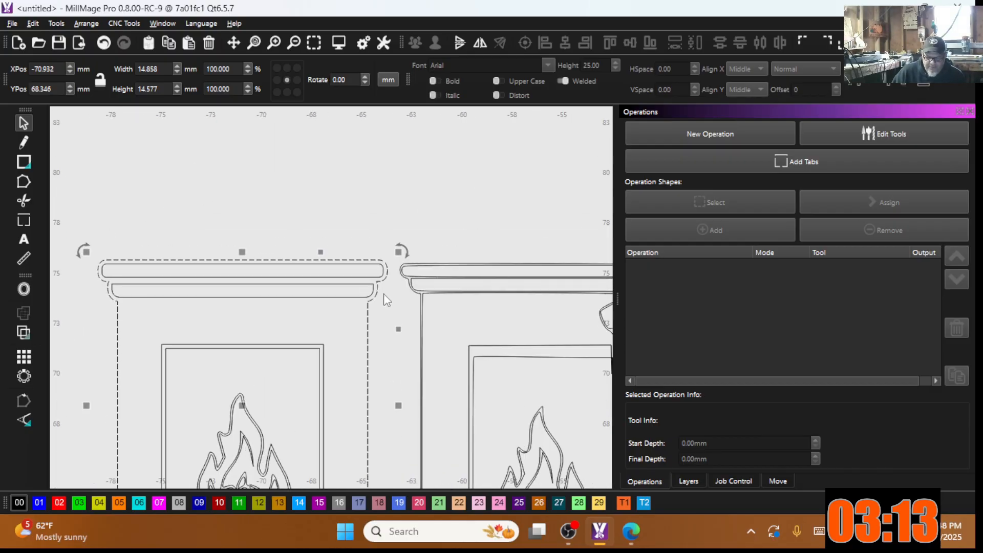
pyautogui.scroll(-3, 381, 292)
pyautogui.scroll(4, 345, 265)
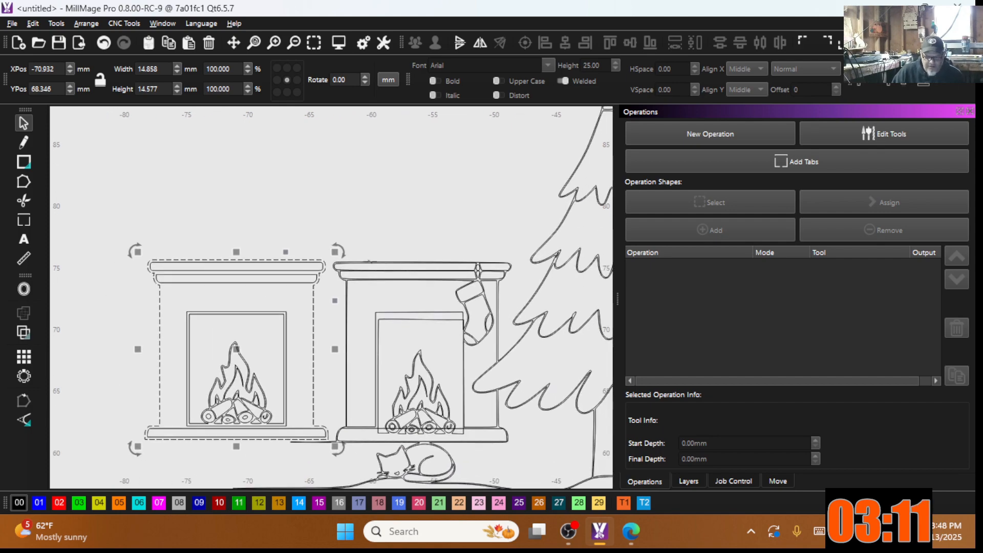
pyautogui.scroll(3, 294, 274)
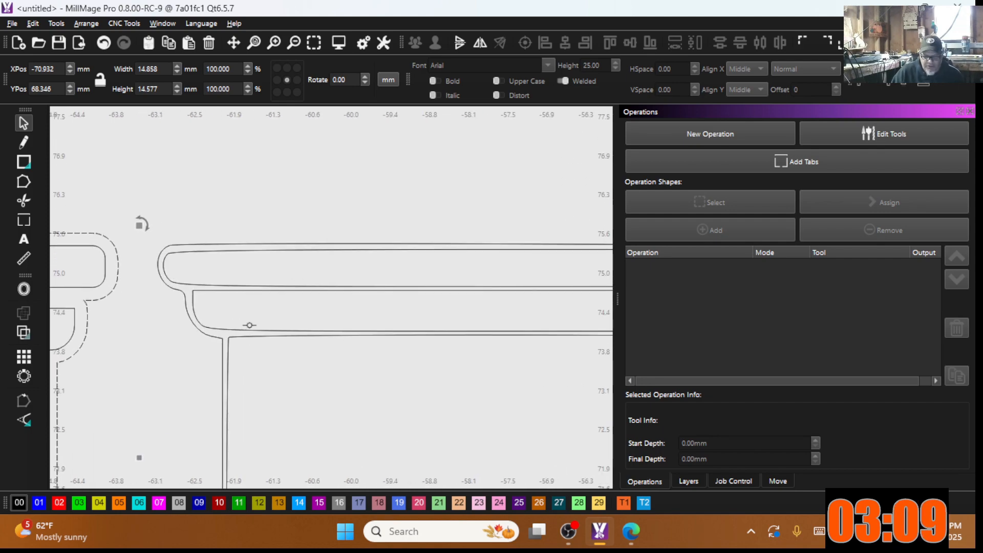
pyautogui.scroll(-2, 350, 325)
pyautogui.moveTo(339, 321); pyautogui.dragTo(253, 305, button='middle')
pyautogui.moveTo(553, 300); pyautogui.dragTo(449, 313, button='middle')
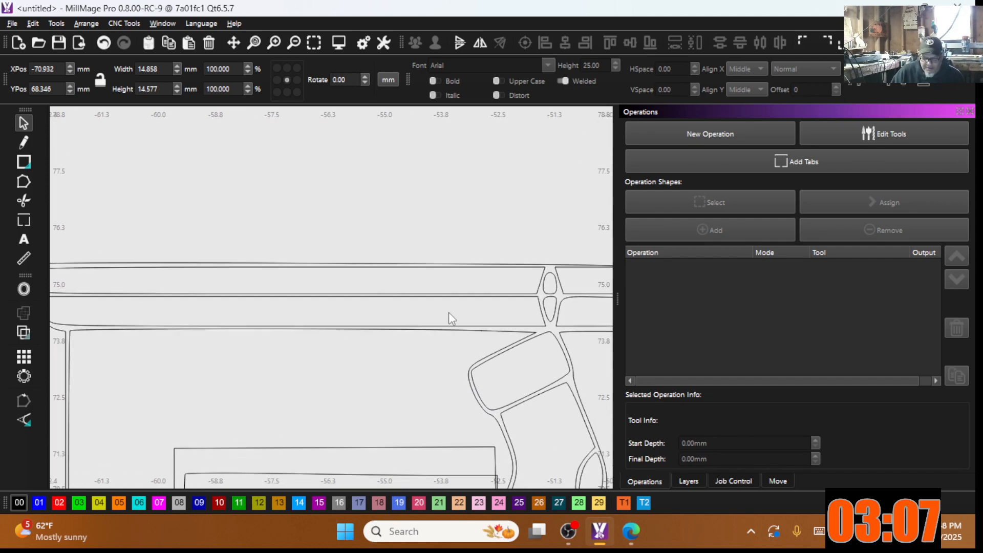
pyautogui.scroll(1, 461, 315)
pyautogui.scroll(1, 377, 287)
pyautogui.scroll(-1, 558, 276)
pyautogui.moveTo(554, 278); pyautogui.dragTo(342, 282, button='middle')
pyautogui.scroll(6, 514, 280)
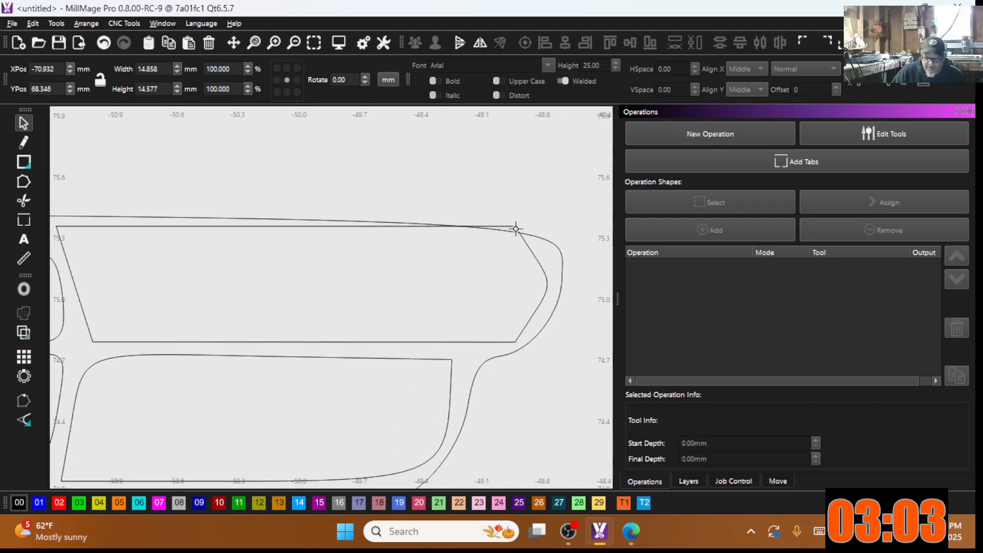
pyautogui.moveTo(515, 226)
pyautogui.mouseDown()
pyautogui.moveTo(517, 246)
pyautogui.moveTo(516, 237)
pyautogui.mouseUp()
pyautogui.scroll(-3, 470, 353)
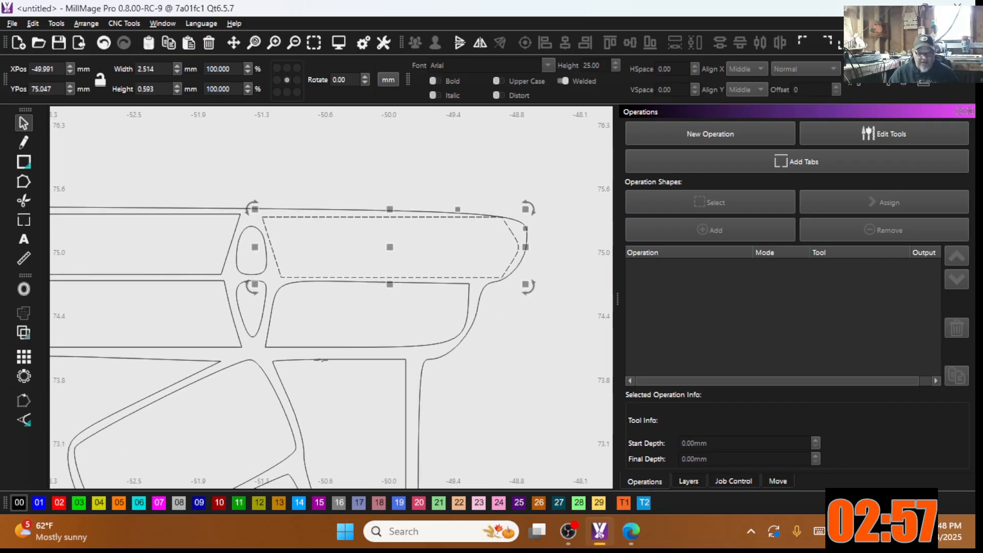
pyautogui.scroll(-1, 318, 374)
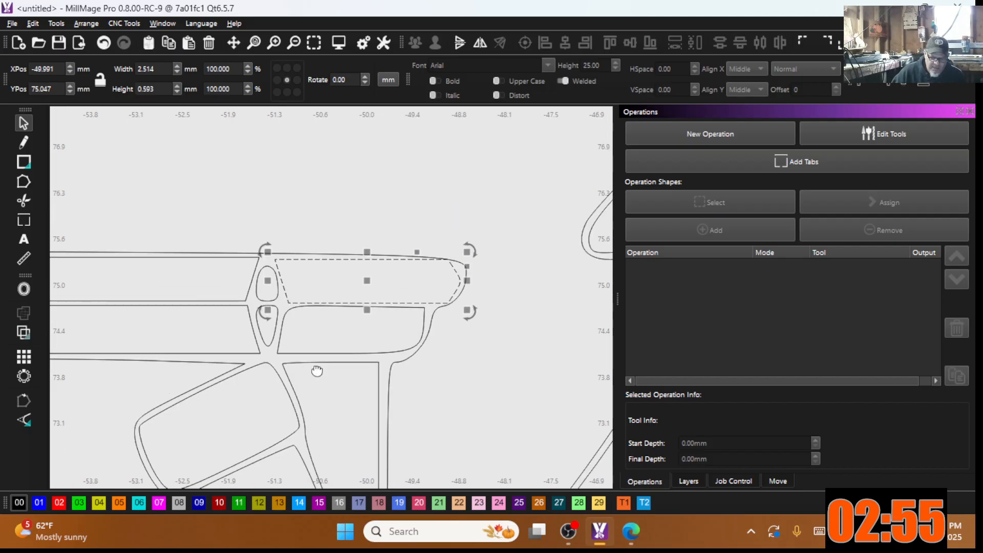
pyautogui.moveTo(318, 373); pyautogui.dragTo(403, 354, button='middle')
pyautogui.scroll(-1, 310, 339)
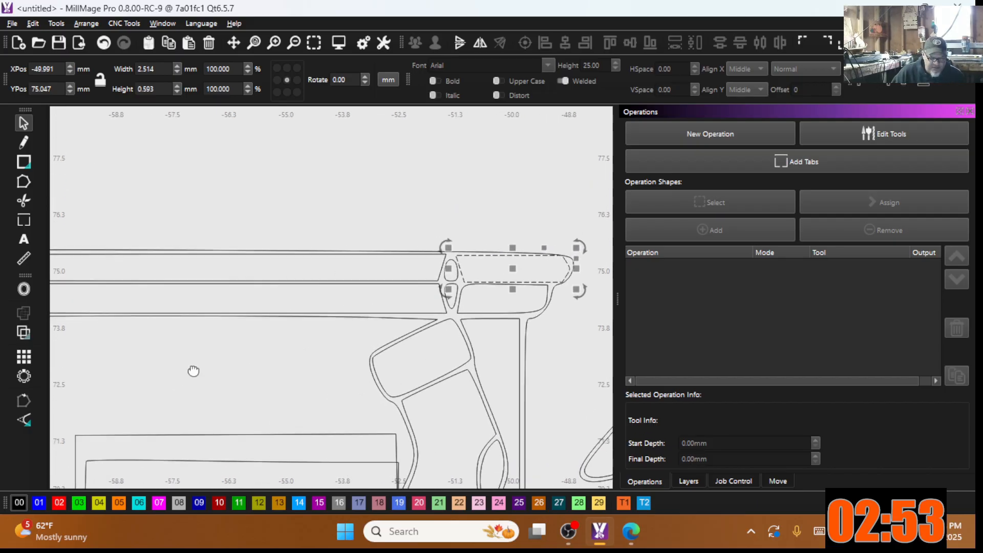
pyautogui.moveTo(194, 371); pyautogui.dragTo(394, 320, button='middle')
pyautogui.moveTo(290, 359); pyautogui.dragTo(475, 323, button='middle')
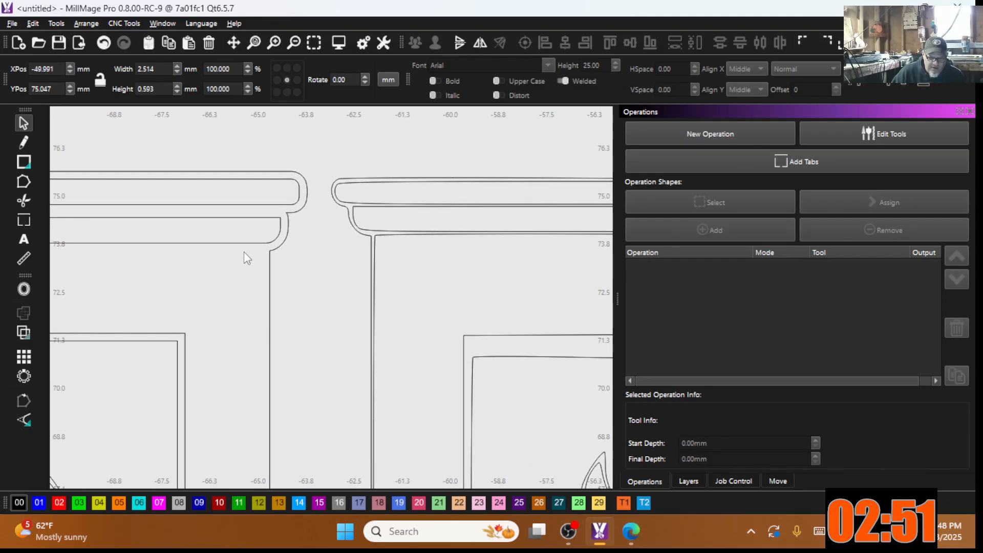
pyautogui.moveTo(244, 254); pyautogui.dragTo(302, 238, button='middle')
pyautogui.scroll(-2, 302, 238)
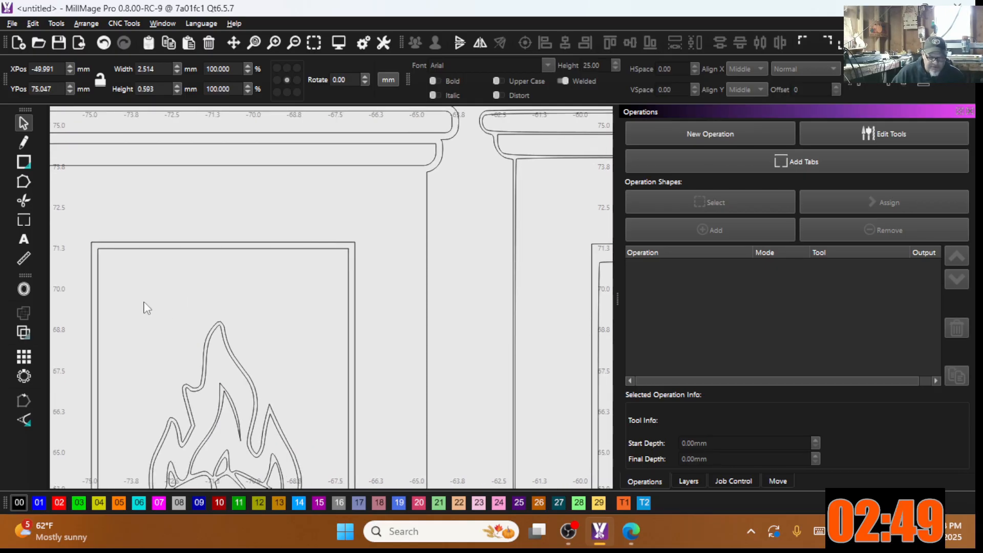
pyautogui.moveTo(144, 305); pyautogui.dragTo(203, 265, button='middle')
pyautogui.scroll(3, 203, 265)
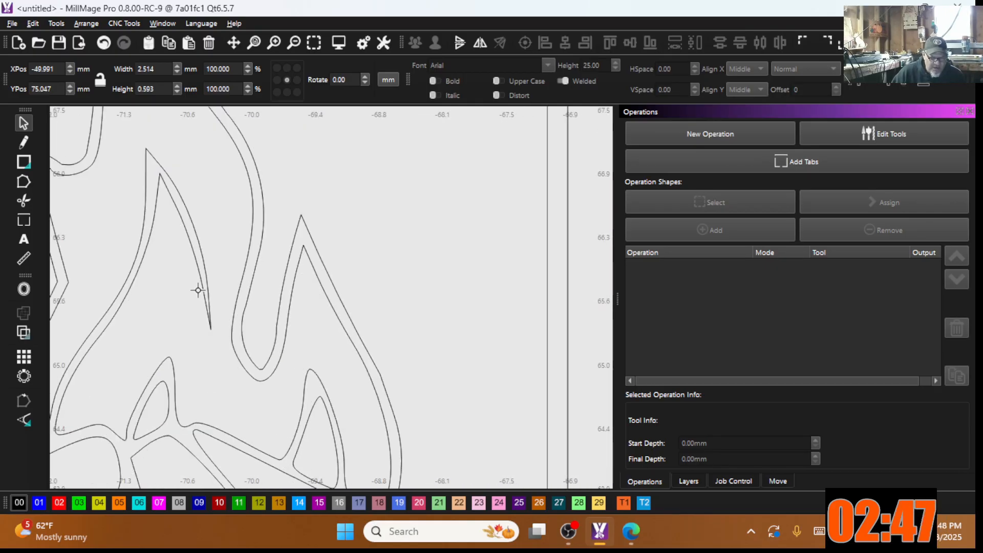
# Step: In Node Edit, drag the dashed offset outline's nodes to fit the flame's inner tips
pyautogui.click(157, 175)
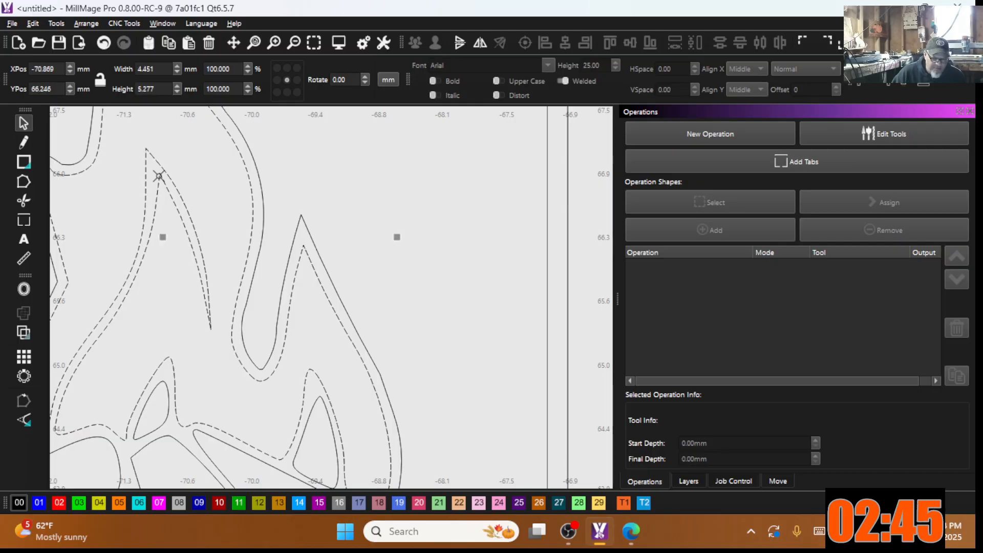
pyautogui.click(23, 181)
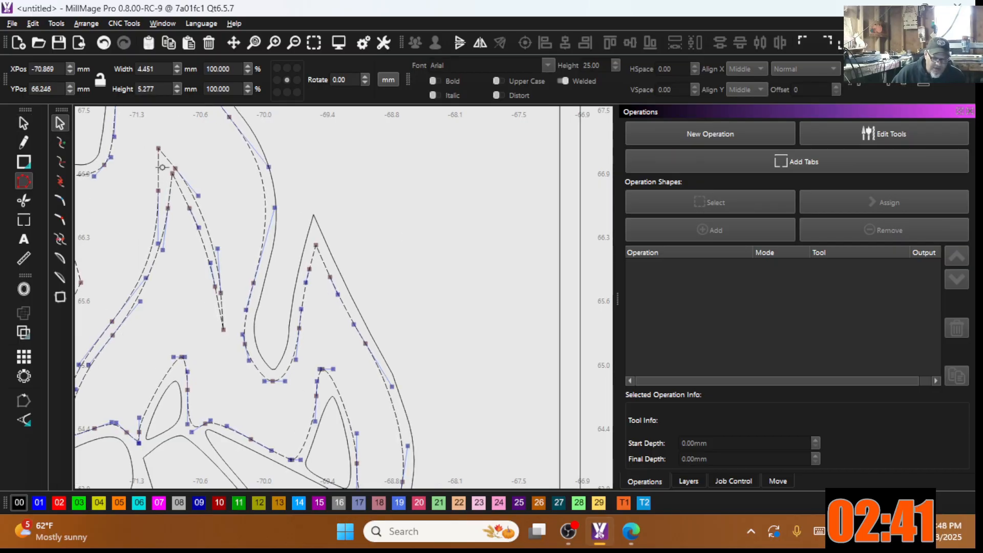
pyautogui.click(169, 210)
pyautogui.moveTo(173, 210); pyautogui.dragTo(164, 263)
pyautogui.moveTo(172, 174); pyautogui.dragTo(195, 248)
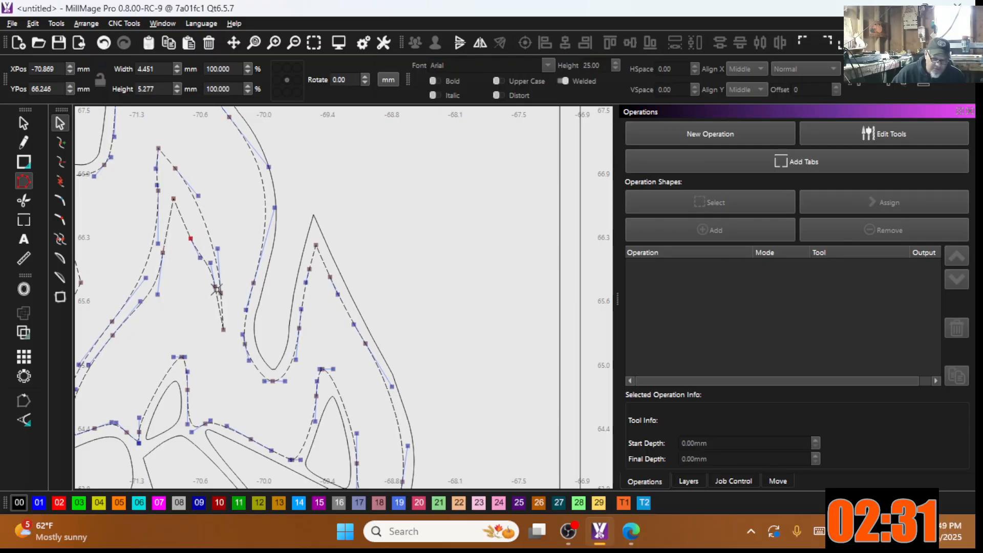
pyautogui.moveTo(212, 295); pyautogui.dragTo(209, 293)
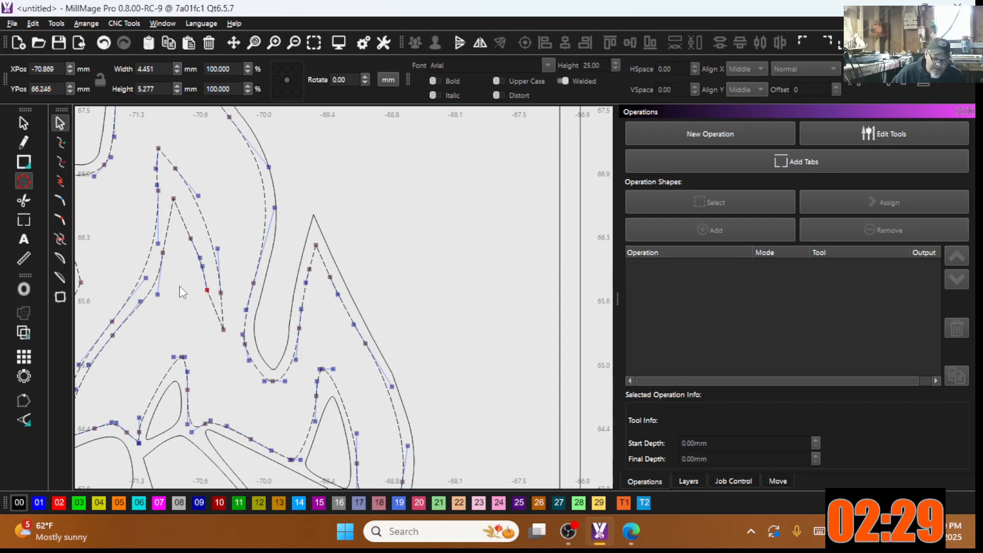
# Step: Fine-tune the outline's peak node and the inner curve between the central flames
pyautogui.scroll(-3, 221, 318)
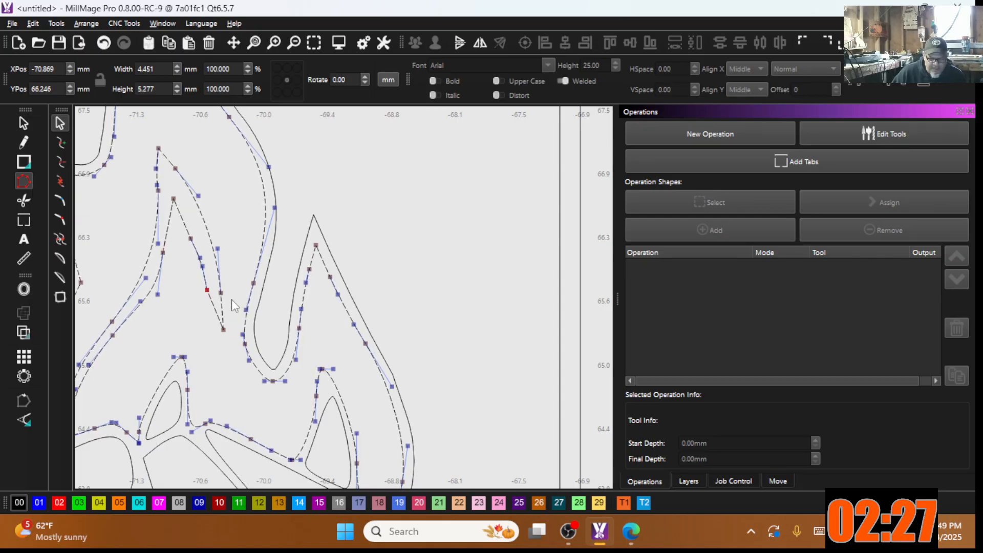
pyautogui.scroll(3, 189, 367)
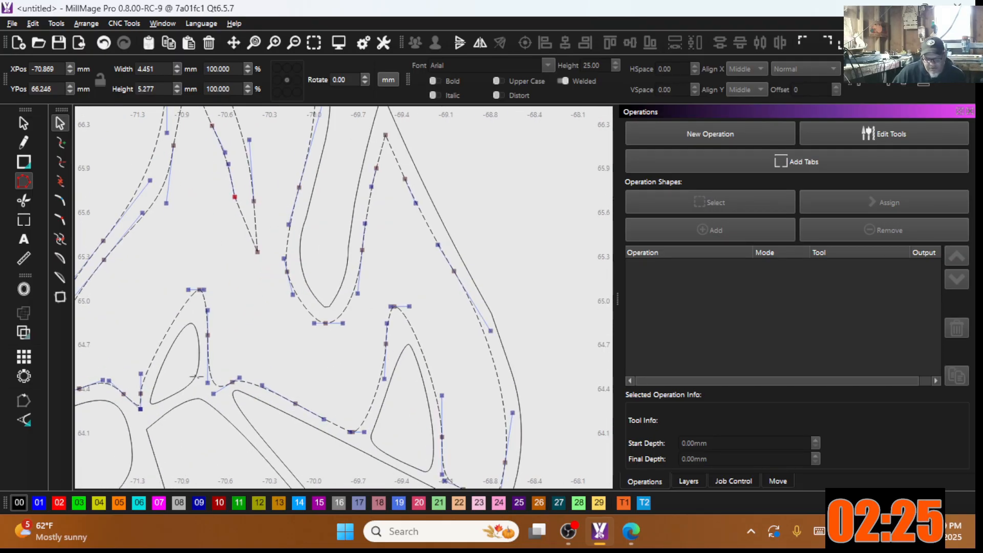
pyautogui.scroll(-1, 260, 295)
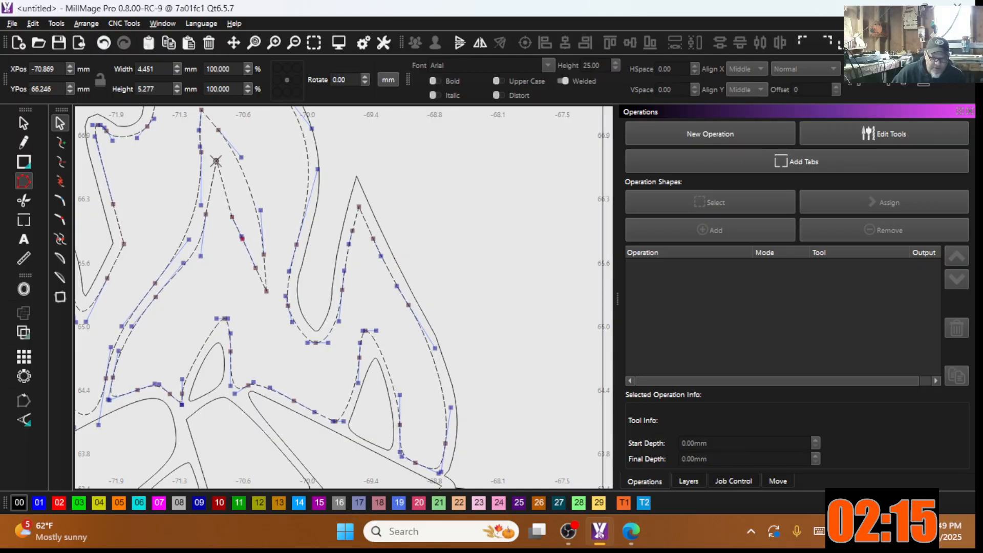
pyautogui.moveTo(219, 163); pyautogui.dragTo(221, 168)
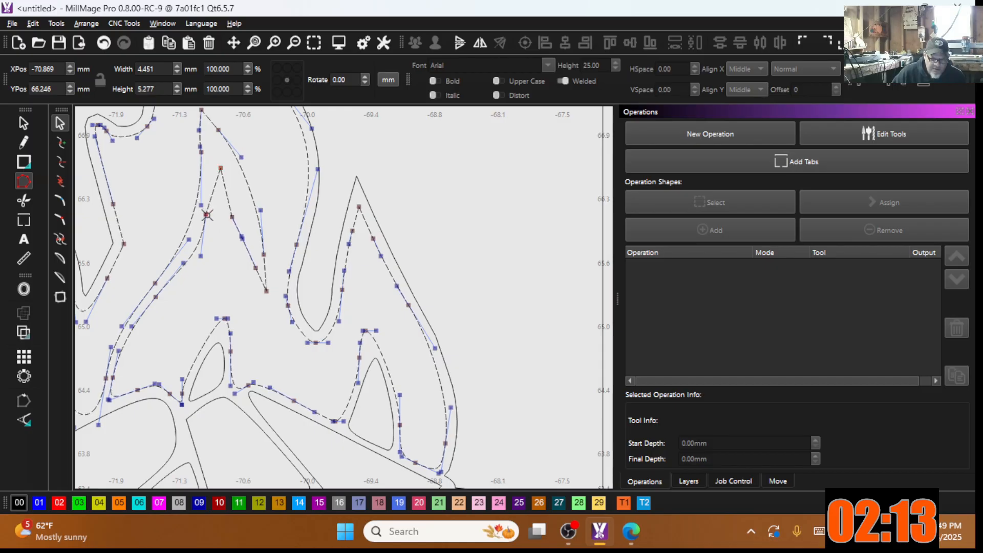
pyautogui.moveTo(209, 226); pyautogui.dragTo(212, 235)
pyautogui.moveTo(208, 277)
pyautogui.mouseDown()
pyautogui.moveTo(198, 275)
pyautogui.moveTo(209, 277)
pyautogui.moveTo(199, 272)
pyautogui.moveTo(207, 260)
pyautogui.mouseUp()
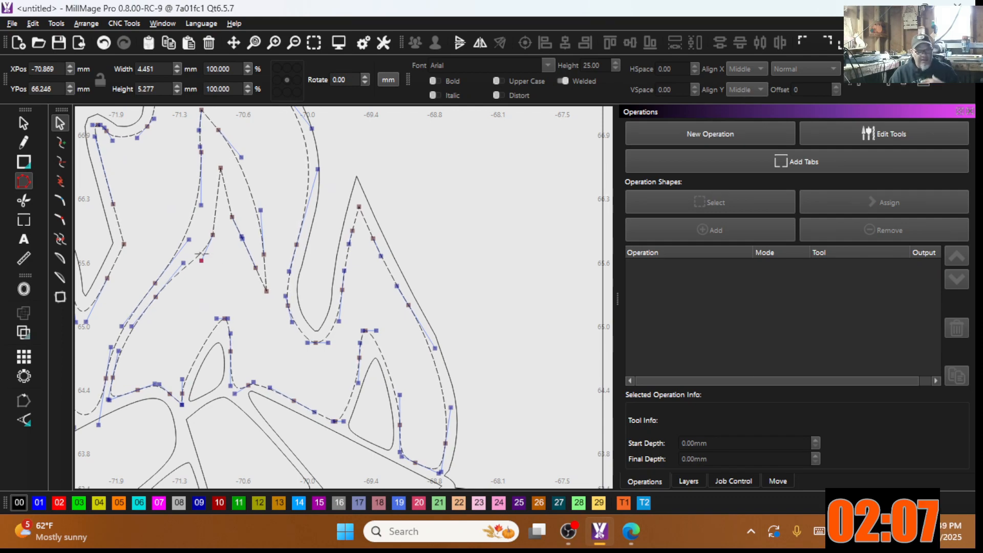
pyautogui.scroll(-5, 212, 237)
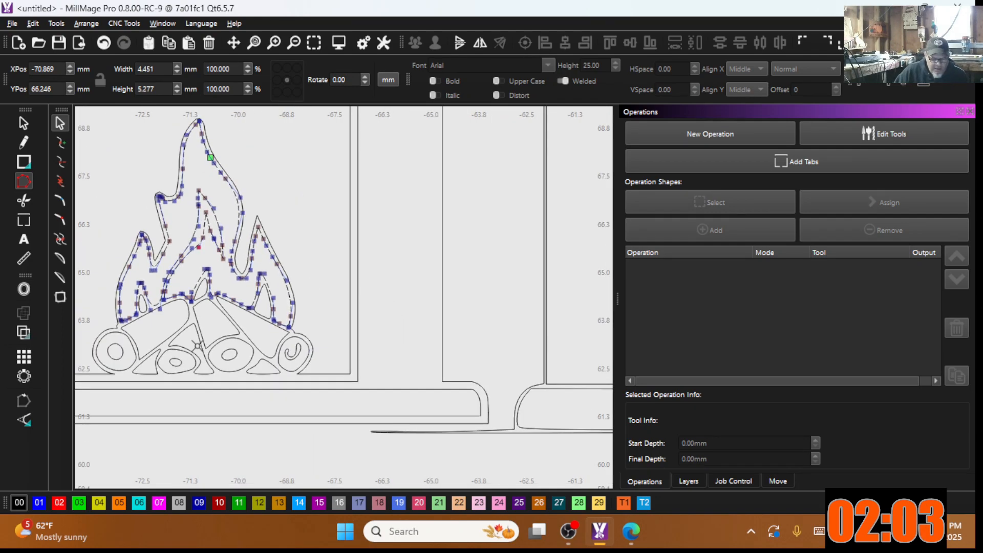
pyautogui.scroll(3, 153, 380)
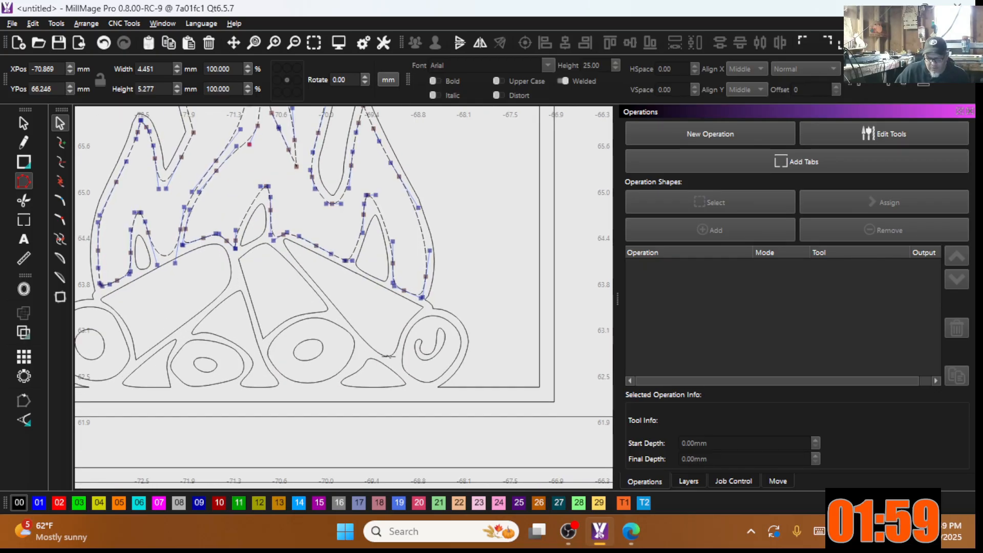
pyautogui.scroll(-5, 279, 380)
pyautogui.scroll(-1, 258, 351)
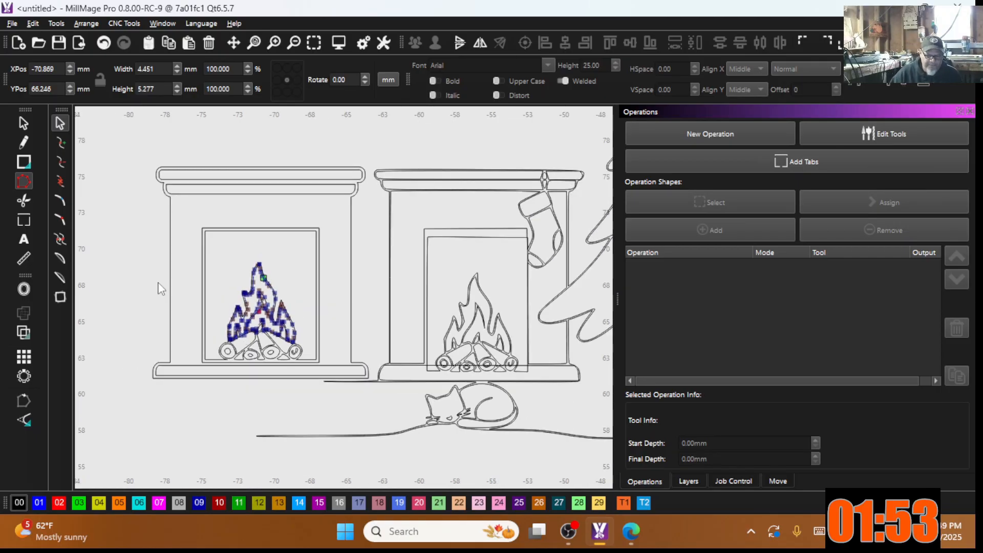
pyautogui.scroll(3, 446, 220)
pyautogui.scroll(-2, 354, 205)
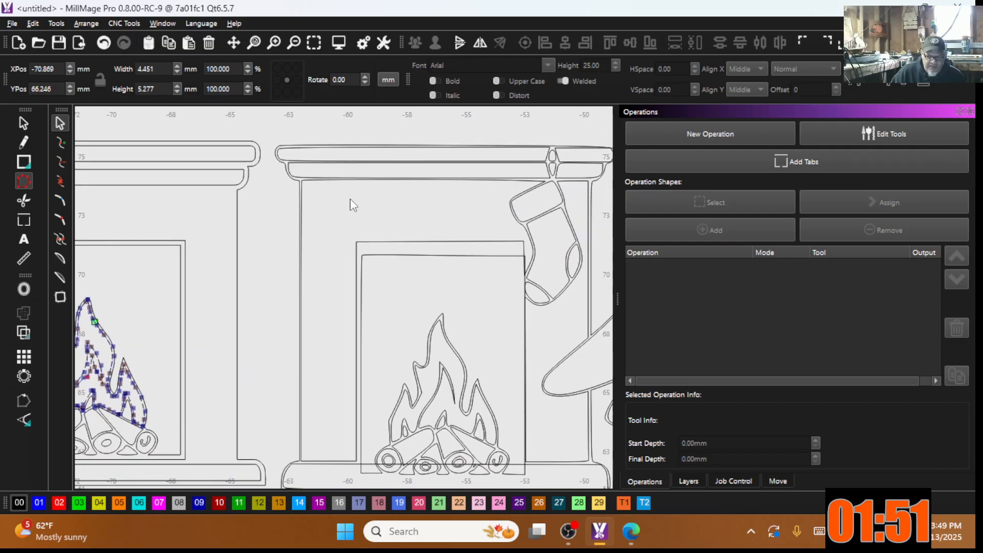
pyautogui.scroll(-2, 400, 415)
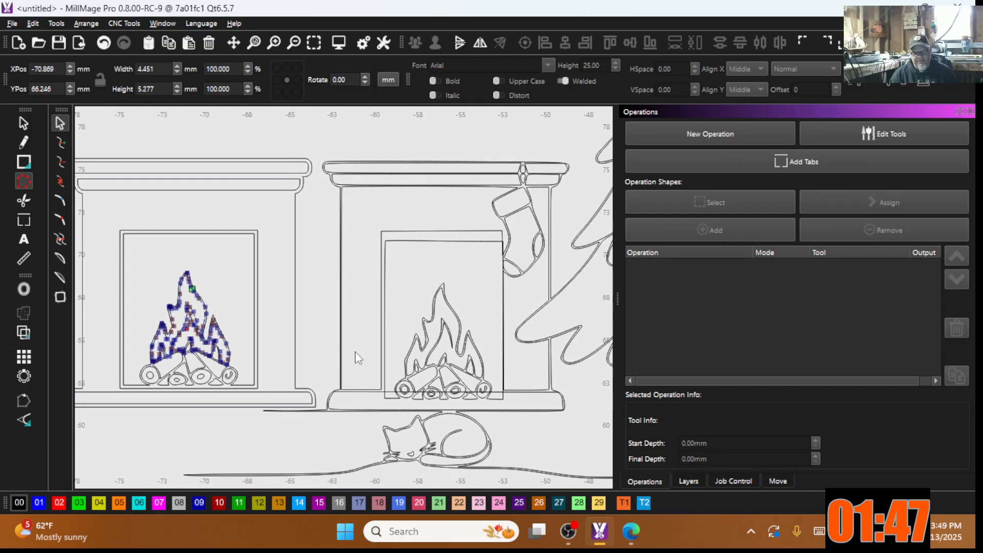
pyautogui.scroll(-3, 401, 361)
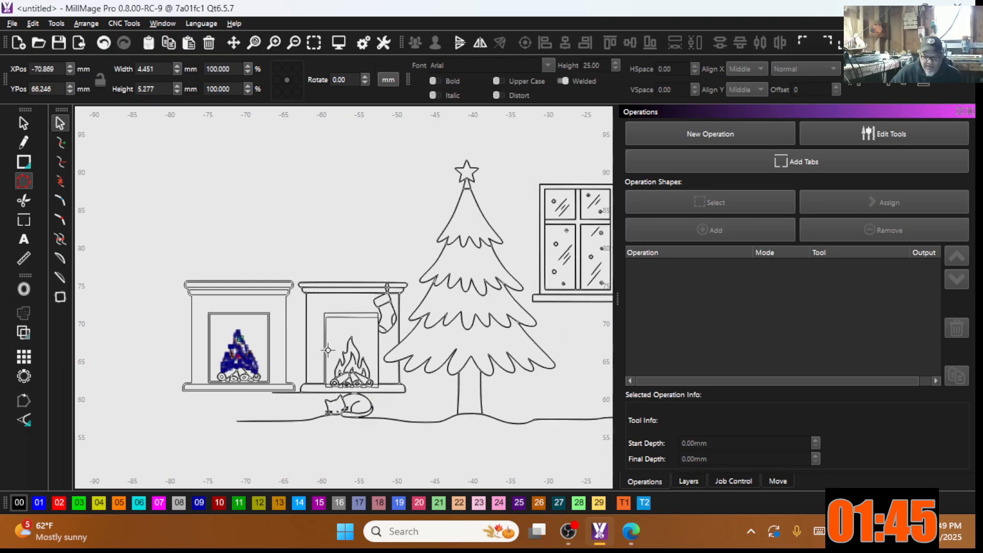
pyautogui.scroll(-3, 519, 371)
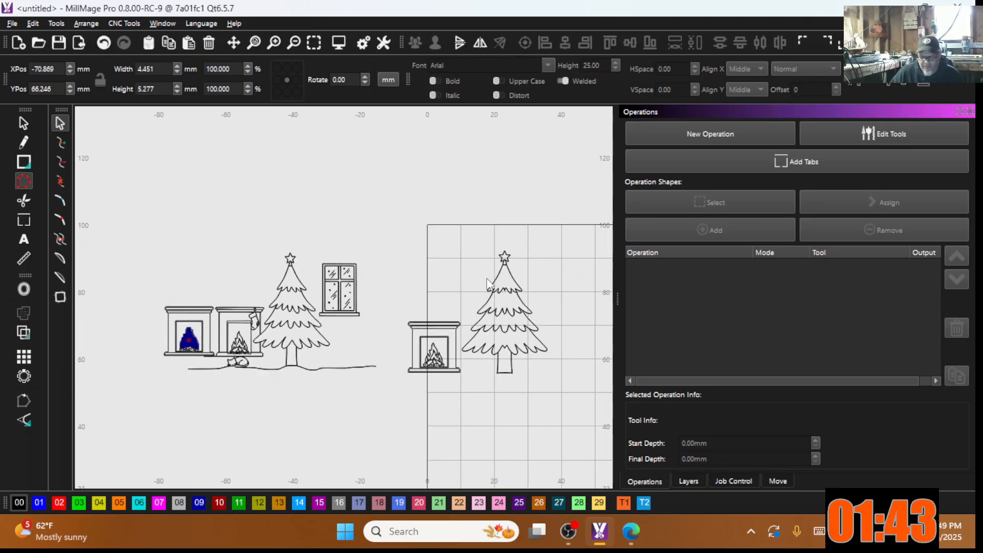
pyautogui.scroll(4, 489, 289)
pyautogui.scroll(-2, 489, 288)
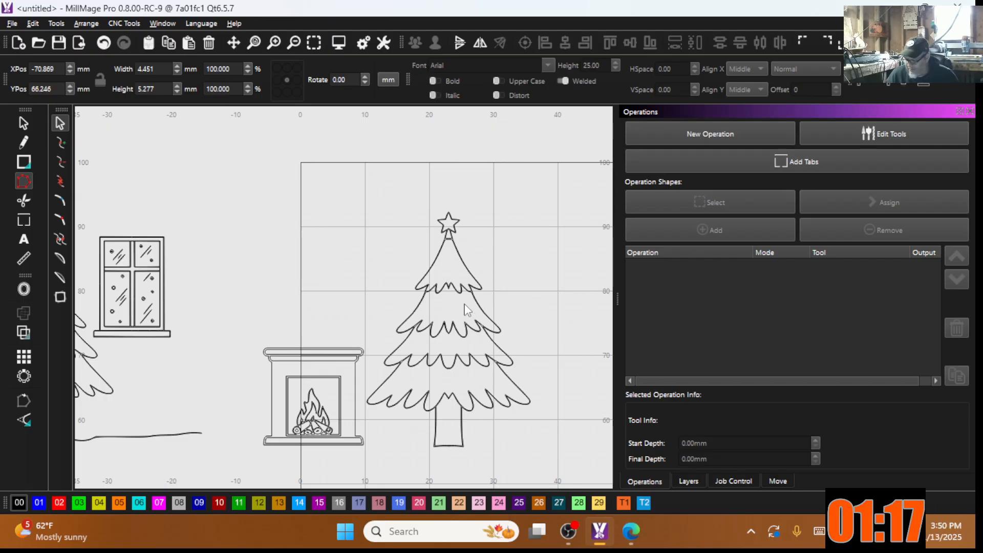
pyautogui.scroll(3, 439, 324)
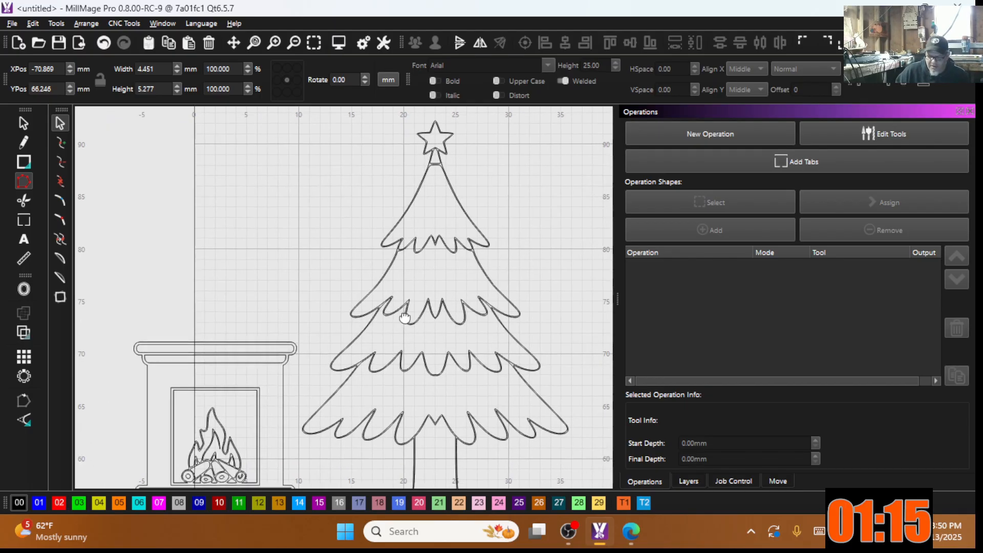
pyautogui.scroll(3, 350, 293)
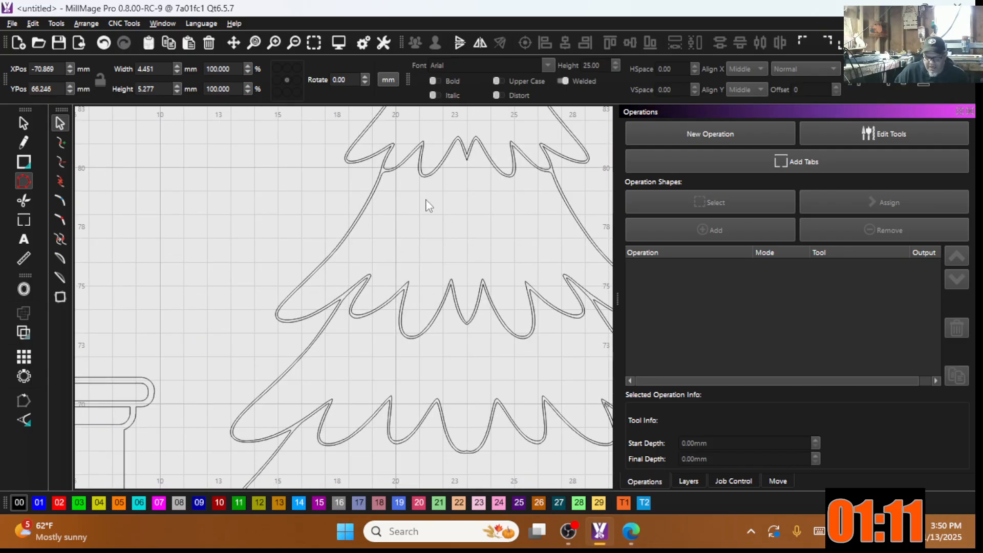
pyautogui.scroll(-6, 430, 205)
pyautogui.scroll(8, 293, 251)
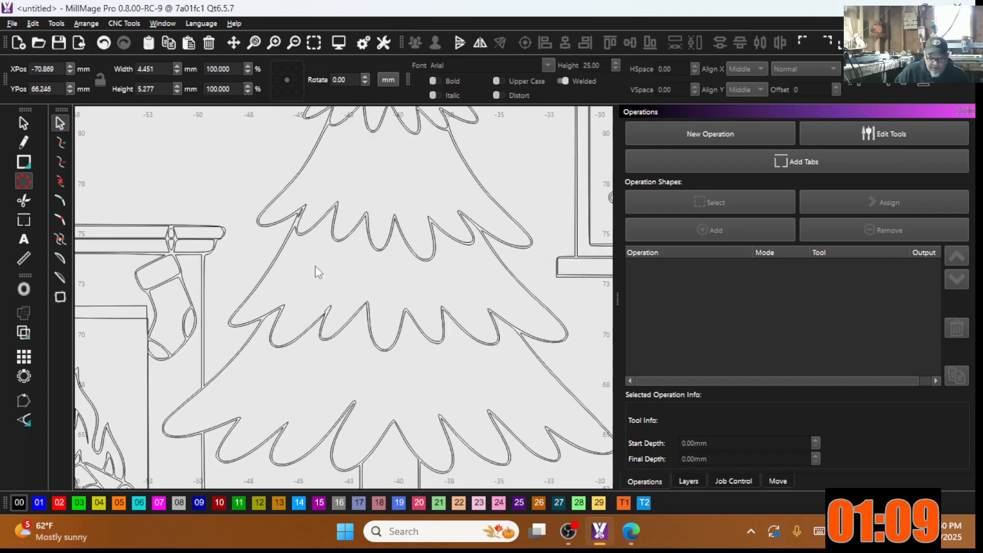
pyautogui.scroll(-4, 306, 192)
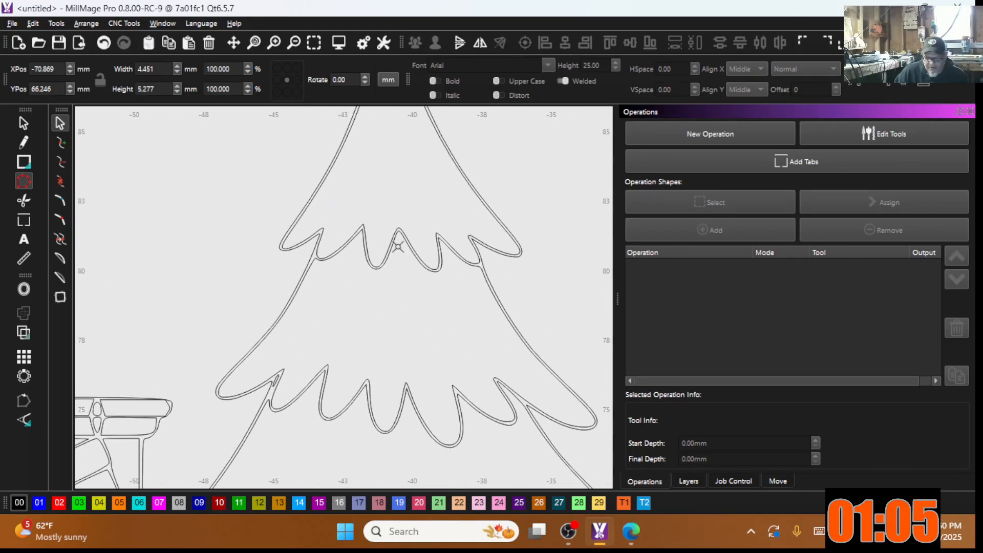
pyautogui.scroll(-3, 389, 261)
pyautogui.scroll(1, 387, 159)
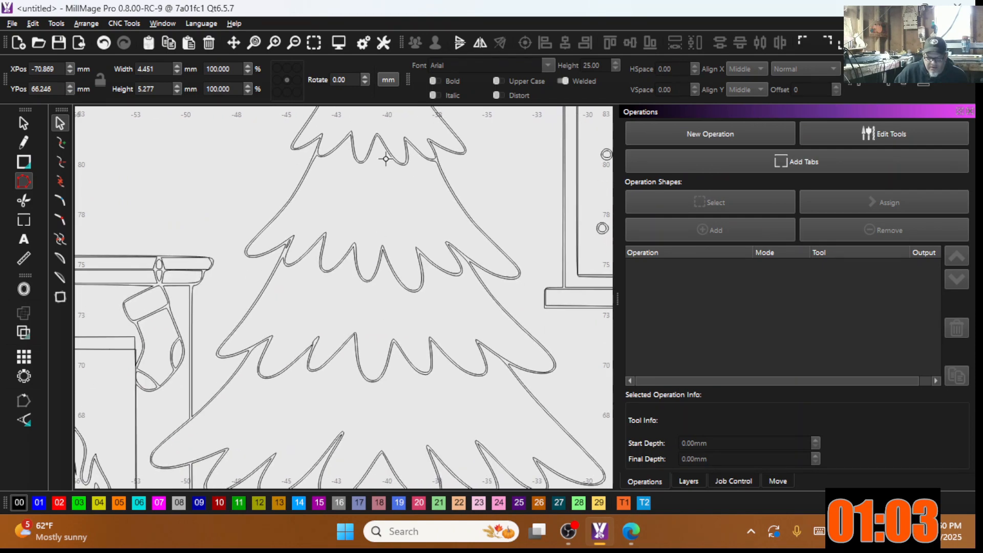
pyautogui.scroll(5, 295, 266)
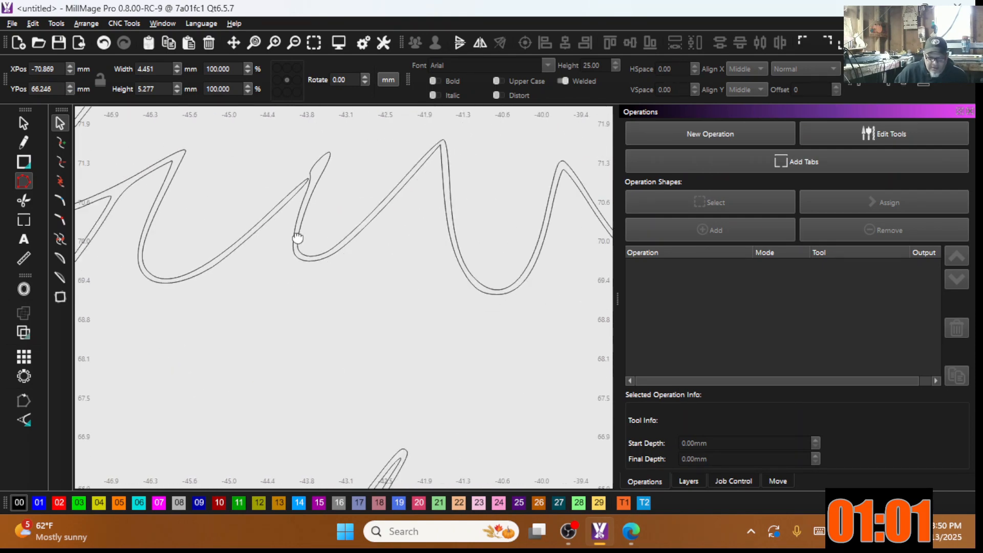
pyautogui.scroll(-1, 307, 226)
pyautogui.scroll(-2, 328, 218)
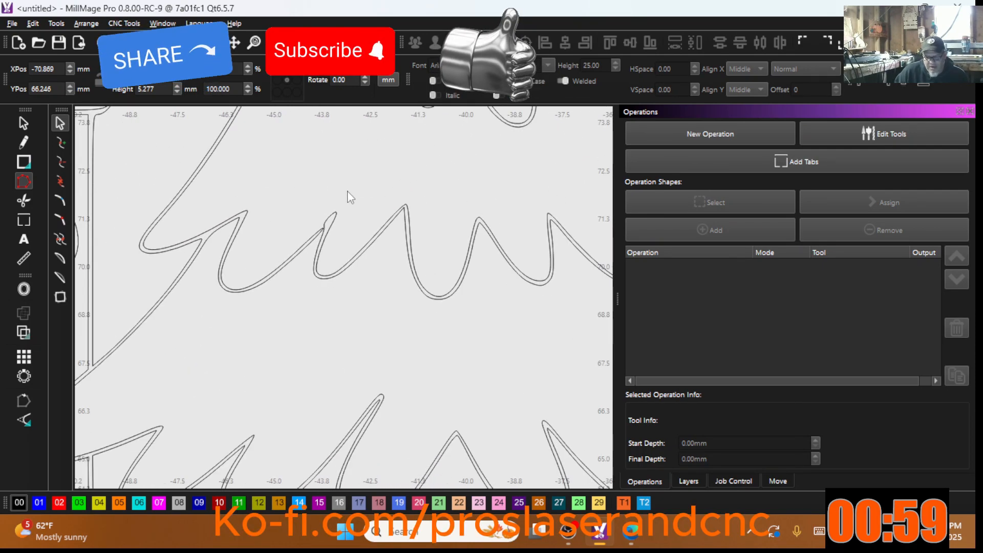
pyautogui.scroll(-3, 328, 256)
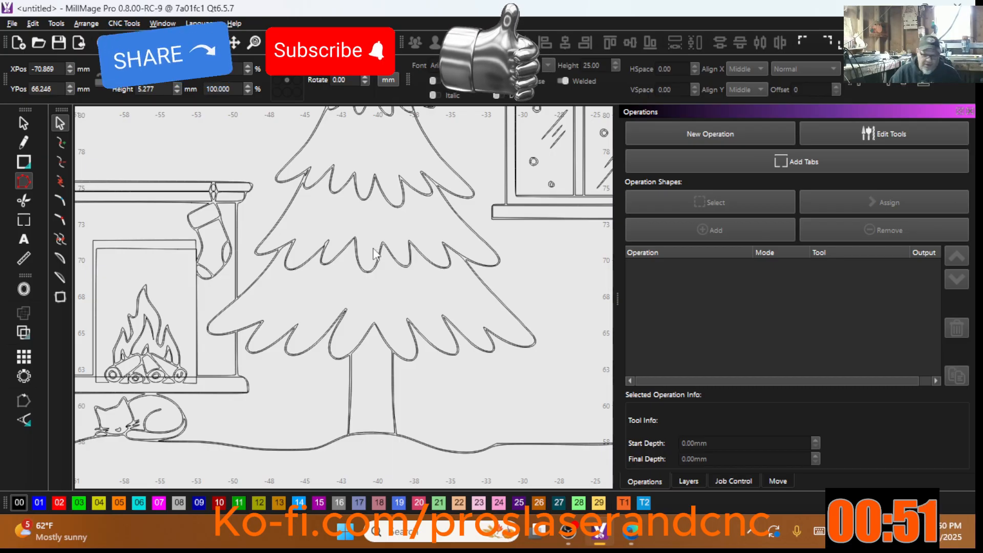
pyautogui.scroll(-8, 318, 283)
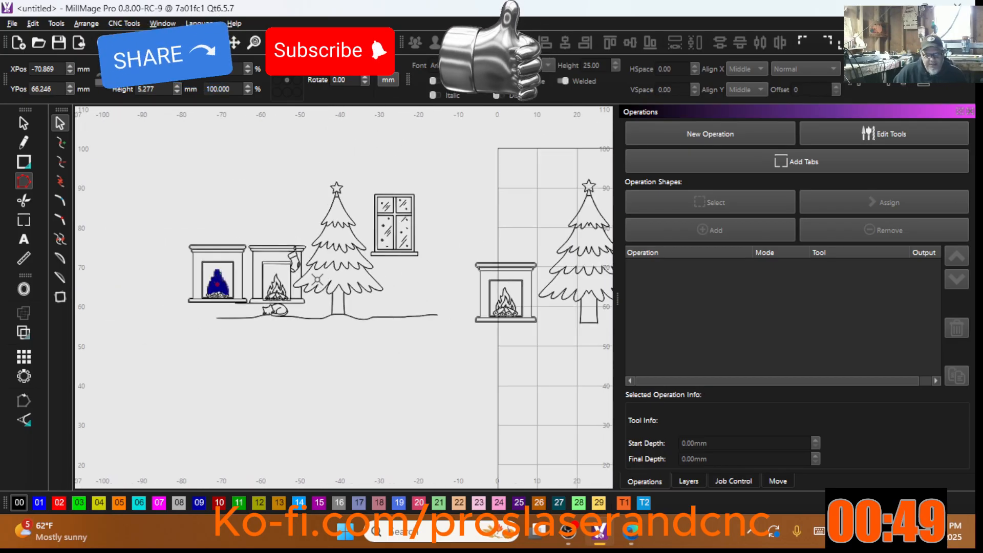